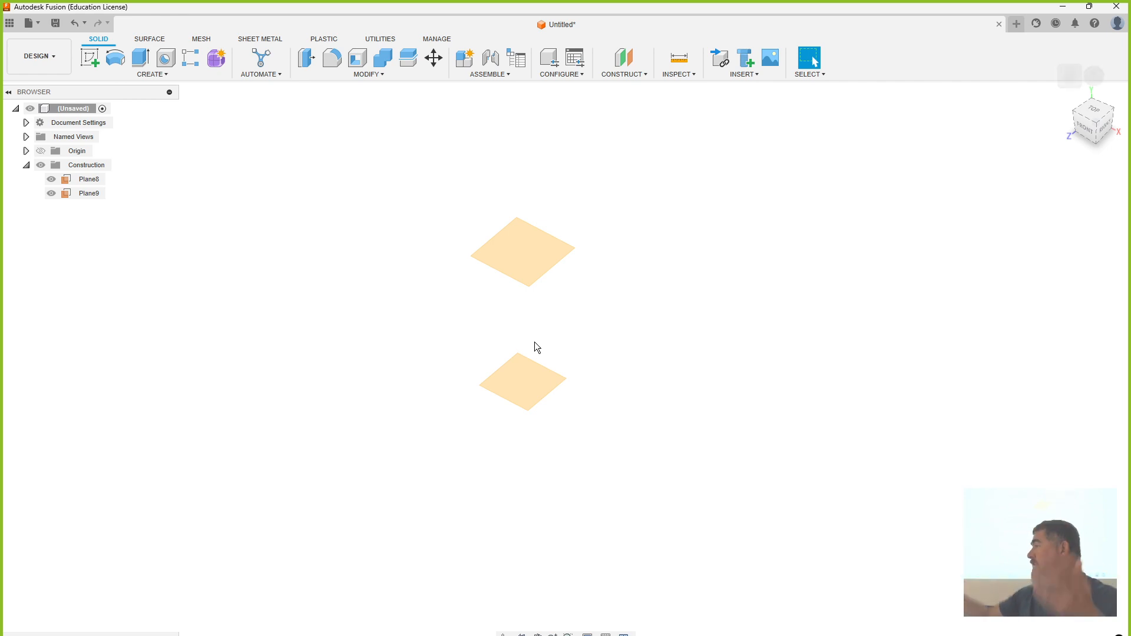
Step: Sketch a center rectangle on the horizontal origin plane, centred on the origin, and finish the sketch
click(87, 56)
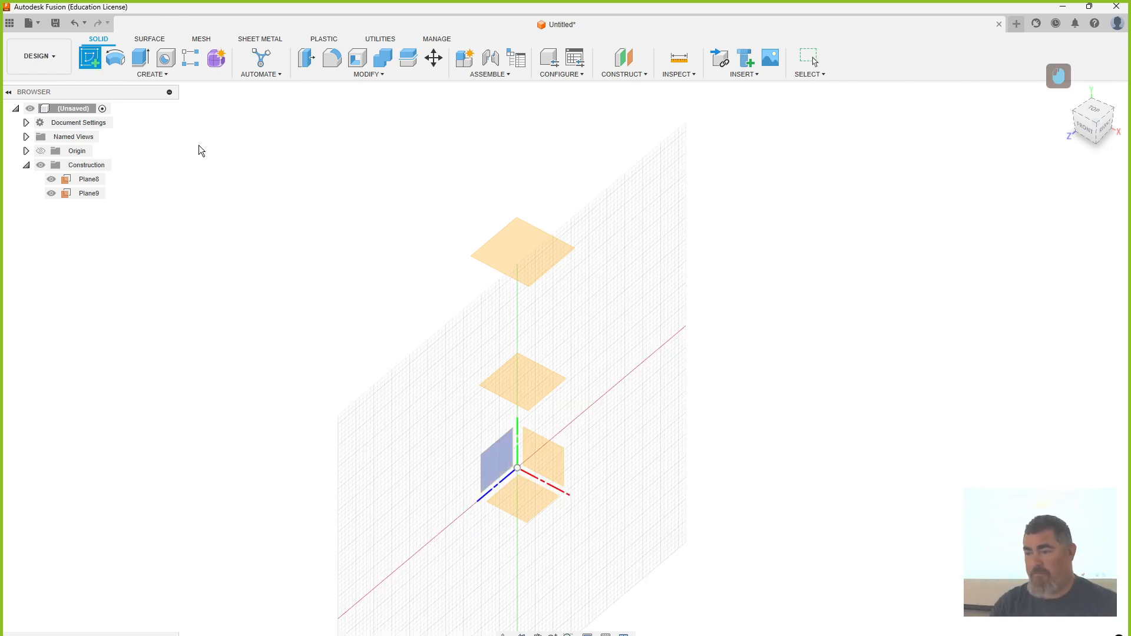
click(538, 507)
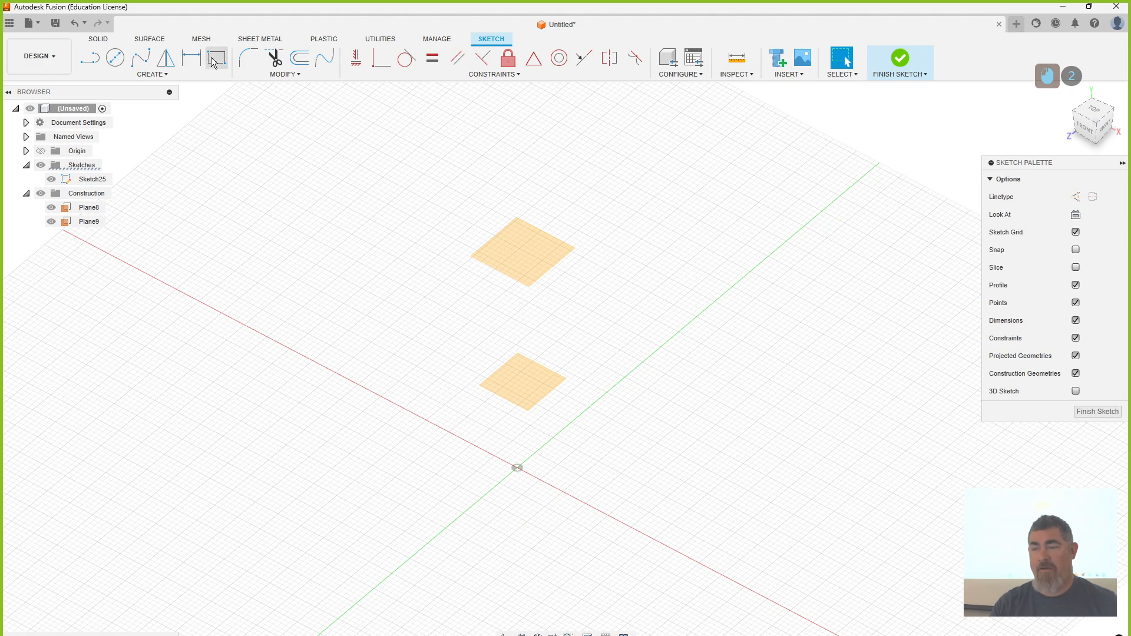
key(r)
click(1111, 197)
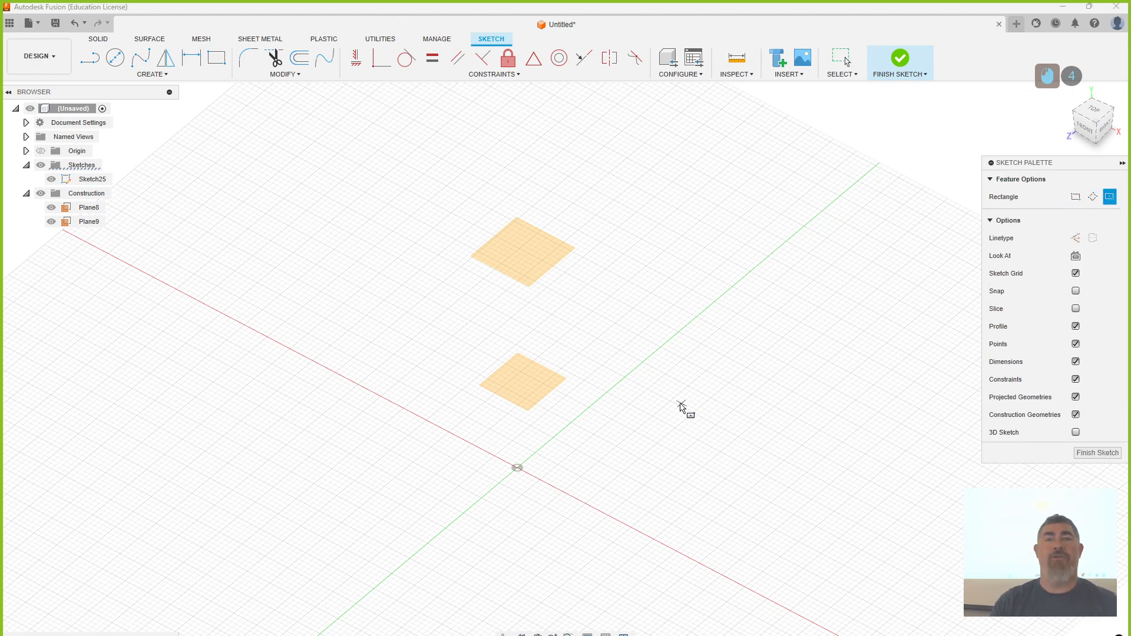
click(517, 468)
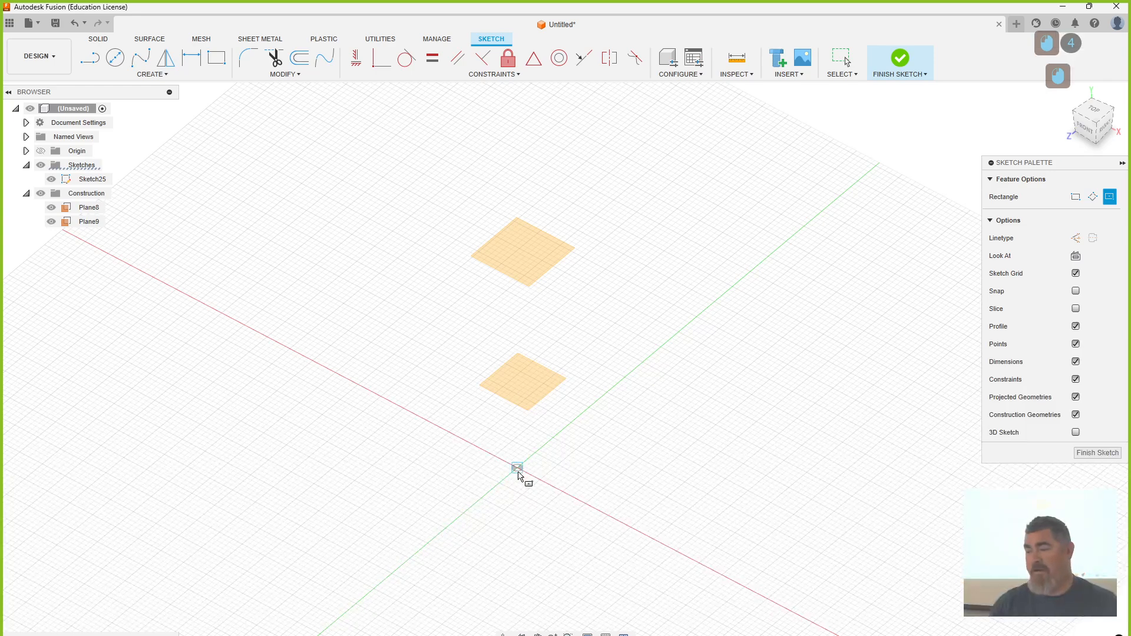
click(602, 560)
click(1115, 459)
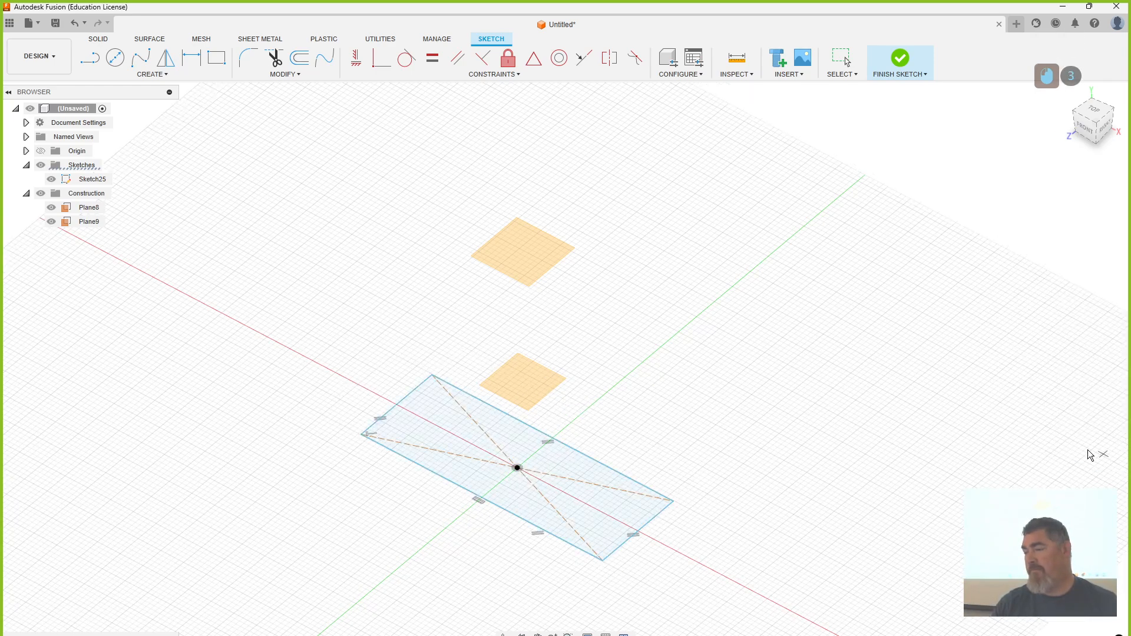
Step: Sketch a center-diameter circle on the lower offset plane, centred above the rectangle's centre, and finish the sketch
click(89, 58)
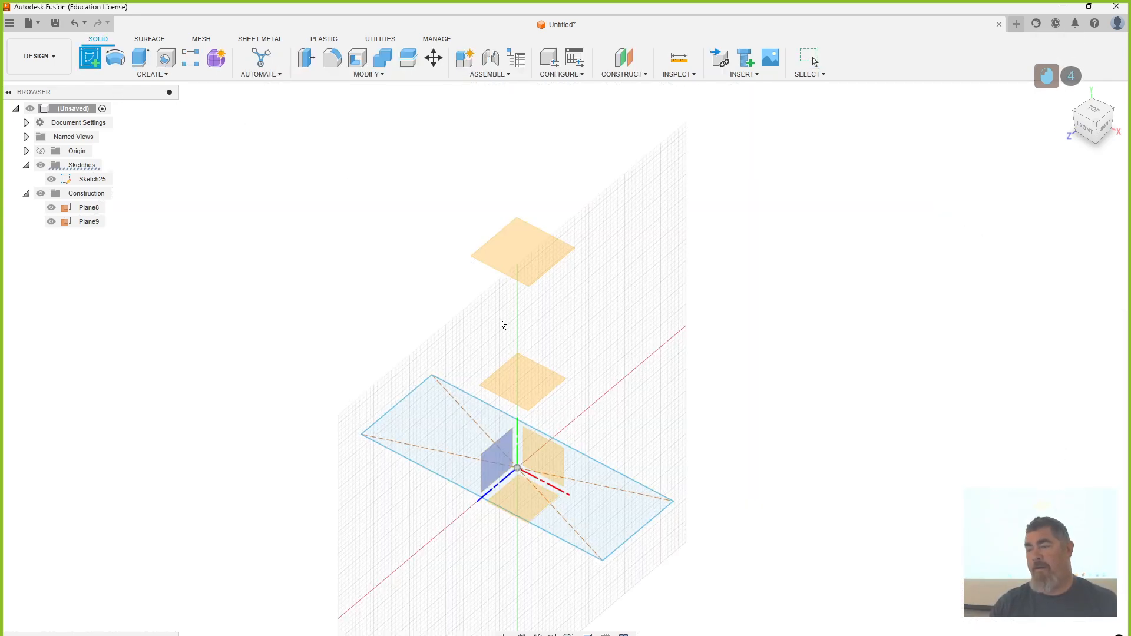
click(520, 379)
key(c)
click(517, 351)
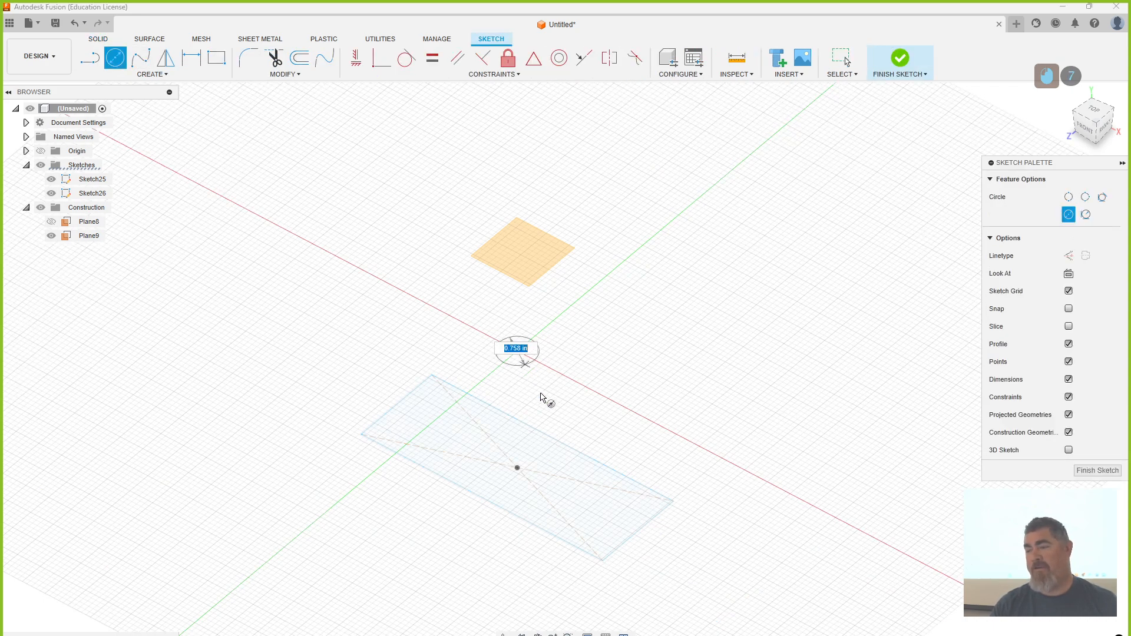
click(553, 396)
click(1097, 470)
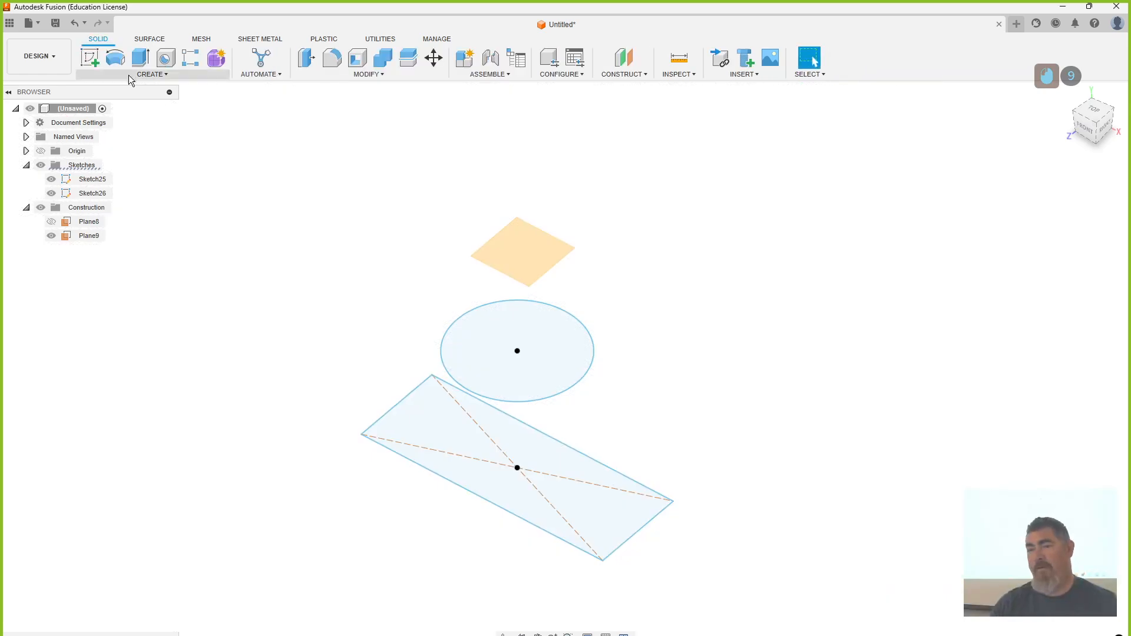
Step: Sketch a six-sided circumscribed polygon of about 0.64 in radius on the upper offset plane, centred on the origin, and finish the sketch
click(89, 57)
click(506, 257)
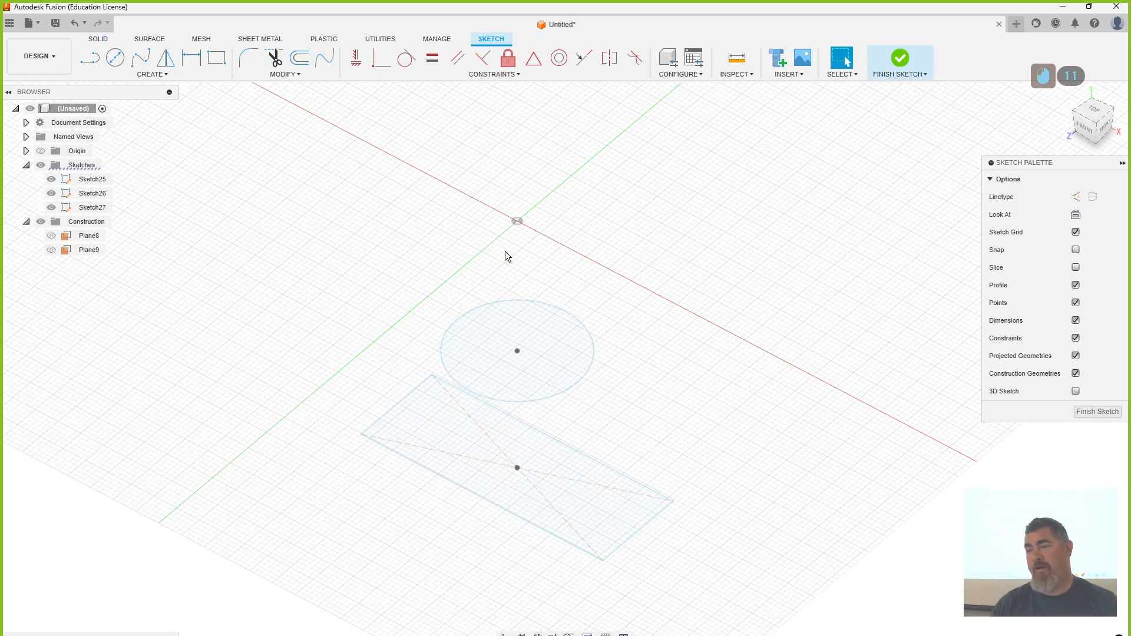
click(164, 74)
mouse_move(117, 135)
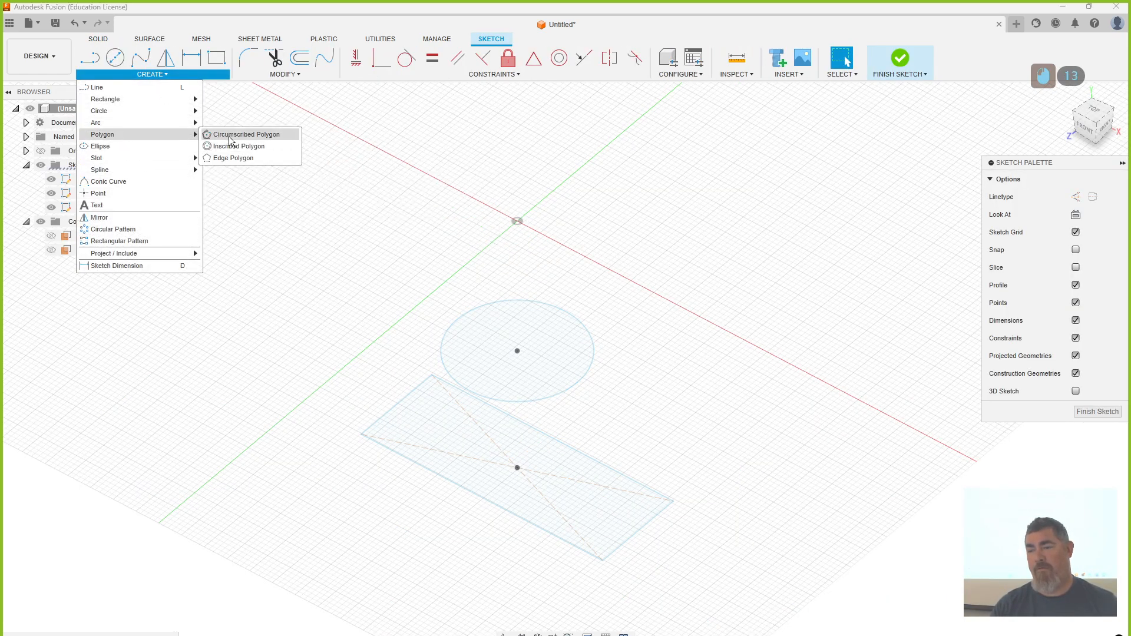
click(235, 134)
click(517, 222)
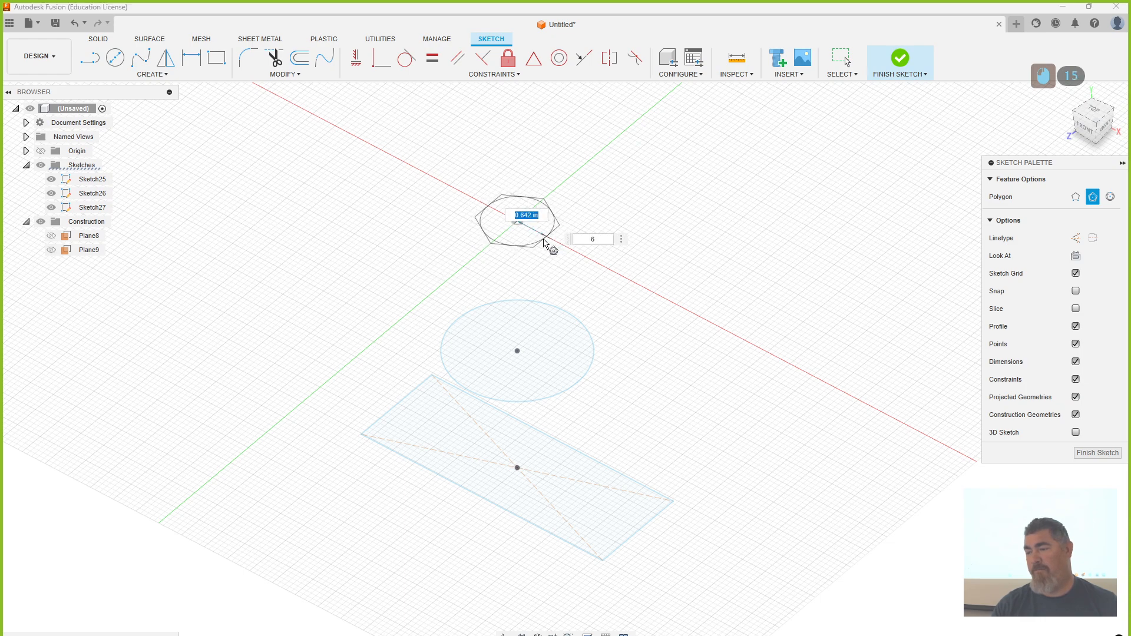
click(548, 239)
click(904, 56)
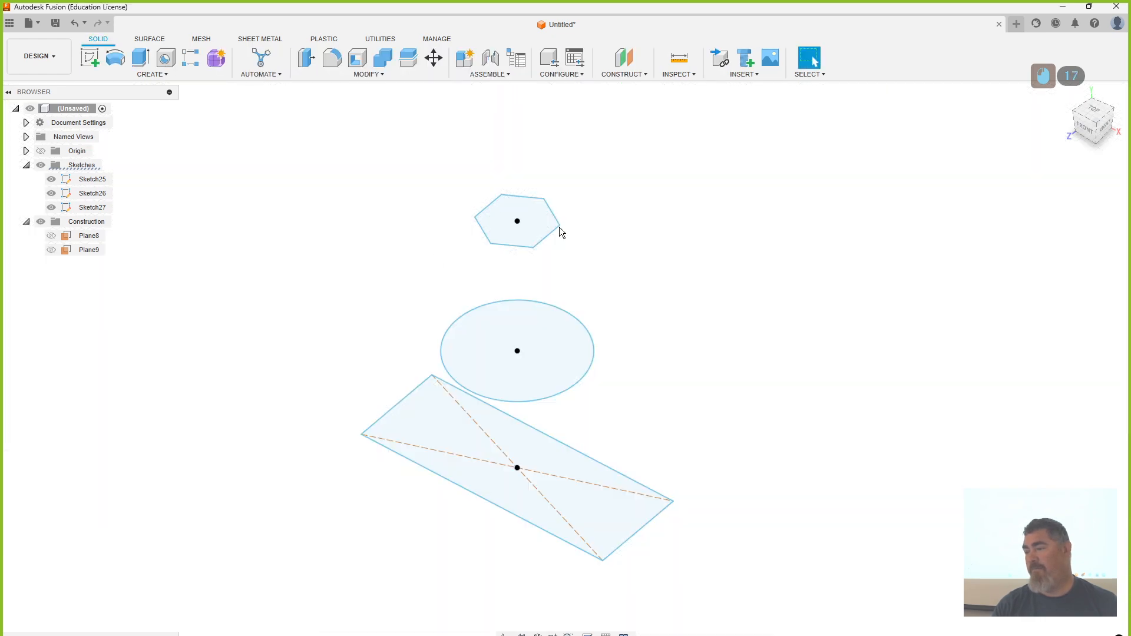
Step: Loft a new body from the rectangle through the circle to the hexagon
click(153, 75)
click(104, 172)
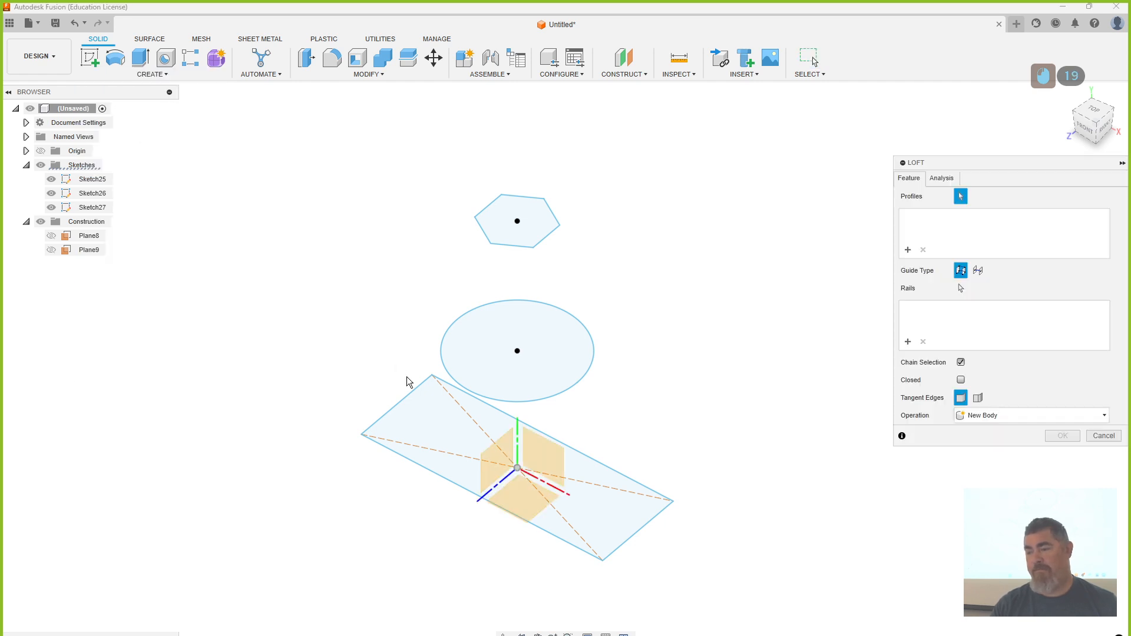
click(425, 436)
click(482, 347)
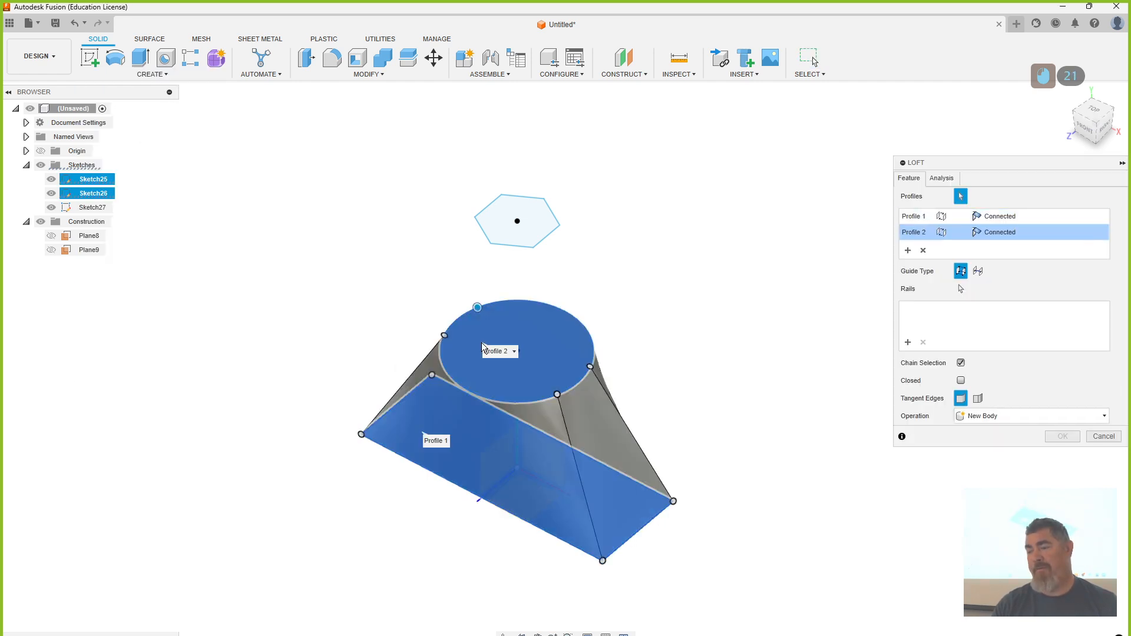
click(500, 239)
click(1058, 453)
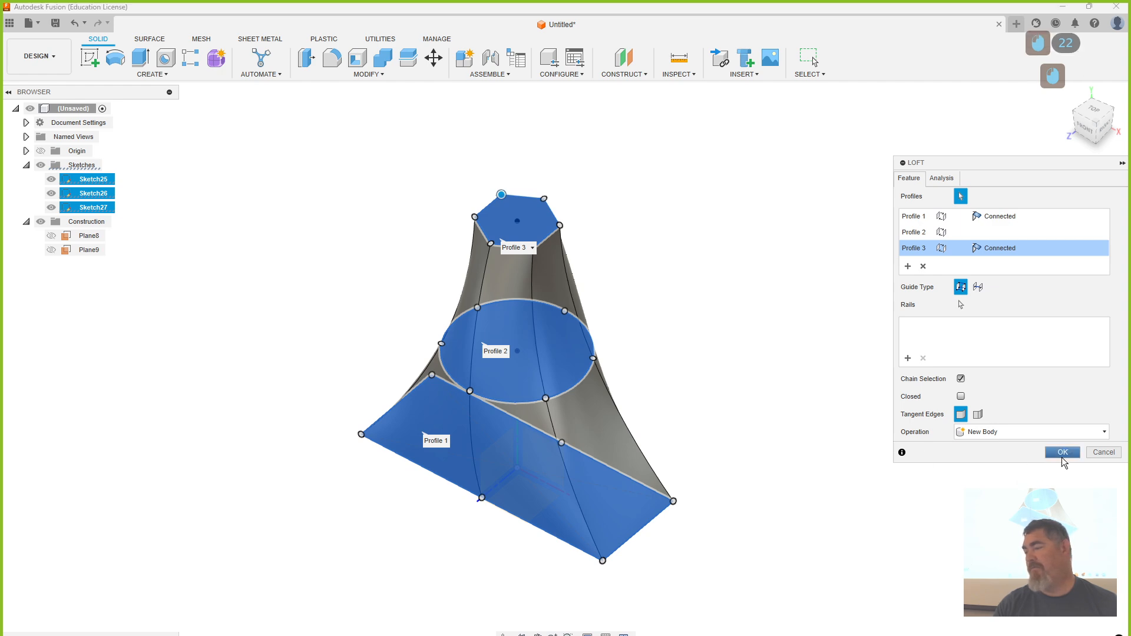
shift+middle_drag(760, 565, 945, 530)
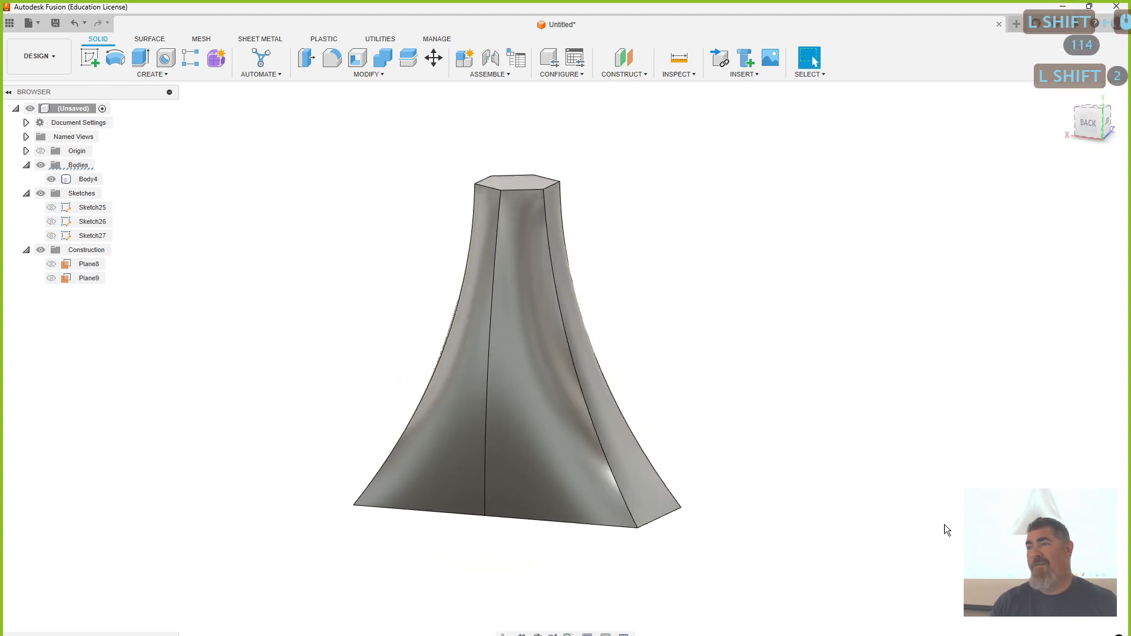
Step: Edit the loft and try sliding its connection points along the circle, the rectangle edge and the hexagon, then cancel the edit
double_click(159, 635)
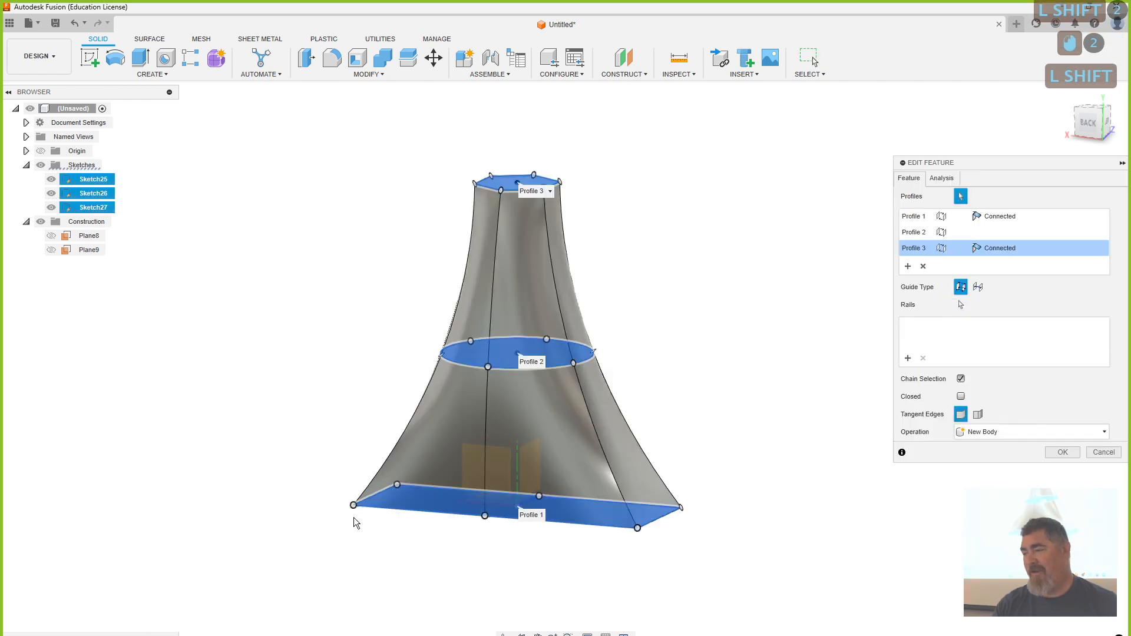
shift+middle_drag(353, 518, 337, 563)
mouse_move(564, 391)
mouse_down()
mouse_move(589, 387)
mouse_move(534, 404)
mouse_move(584, 391)
mouse_move(593, 365)
mouse_move(548, 387)
mouse_move(552, 398)
mouse_up()
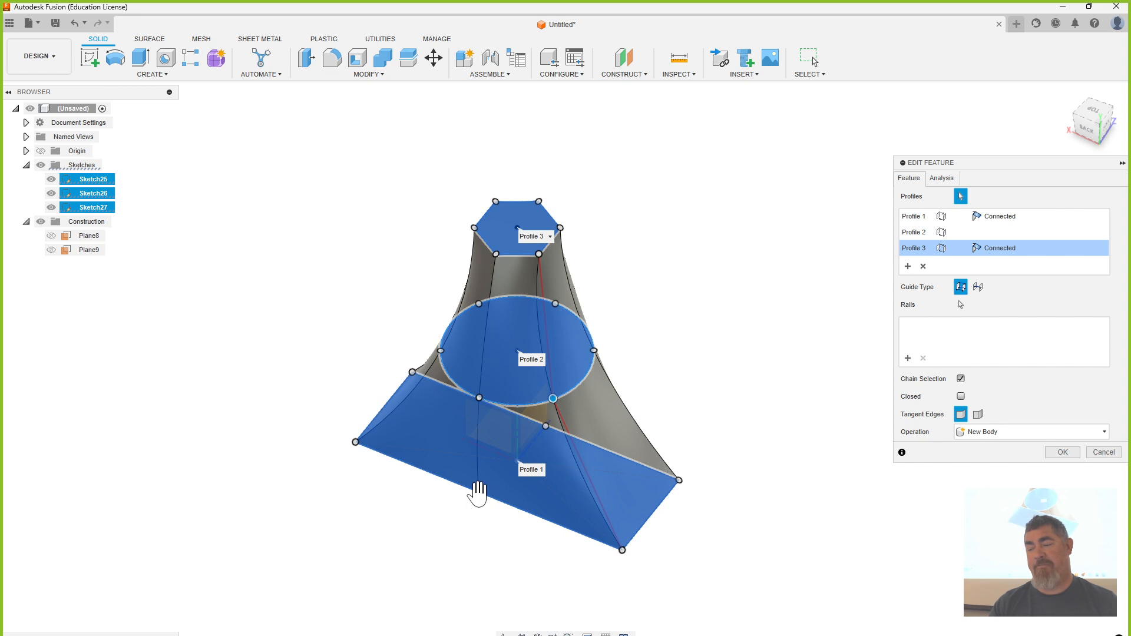
middle_drag(495, 498, 495, 498)
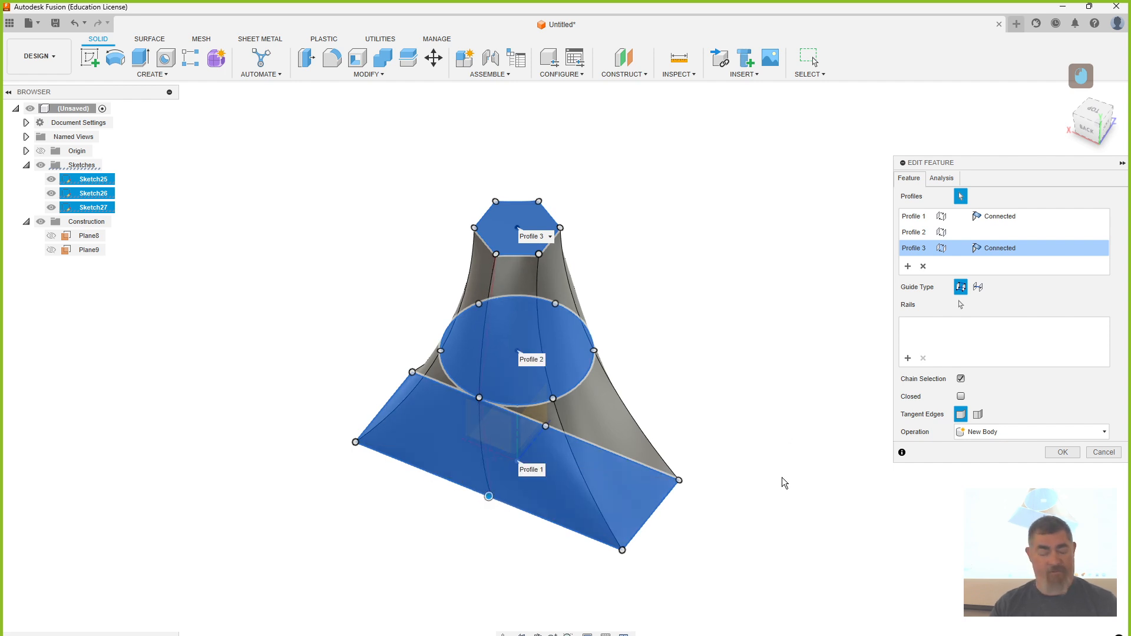
shift+middle_drag(770, 542, 608, 536)
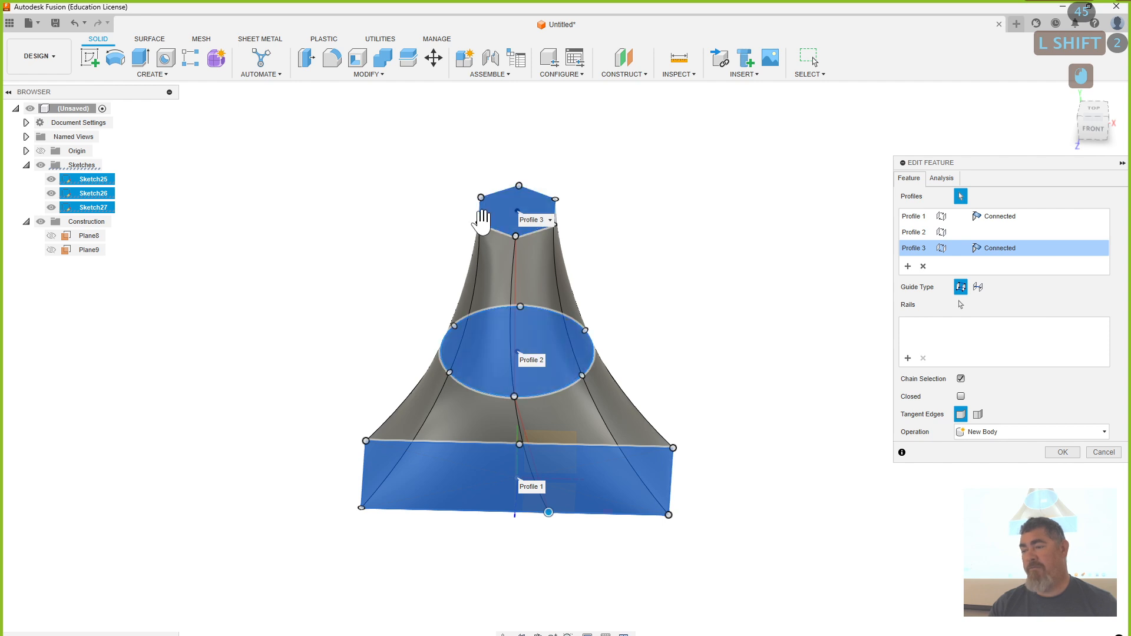
shift+middle_drag(560, 224, 478, 224)
mouse_move(483, 220)
mouse_down()
mouse_move(528, 208)
mouse_move(554, 244)
mouse_move(542, 264)
mouse_move(489, 264)
mouse_move(476, 242)
mouse_move(483, 220)
mouse_up()
drag(494, 263, 550, 261)
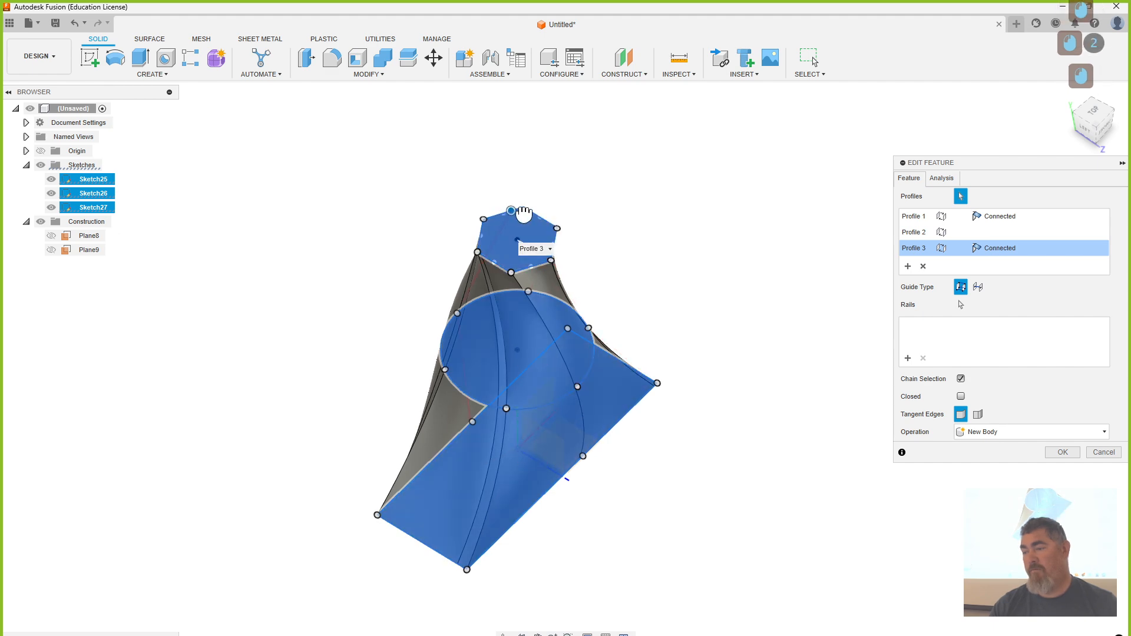
shift+middle_drag(524, 214, 738, 285)
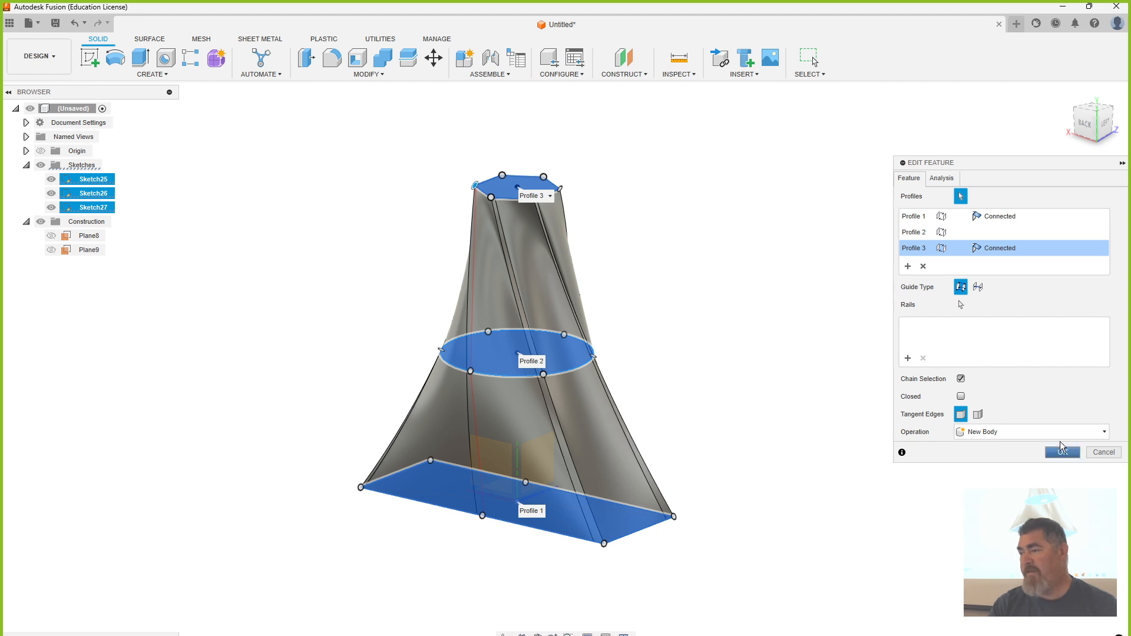
key(Escape)
Step: Delete the lofted body and remove the hexagon from the top sketch, keeping only the centre point
click(85, 179)
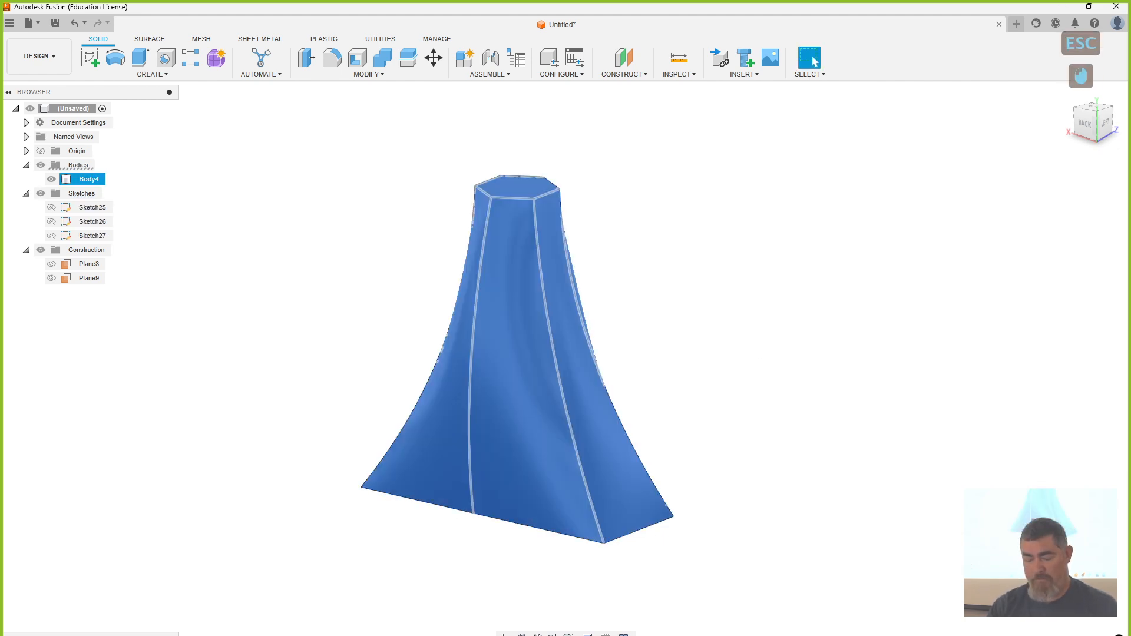
key(Delete)
double_click(67, 208)
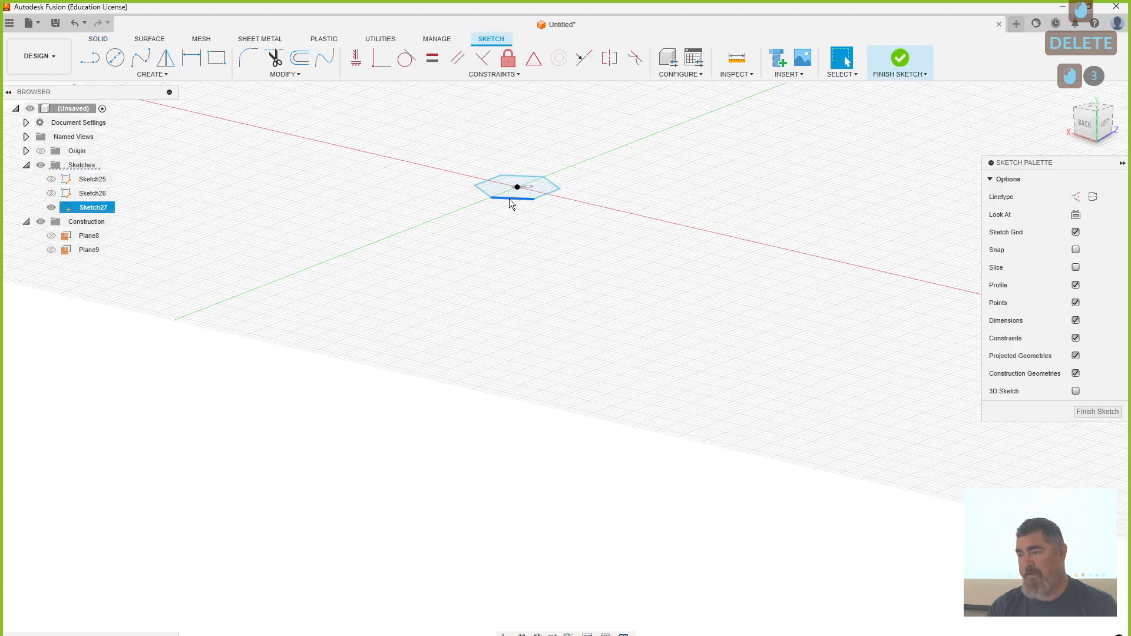
double_click(514, 200)
key(Delete)
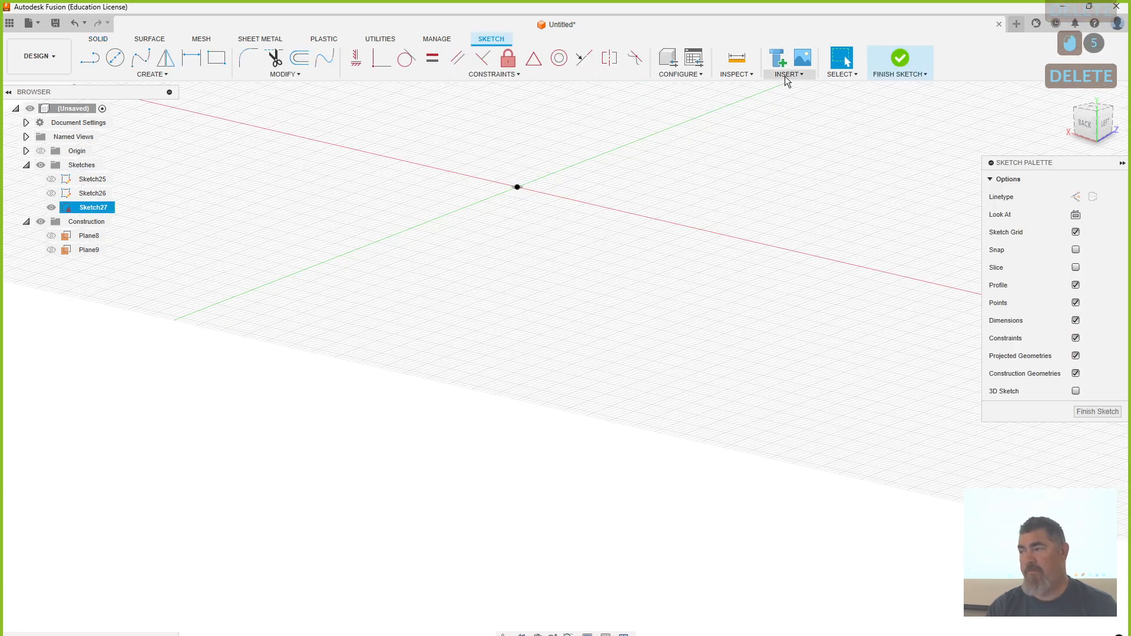
click(899, 60)
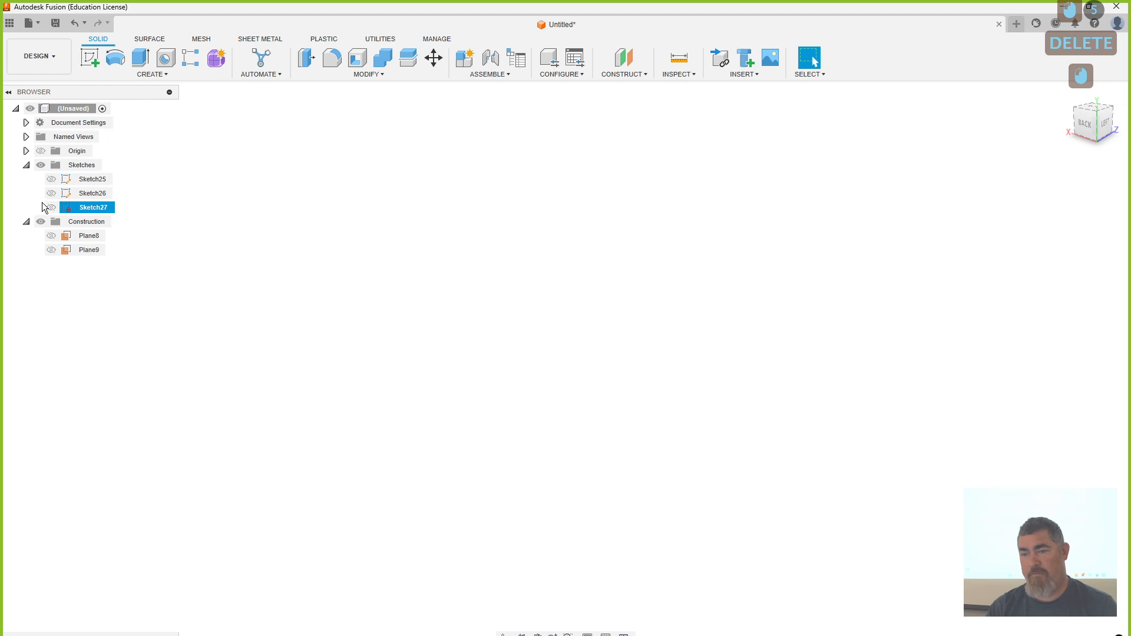
Step: Show the rectangle, circle and top point sketches
click(51, 207)
click(51, 193)
click(52, 179)
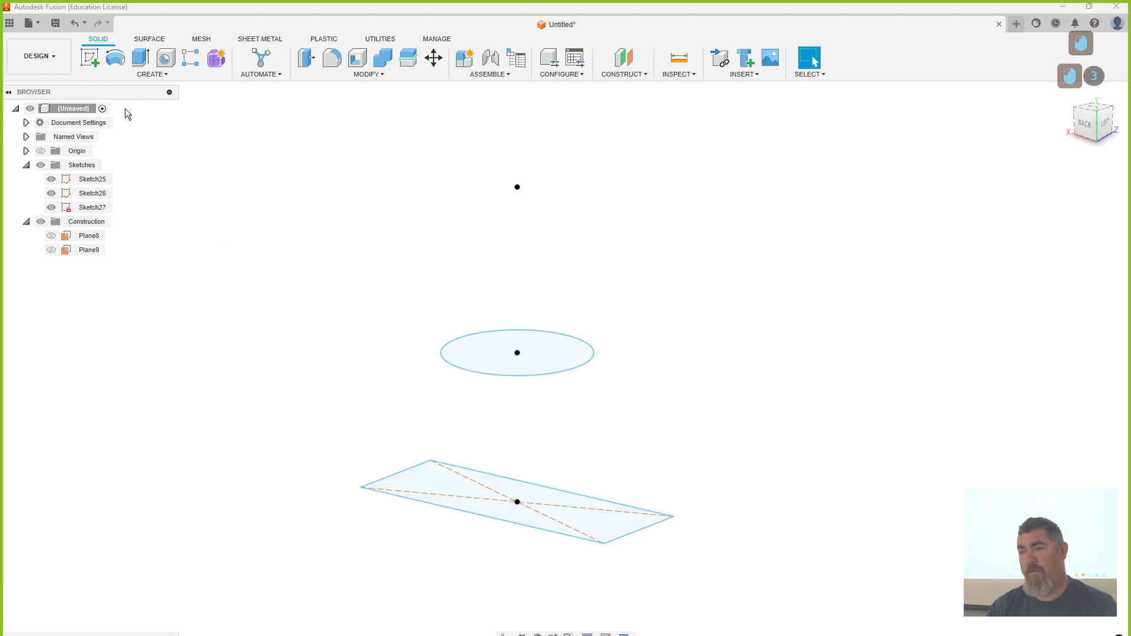
Step: Loft from the circle to the top point, setting the point's end condition to Point Tangent with a tangency weight of 1.016
click(92, 56)
click(112, 74)
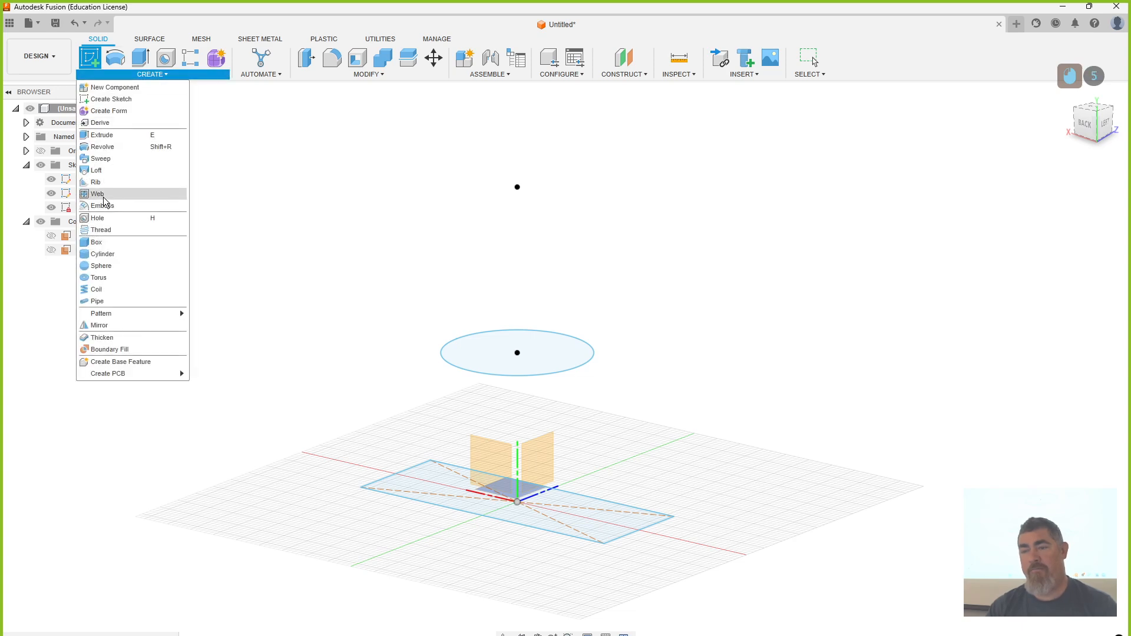
click(109, 170)
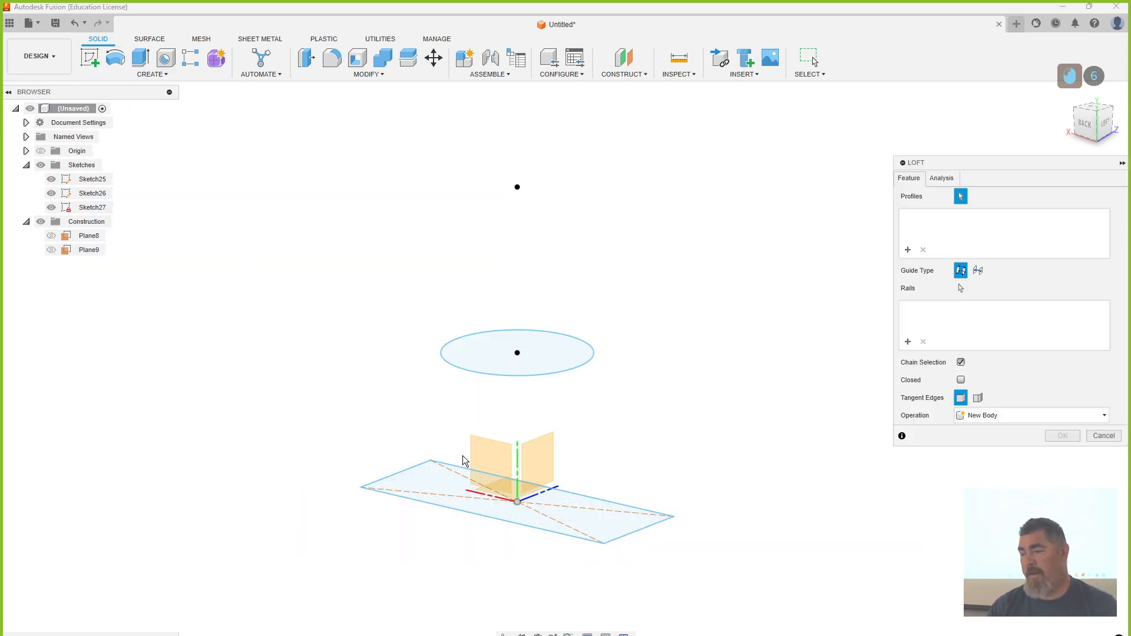
click(500, 366)
click(517, 188)
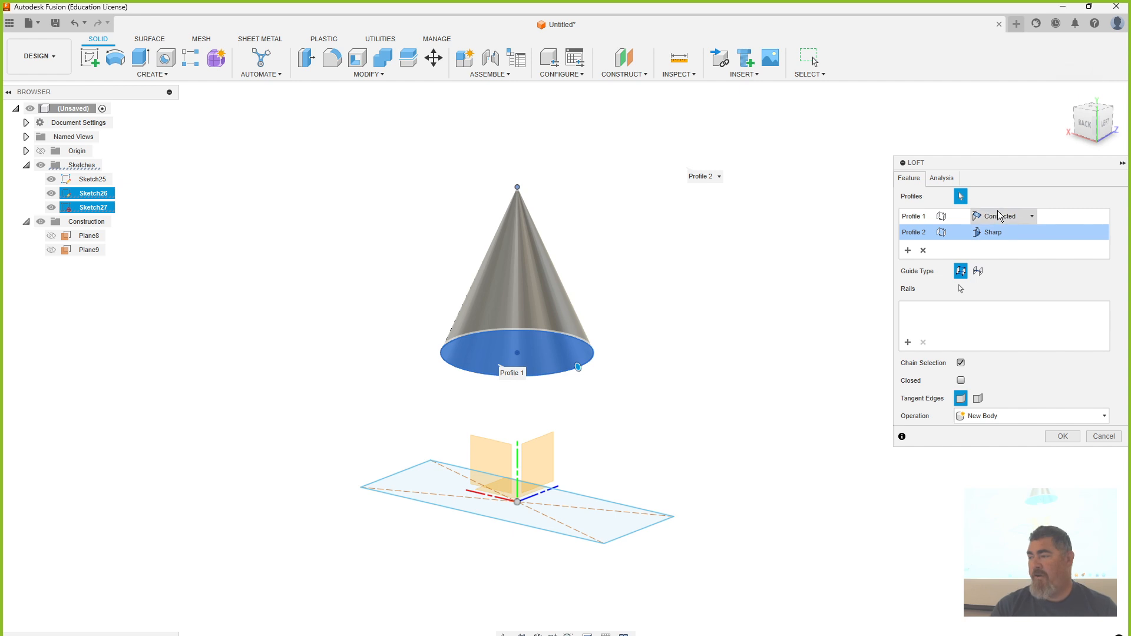
click(1010, 232)
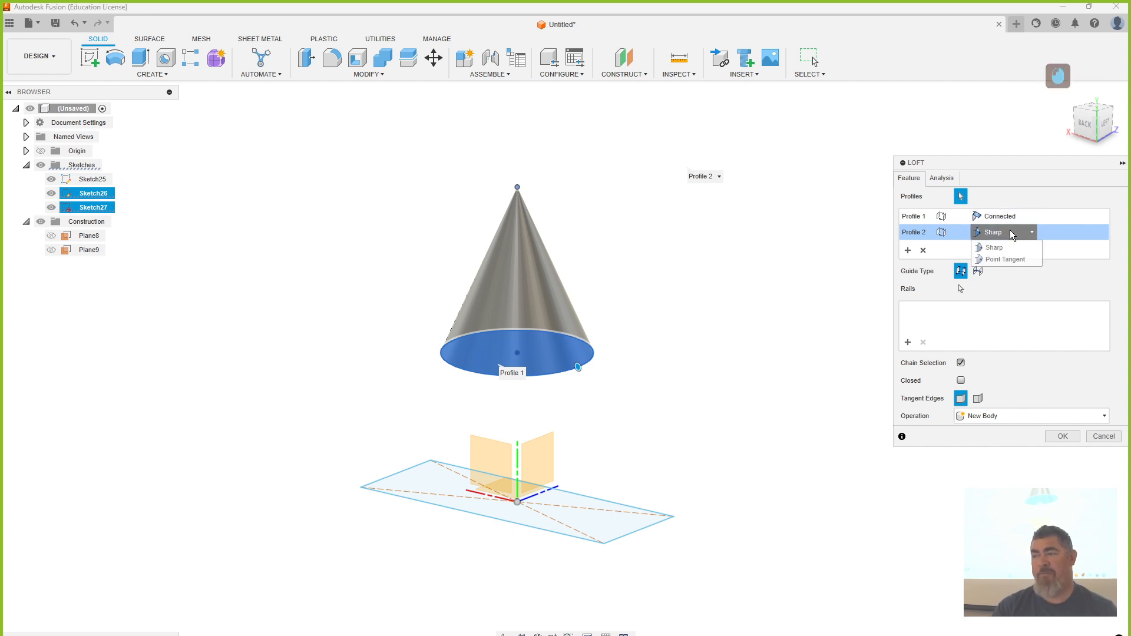
click(1013, 257)
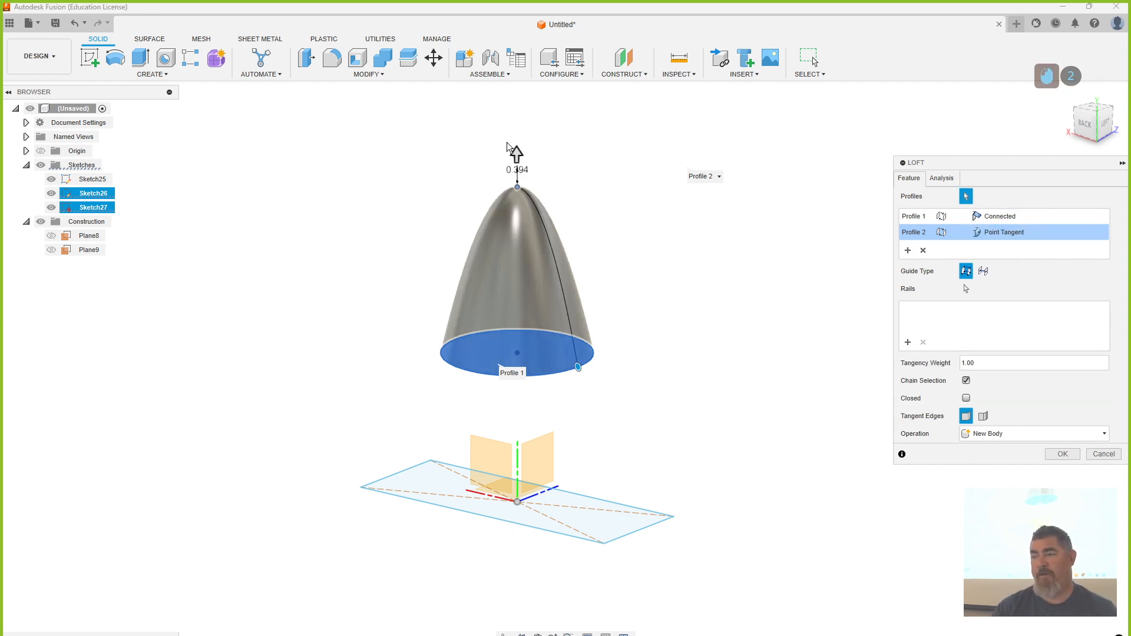
mouse_move(517, 155)
mouse_down()
mouse_move(524, 126)
mouse_move(531, 154)
mouse_up()
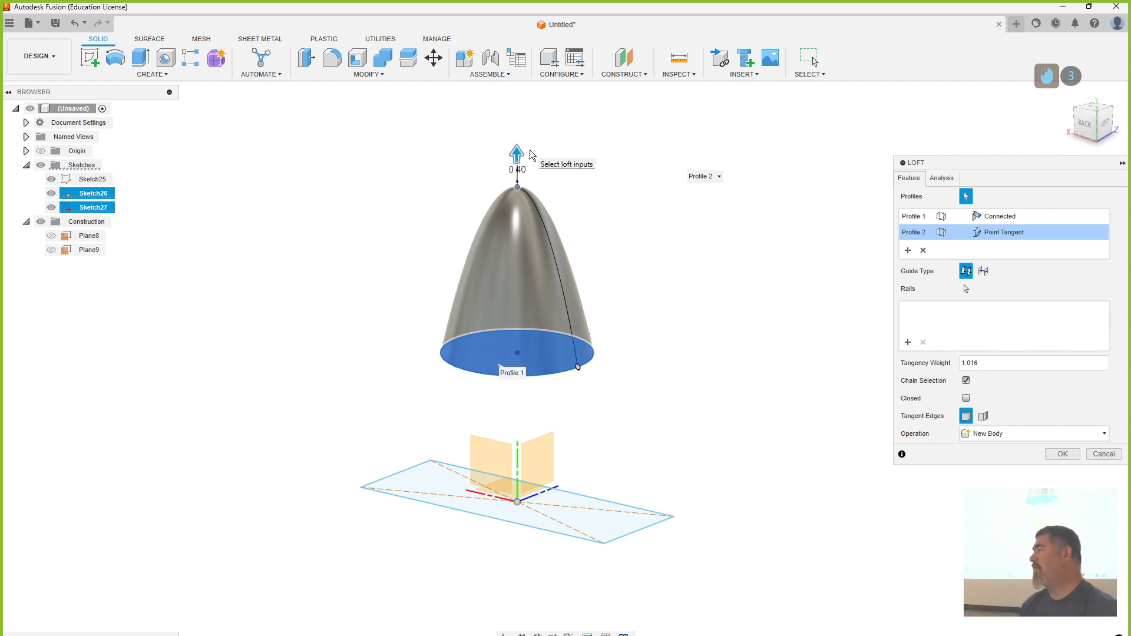
Step: Replace the loft profiles with the rectangle, circle and top point, setting the point's end condition to Point Tangent with a tangency weight of 1.27
click(923, 251)
click(923, 250)
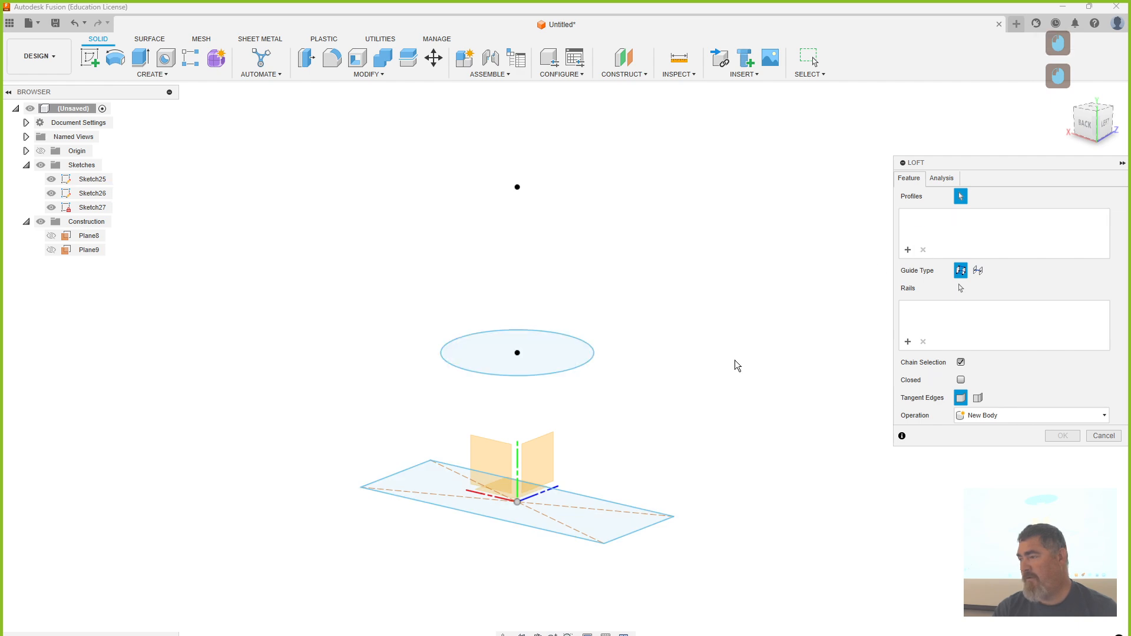
click(596, 531)
click(545, 363)
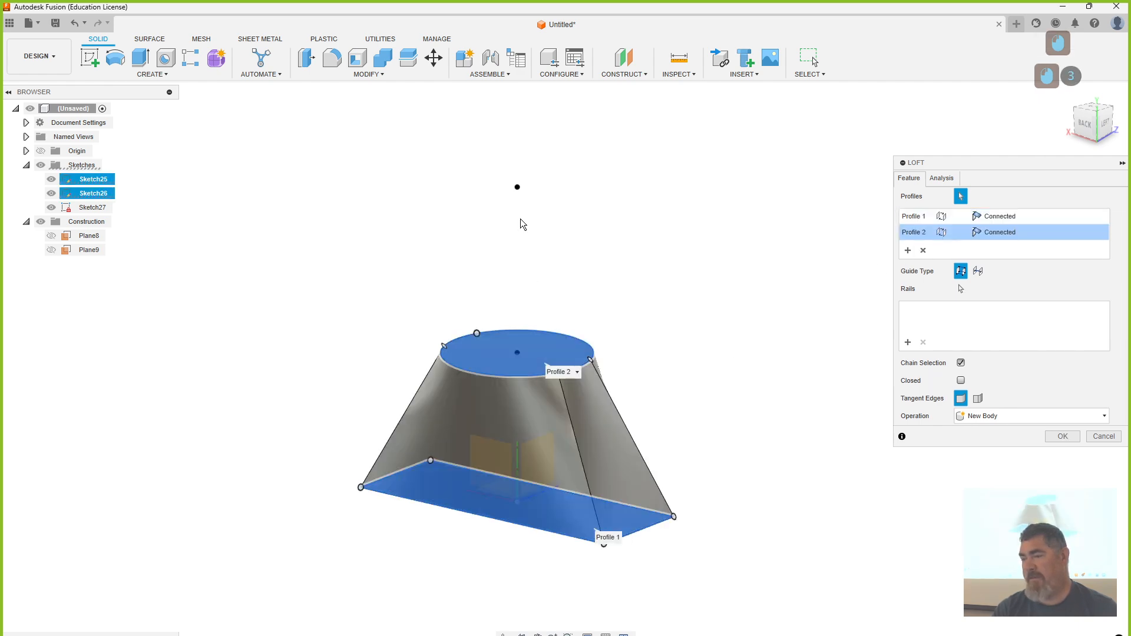
click(517, 187)
click(1002, 248)
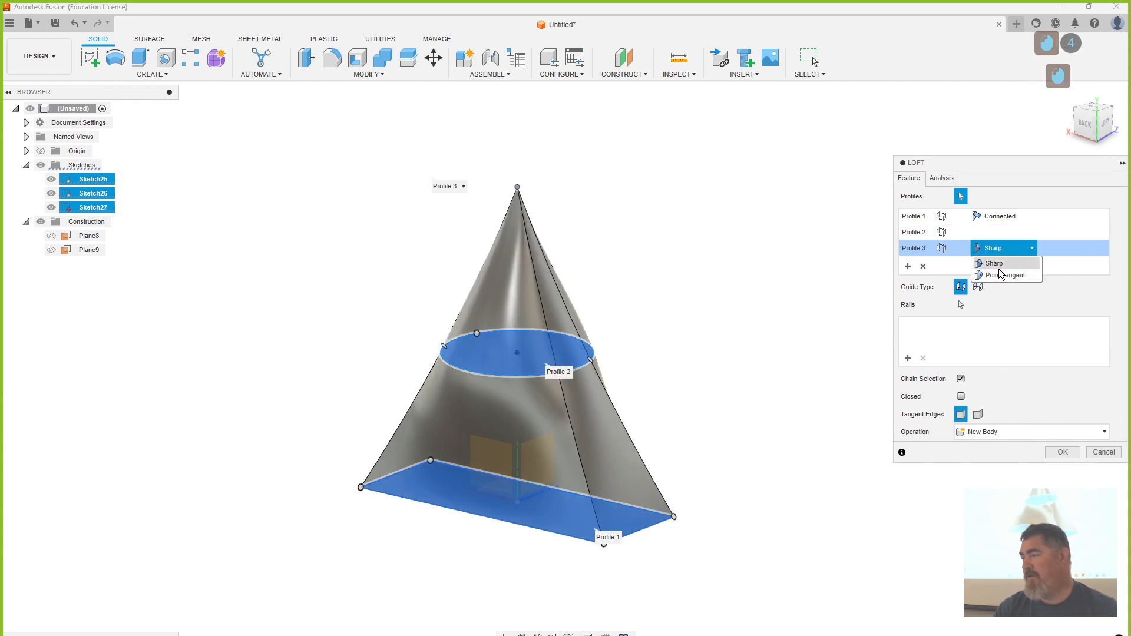
click(1002, 275)
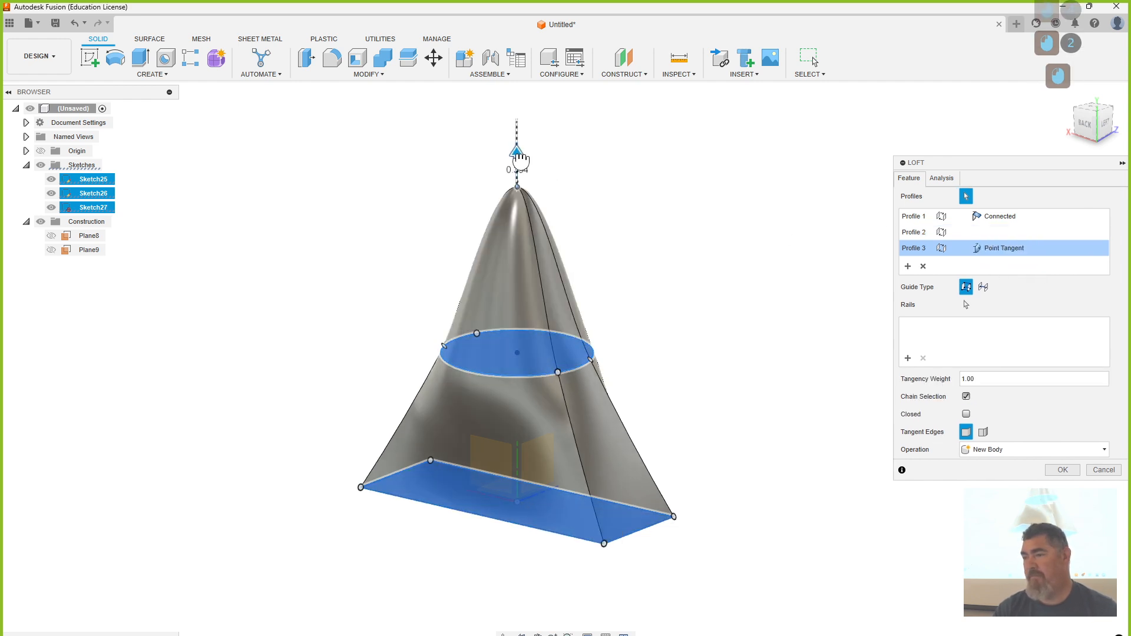
drag(521, 159, 517, 154)
shift+middle_drag(681, 294, 722, 315)
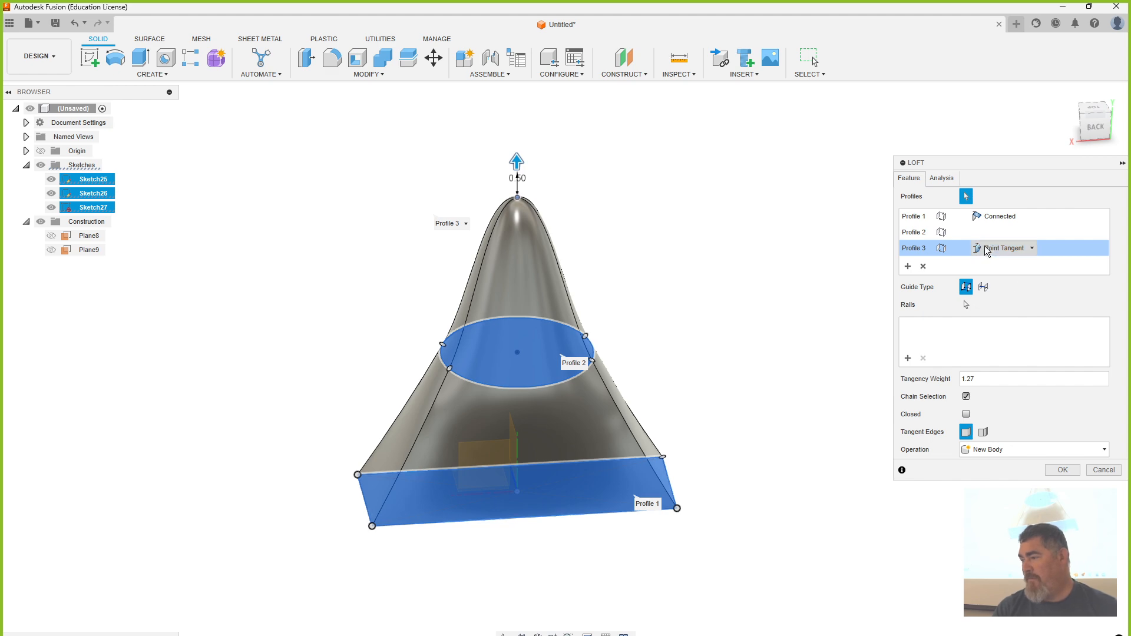
Step: Try the Direction condition with a -5.0 degree takeoff angle on the rectangle profile, and cancel the loft
click(1005, 248)
click(1007, 276)
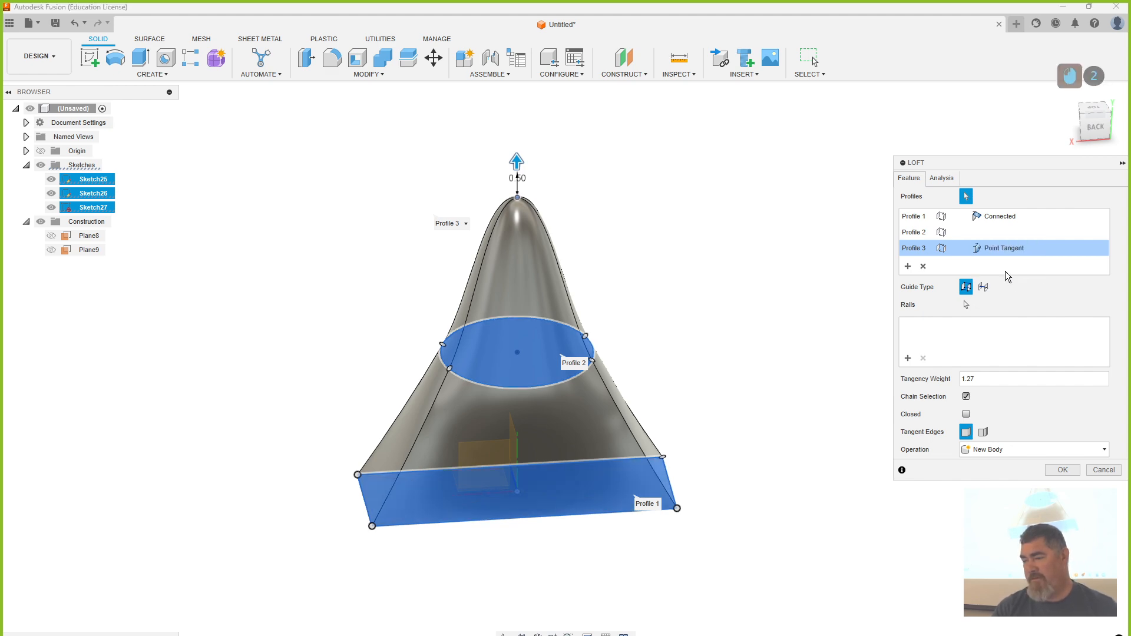
click(1000, 216)
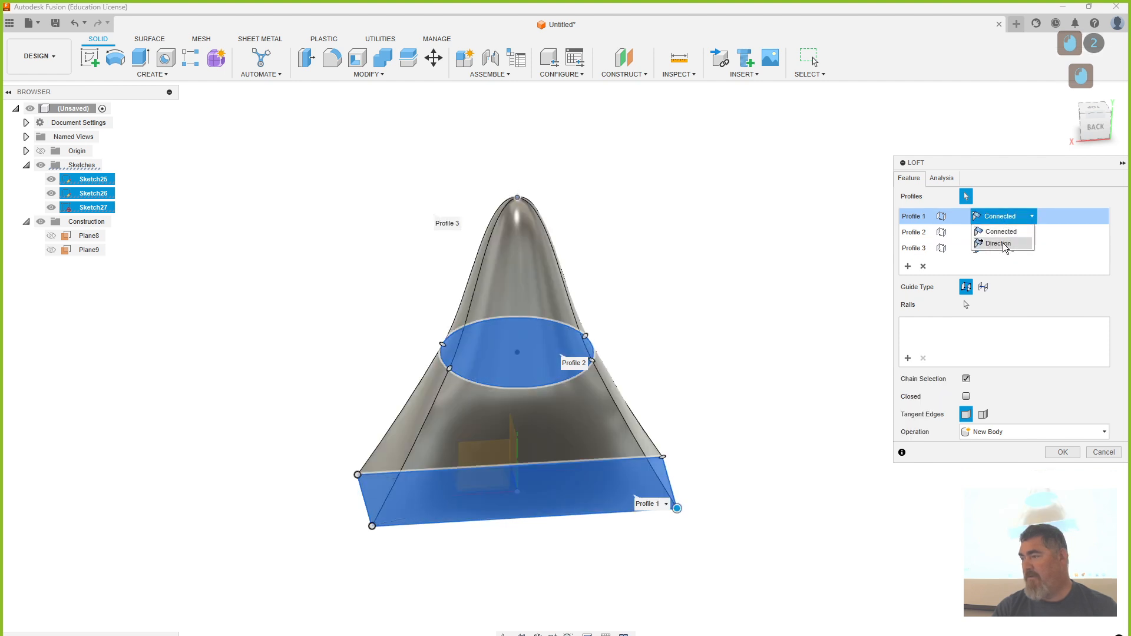
click(997, 244)
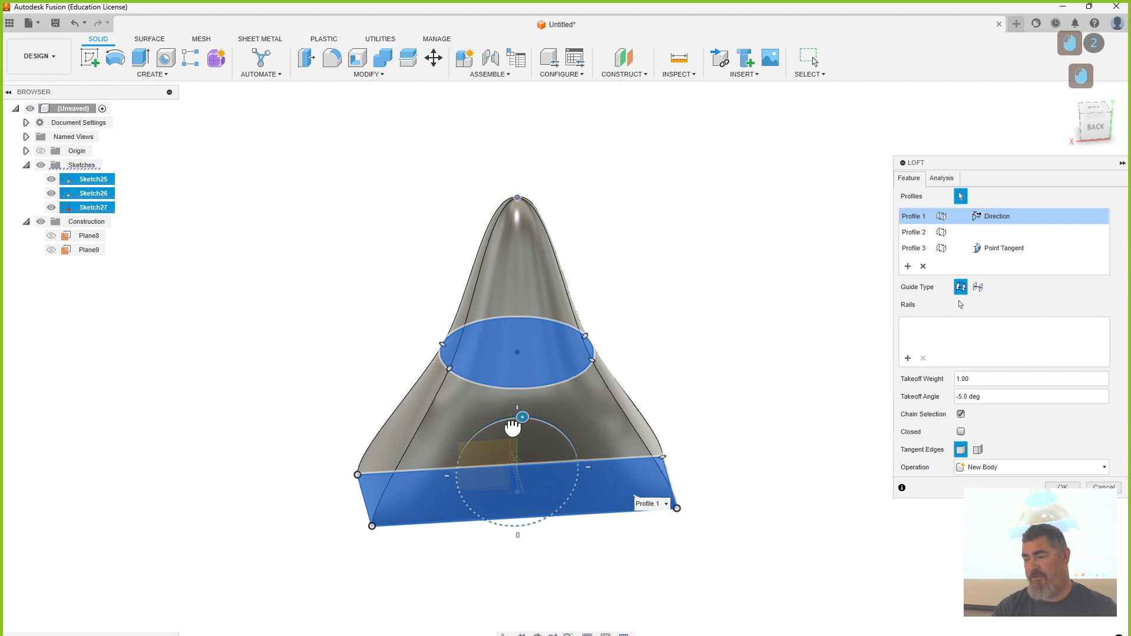
key(Escape)
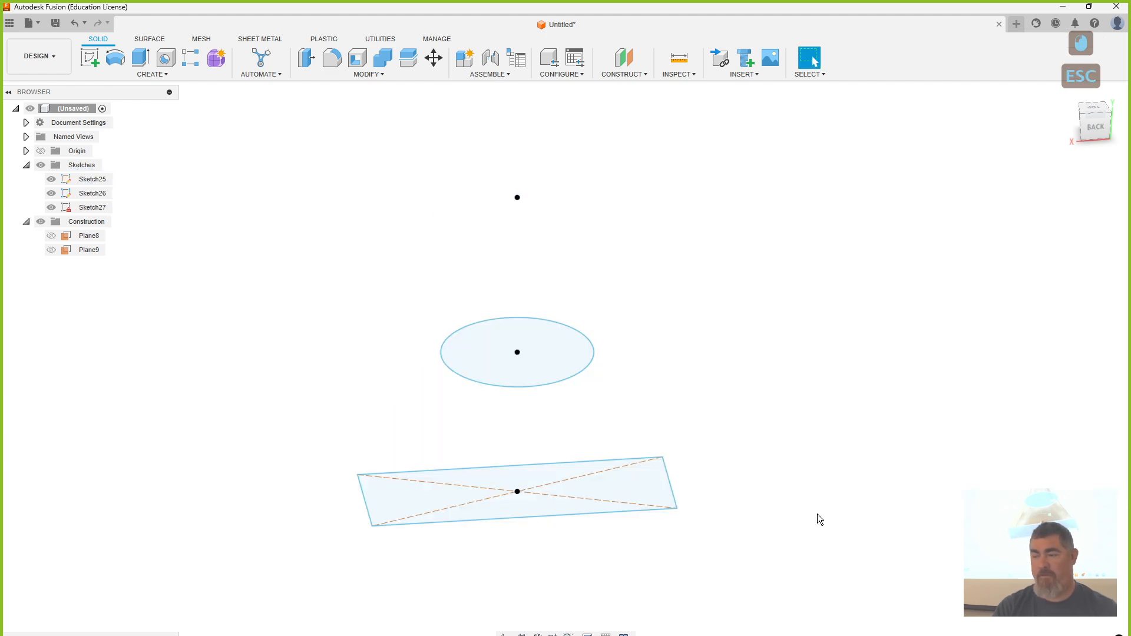
Step: Extrude the rectangle upward 0.40 in as a new body
click(140, 57)
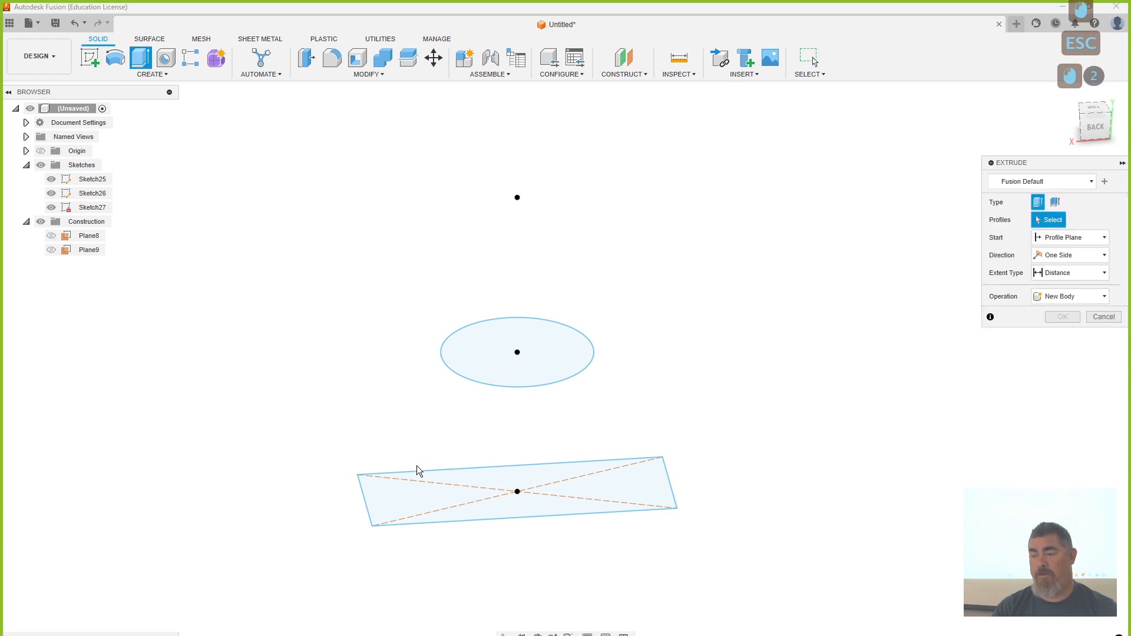
click(425, 497)
drag(518, 489, 518, 461)
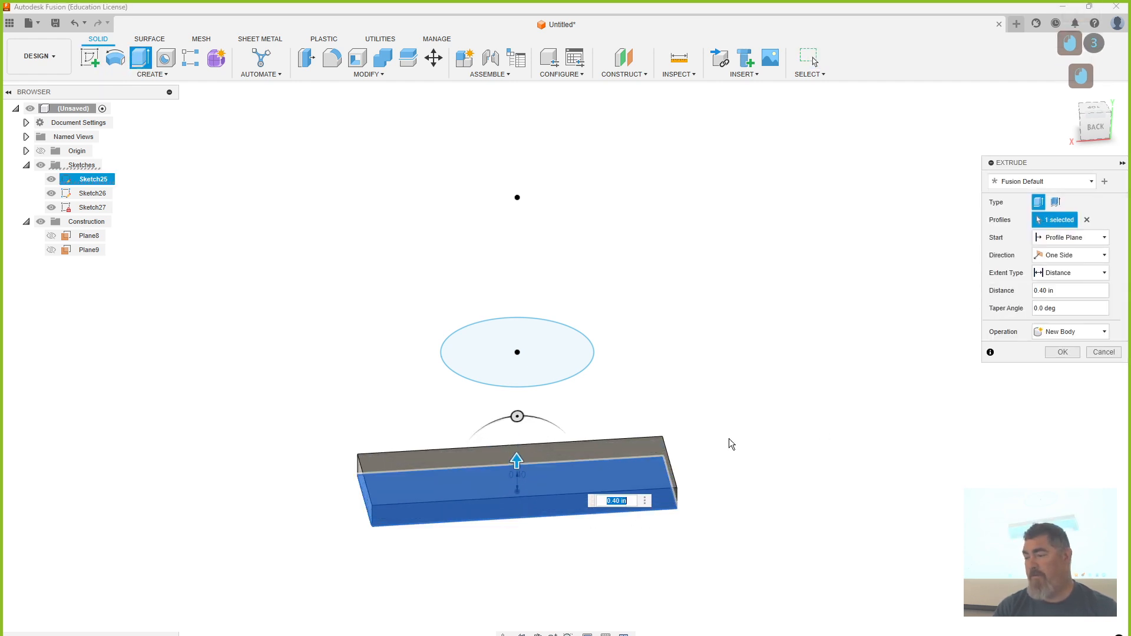
click(1070, 352)
Step: Set up a joined loft from the block's top face through the circle to the top point, with Point Tangent at the point
click(153, 74)
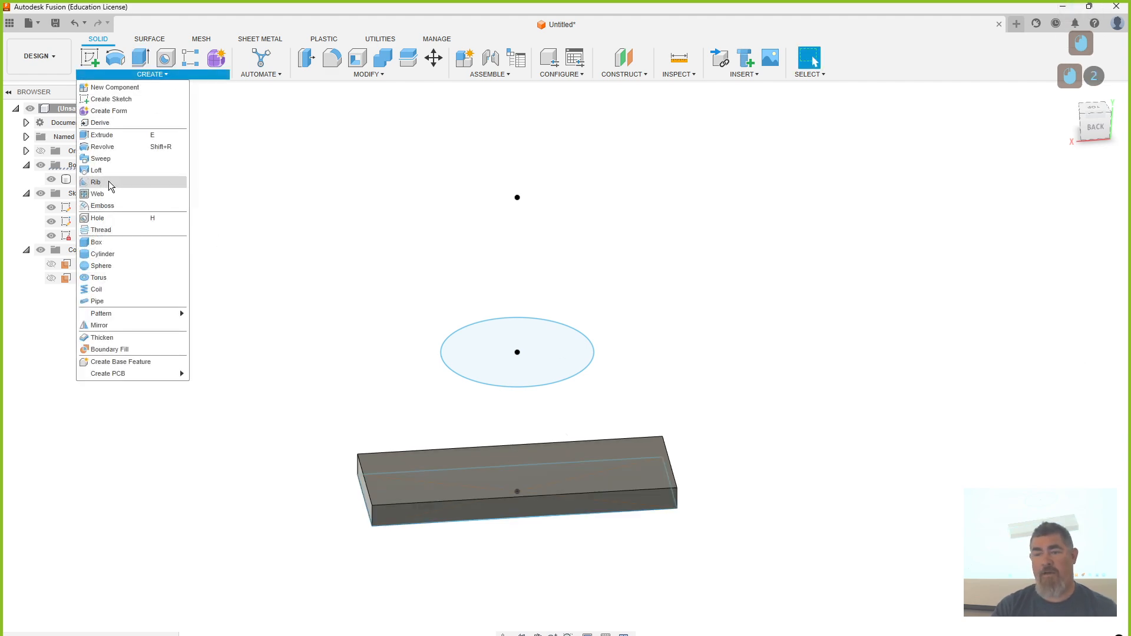
click(96, 170)
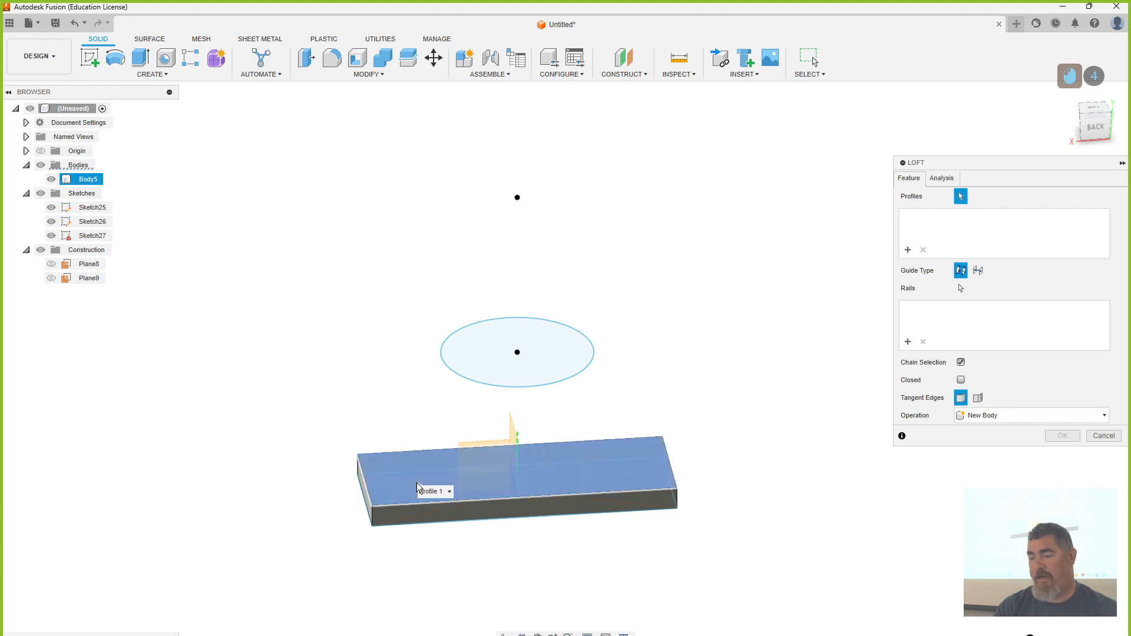
click(416, 484)
click(498, 344)
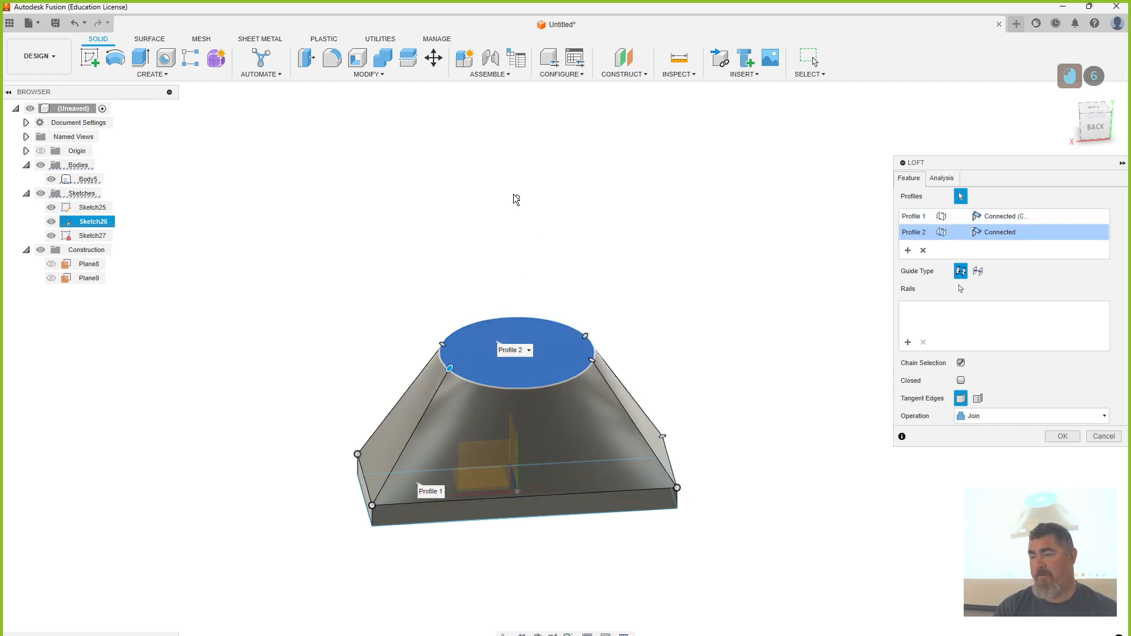
click(517, 197)
click(1017, 248)
click(1025, 275)
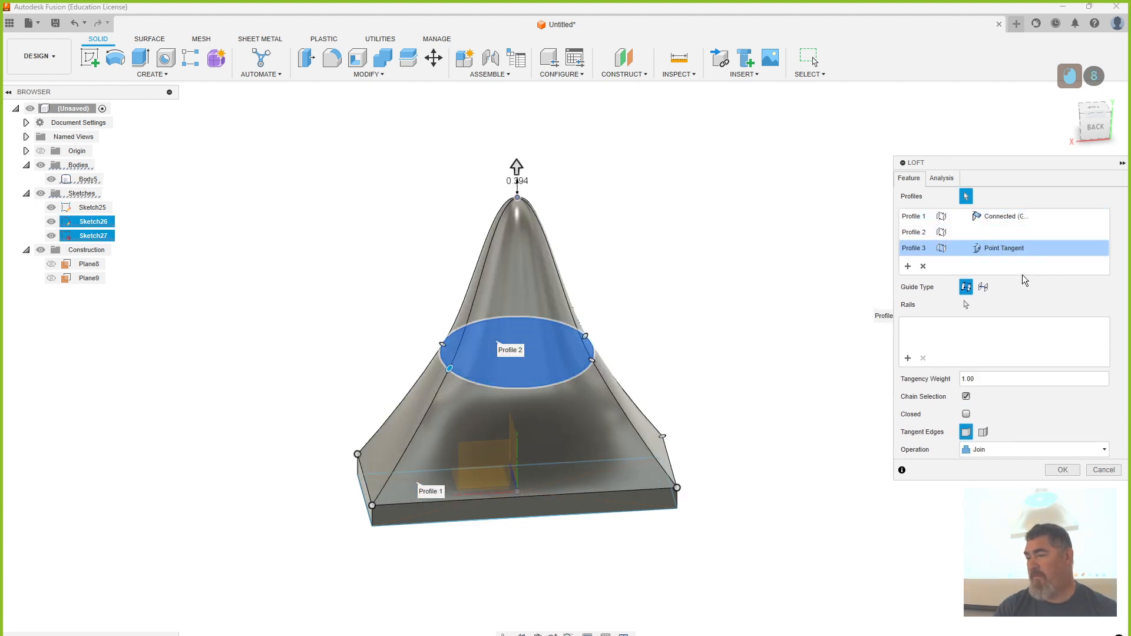
Step: Set the block face's loft condition to Tangent (G1) with a tangency weight of 0.508, and complete the loft
click(1009, 216)
click(1010, 243)
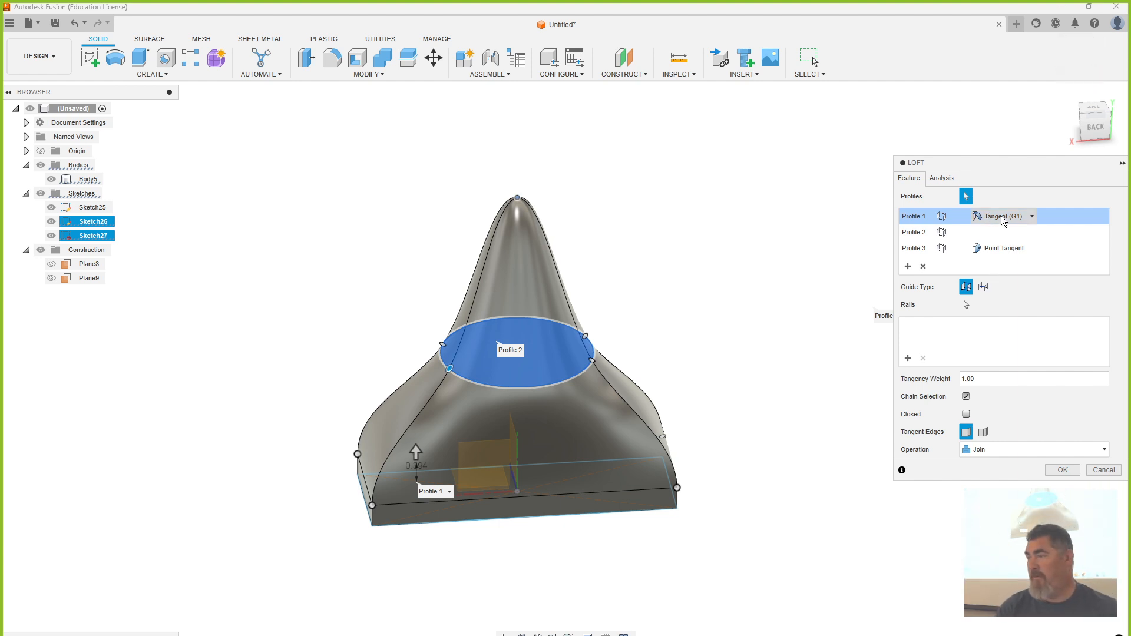
key(shift)
shift+middle_drag(638, 438, 795, 413)
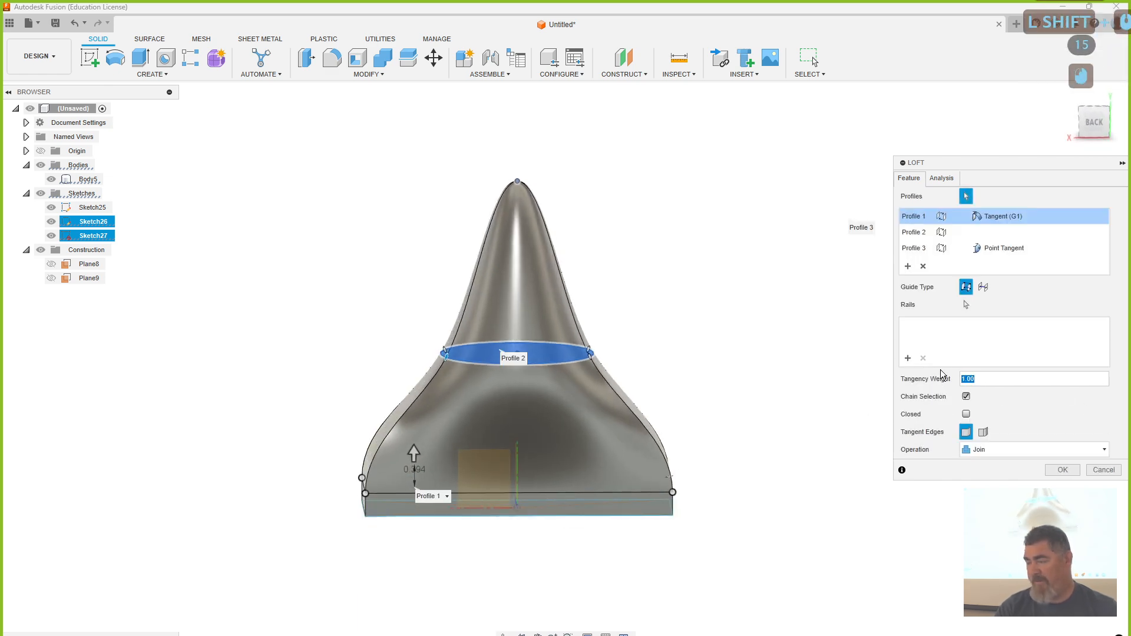
text(.5)
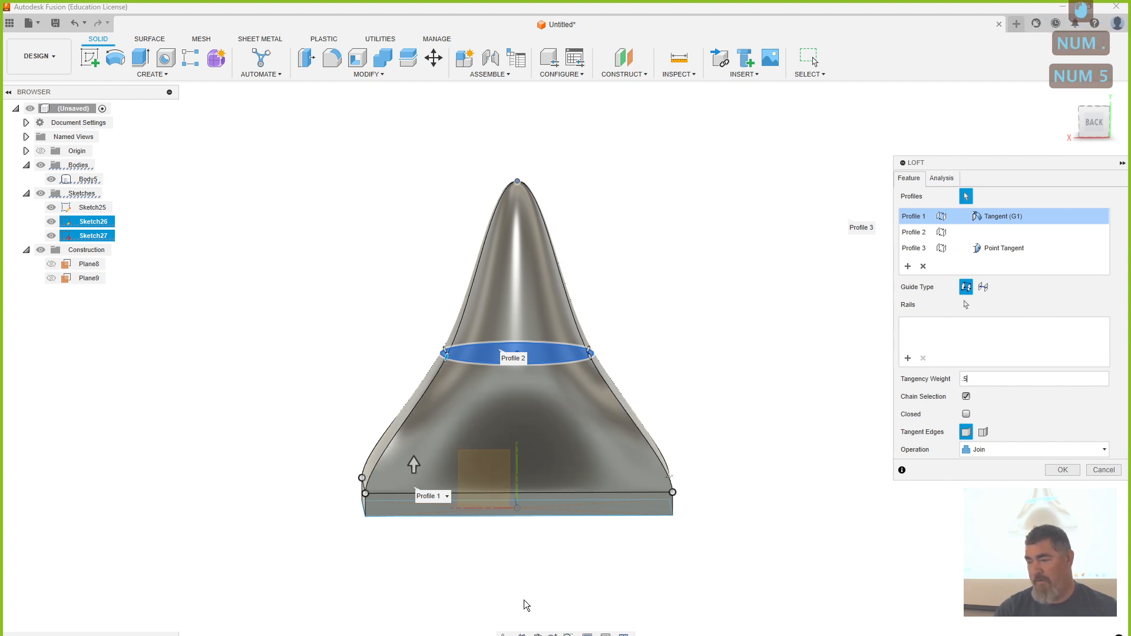
mouse_move(412, 464)
mouse_down()
mouse_move(415, 497)
mouse_move(419, 411)
mouse_move(422, 470)
mouse_up()
shift+middle_drag(422, 470, 769, 465)
shift+middle_drag(801, 512, 788, 519)
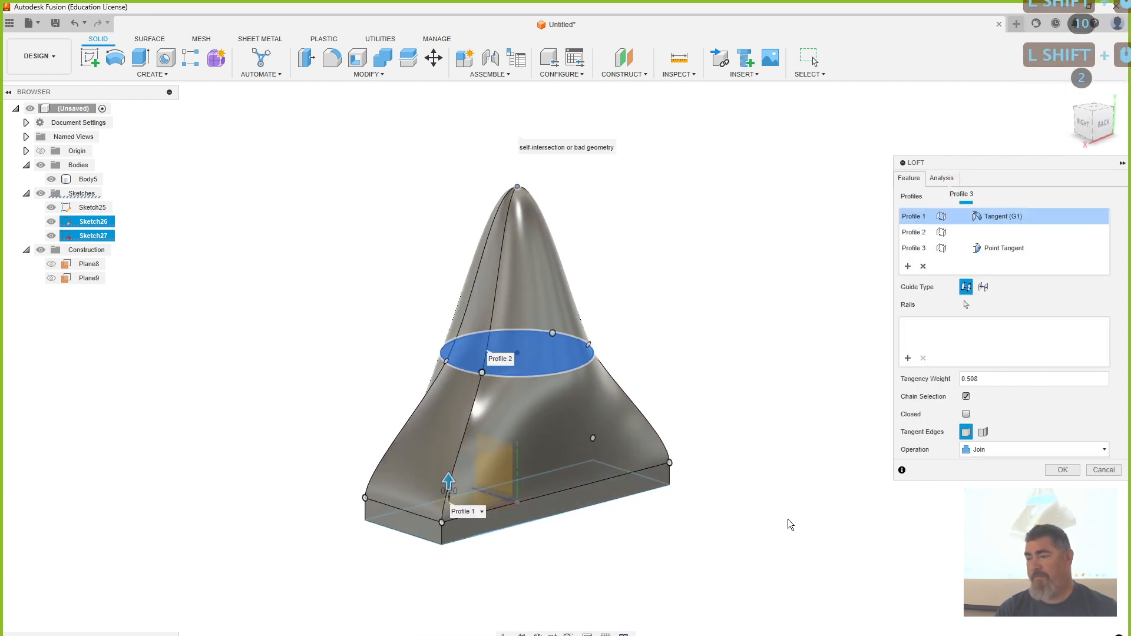
click(971, 334)
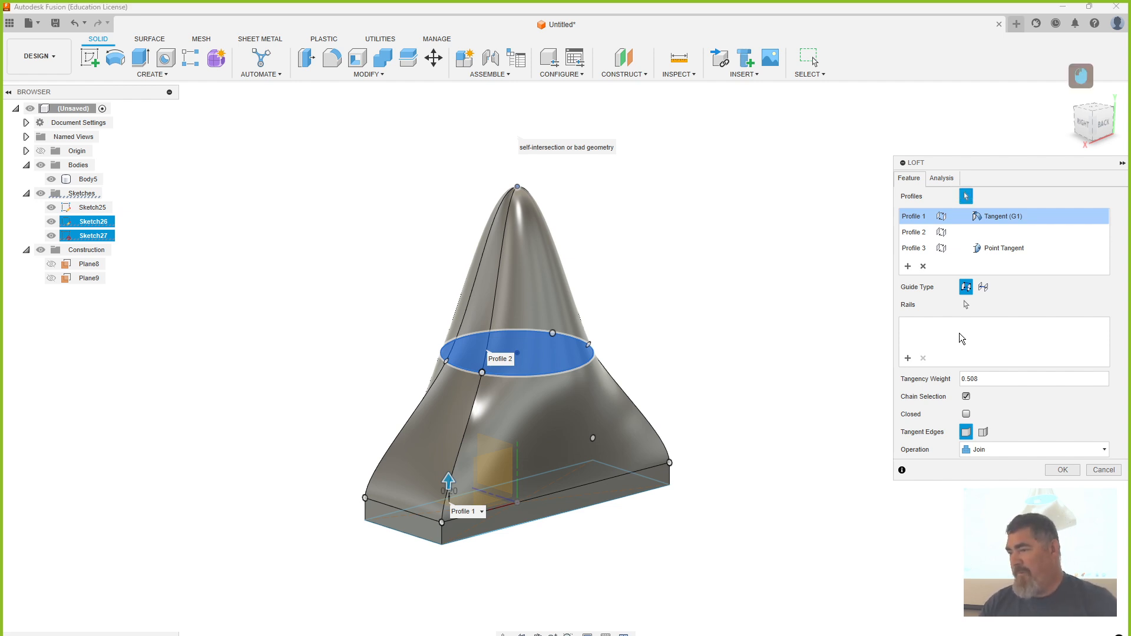
key(Escape)
click(1064, 470)
key(Escape)
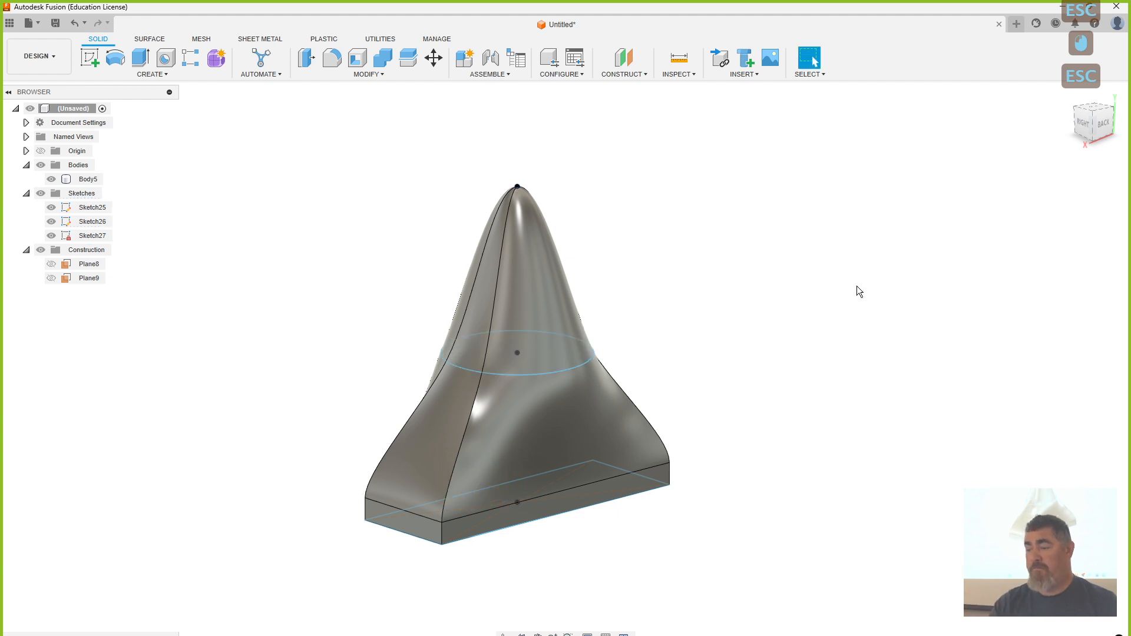
Step: Undo the loft and the rectangle extrusion
key(ctrl+z)
key(ctrl+z)
key(ctrl+z)
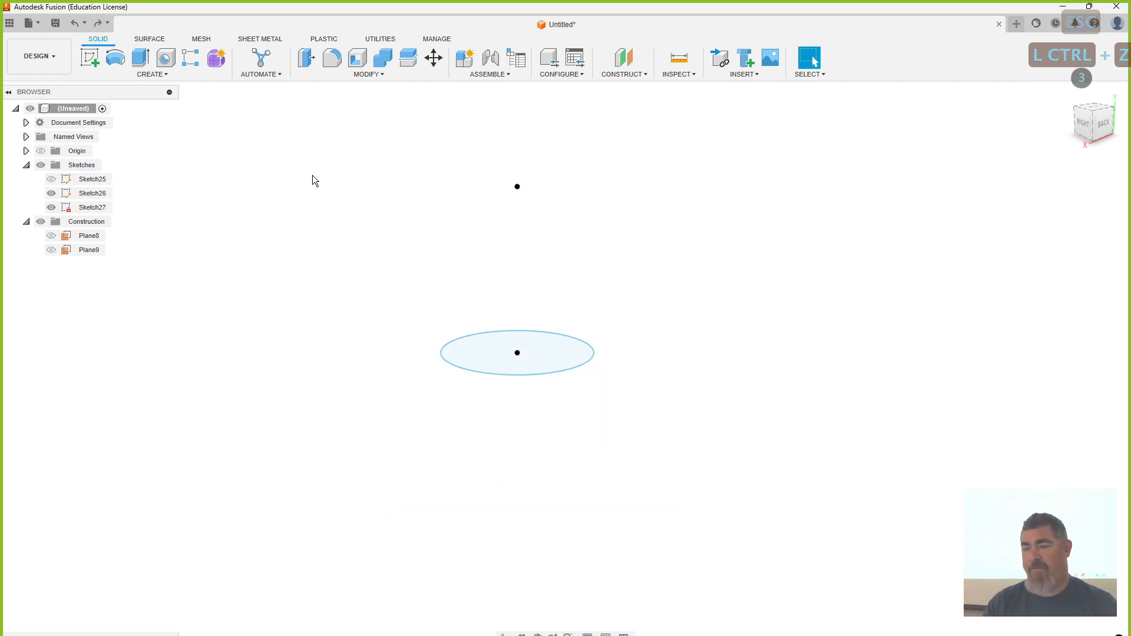
Step: Show the rectangle sketch and hide the circle and top point sketches
click(140, 58)
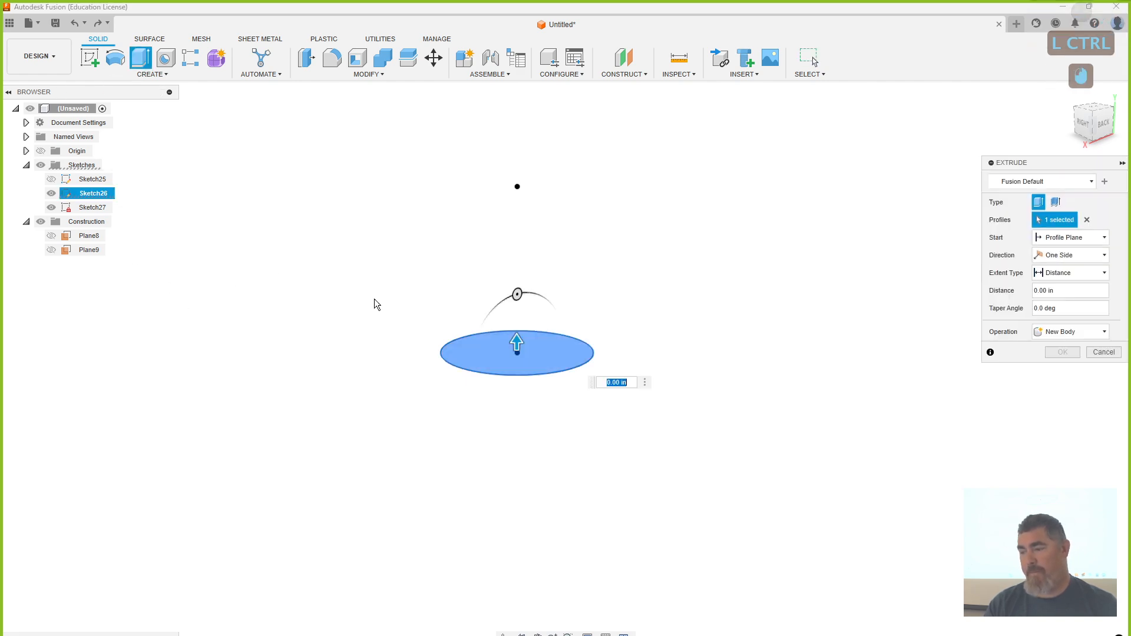
key(Escape)
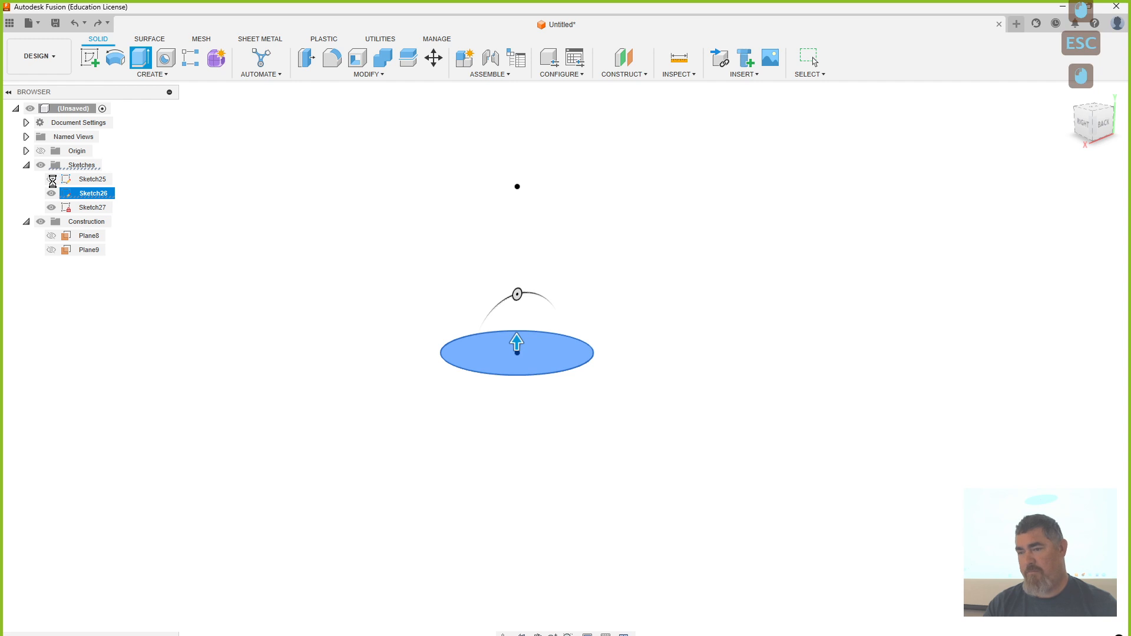
click(52, 180)
click(51, 194)
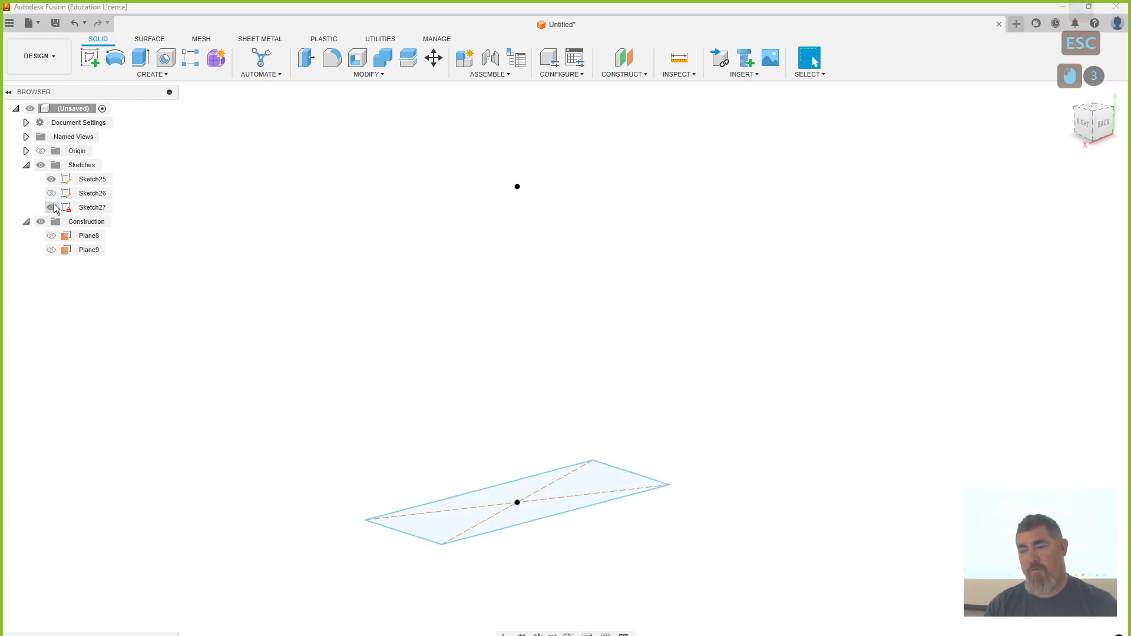
Step: Extrude the rectangle upward 1.90 in as a new body
click(90, 58)
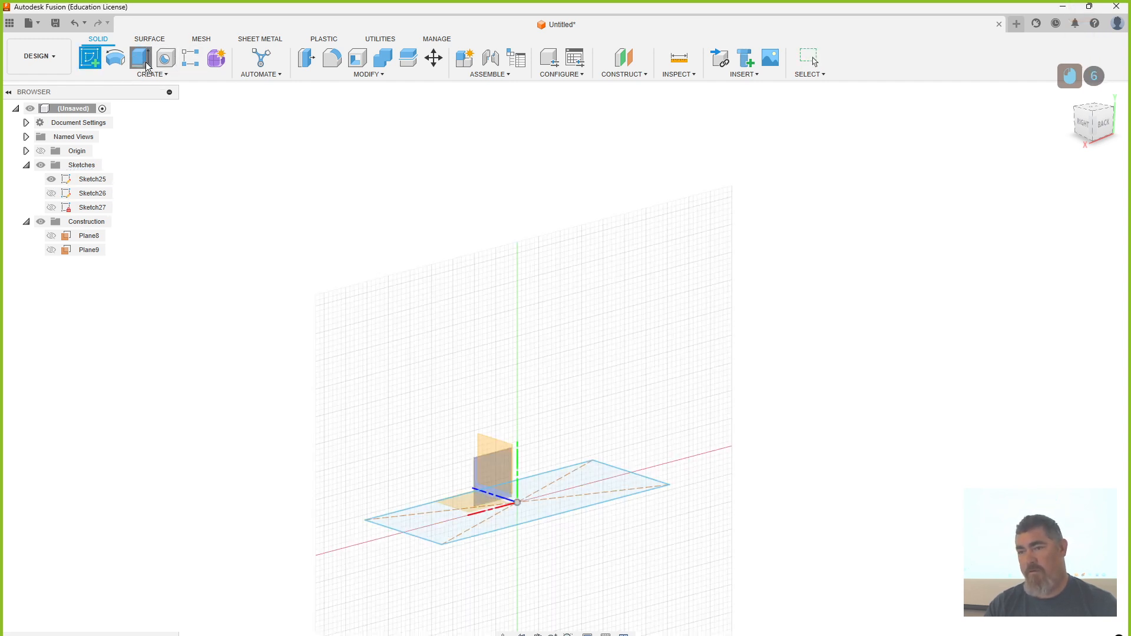
click(525, 495)
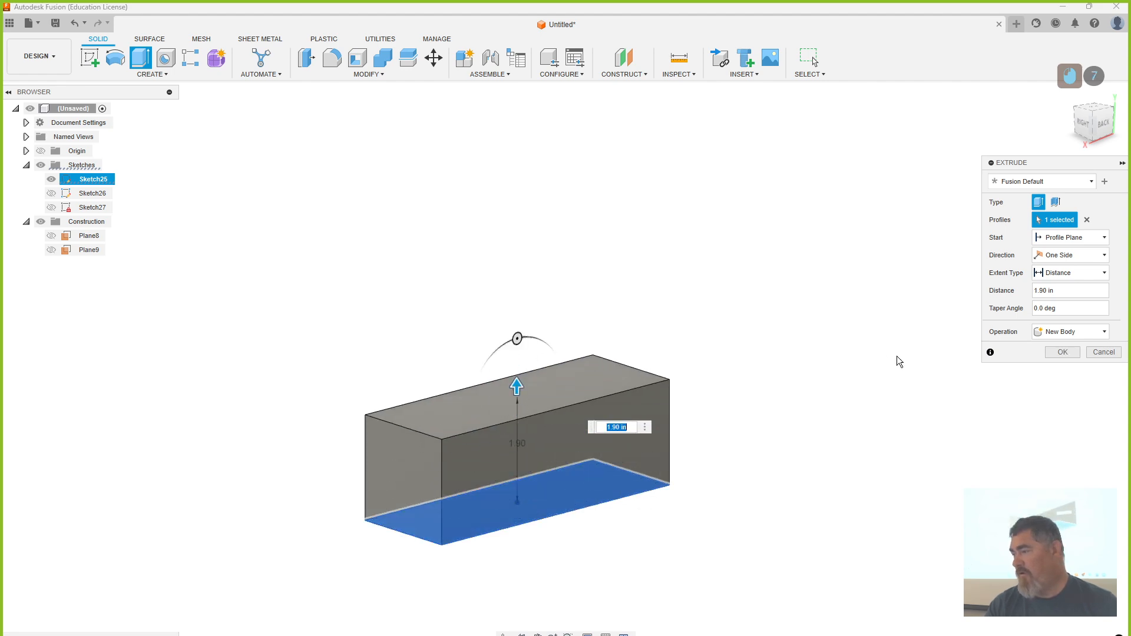
click(1080, 353)
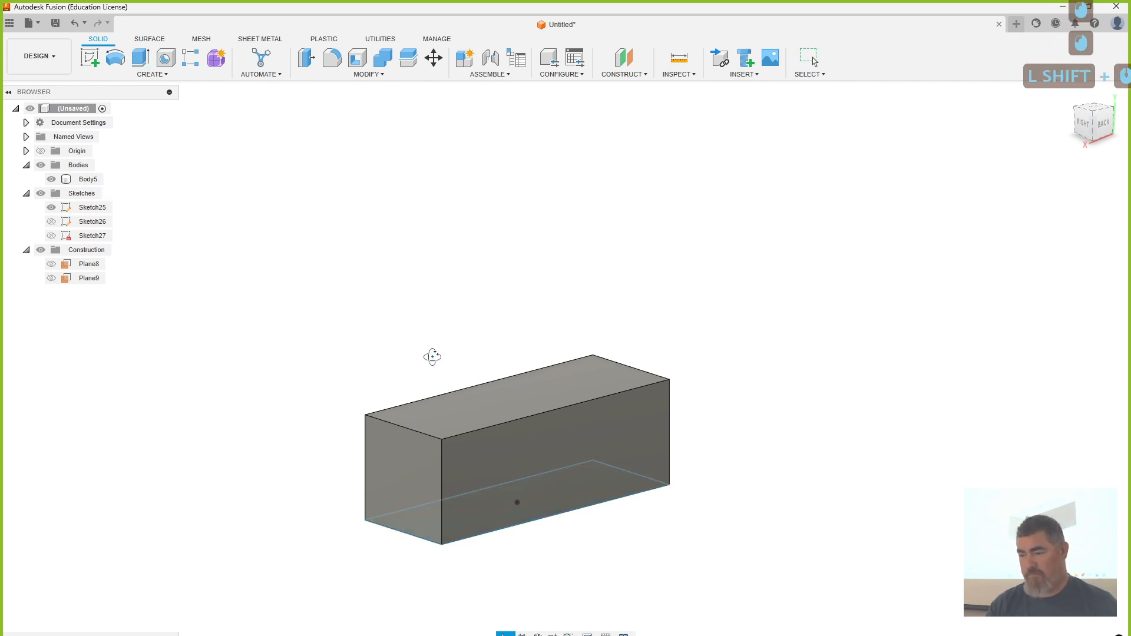
Step: Sketch a diagonal line on the block's small end face, cutting off the upper corner next to the long side face
shift+middle_drag(435, 353, 78, 250)
click(90, 59)
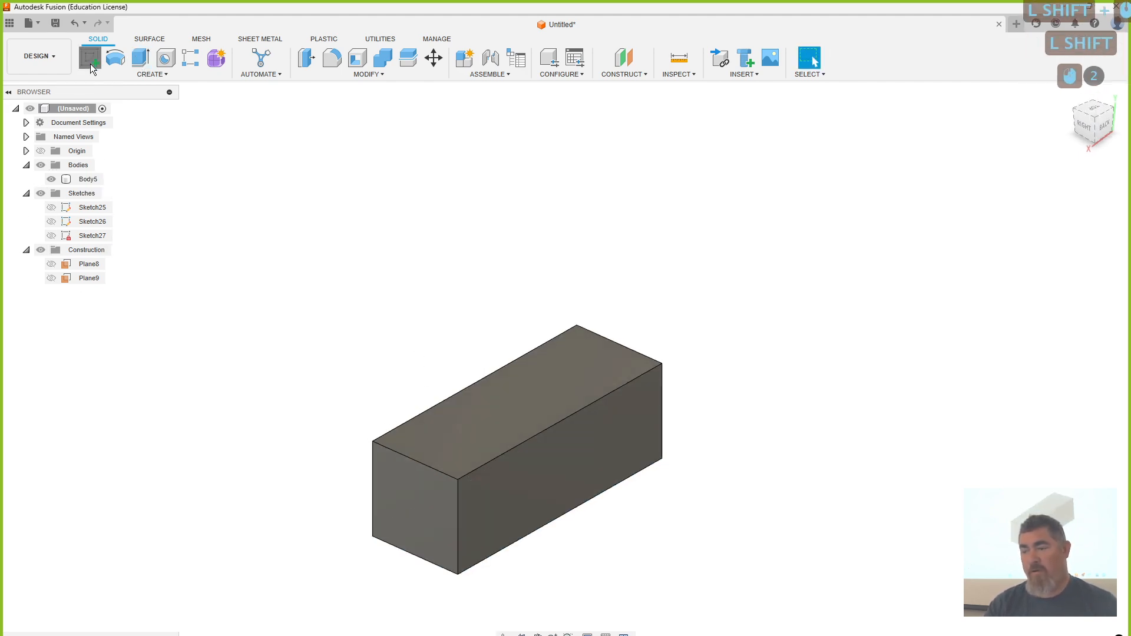
click(436, 523)
key(l)
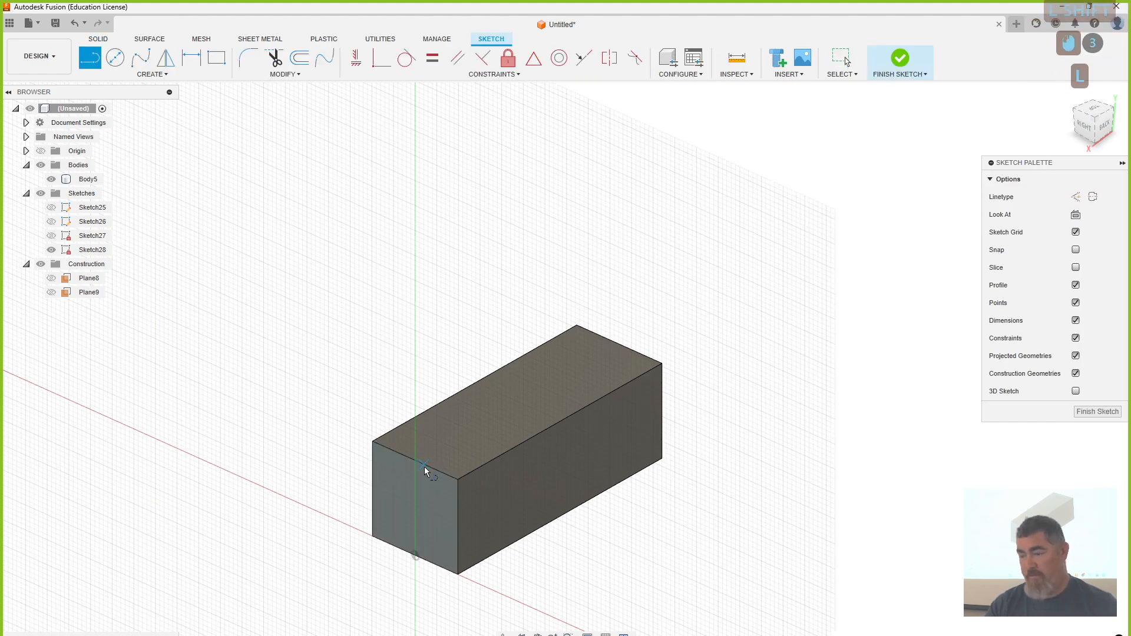
click(424, 465)
click(458, 507)
key(Escape)
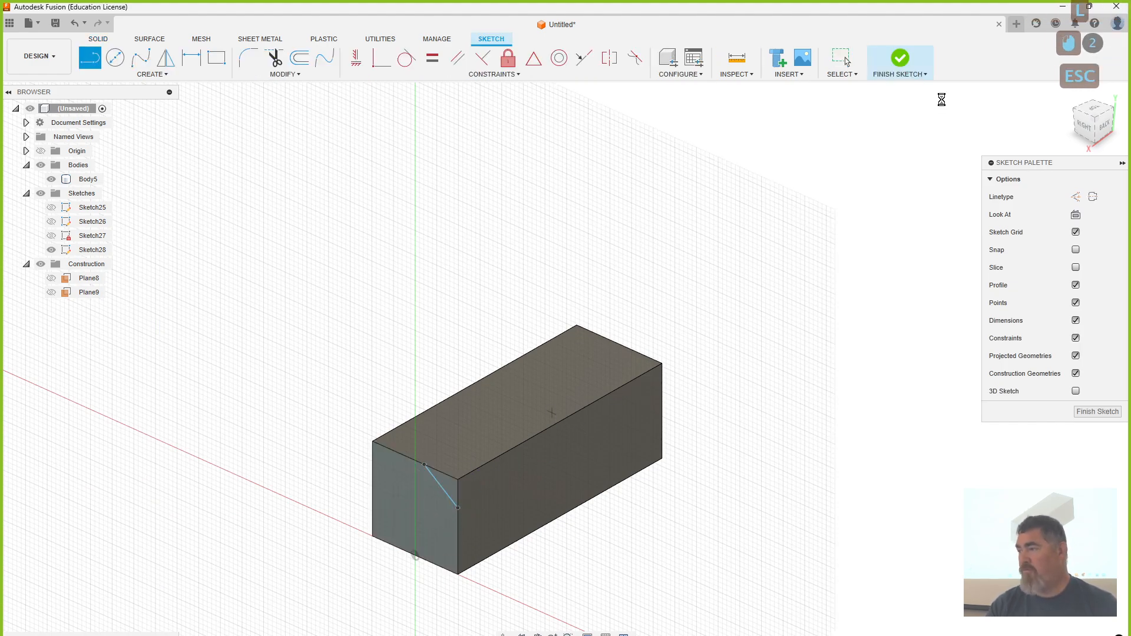
click(901, 59)
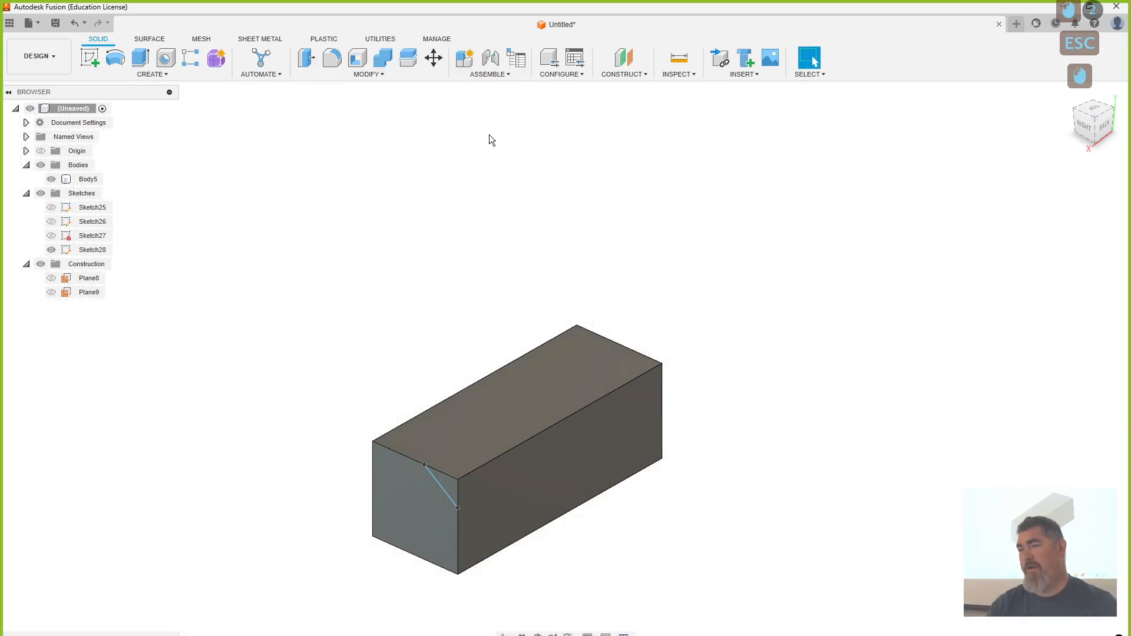
click(150, 74)
click(103, 182)
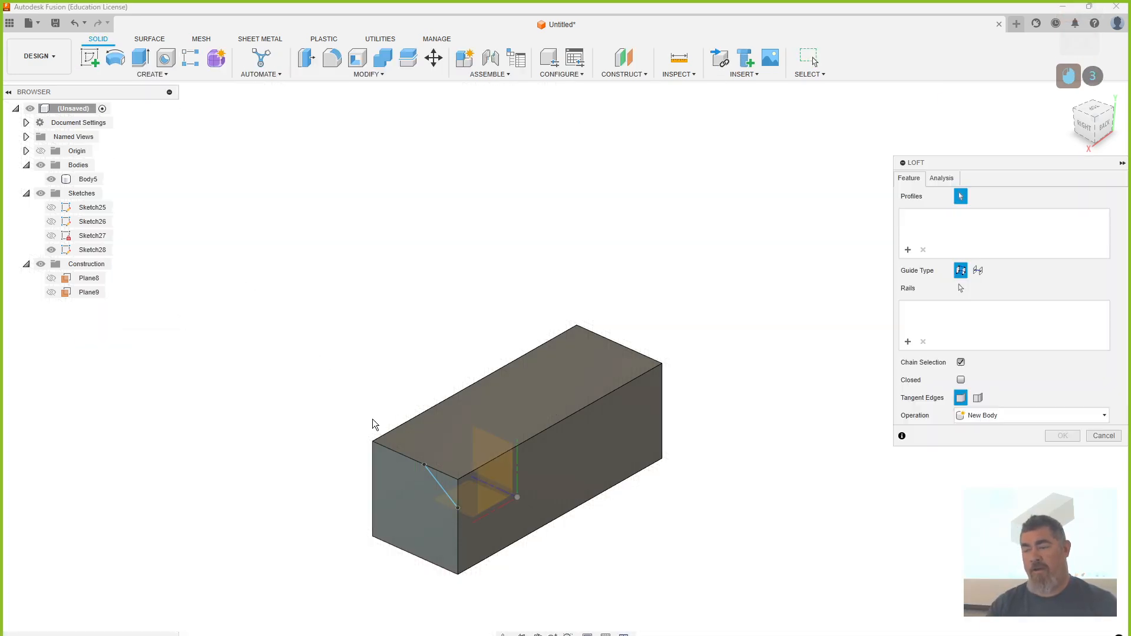
click(438, 480)
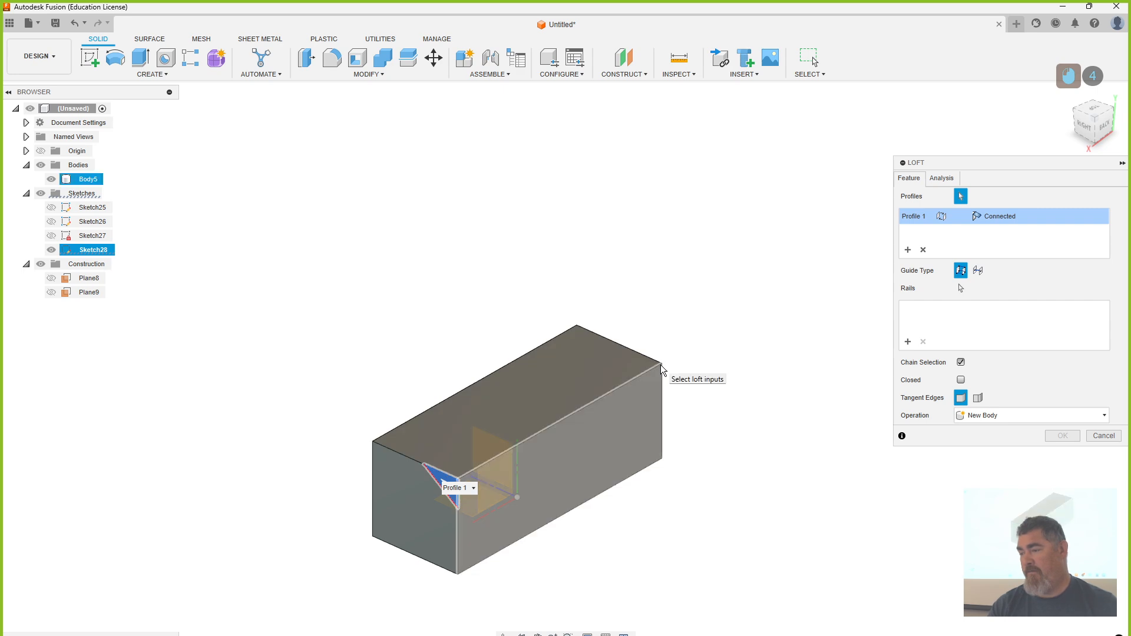
right_click(773, 294)
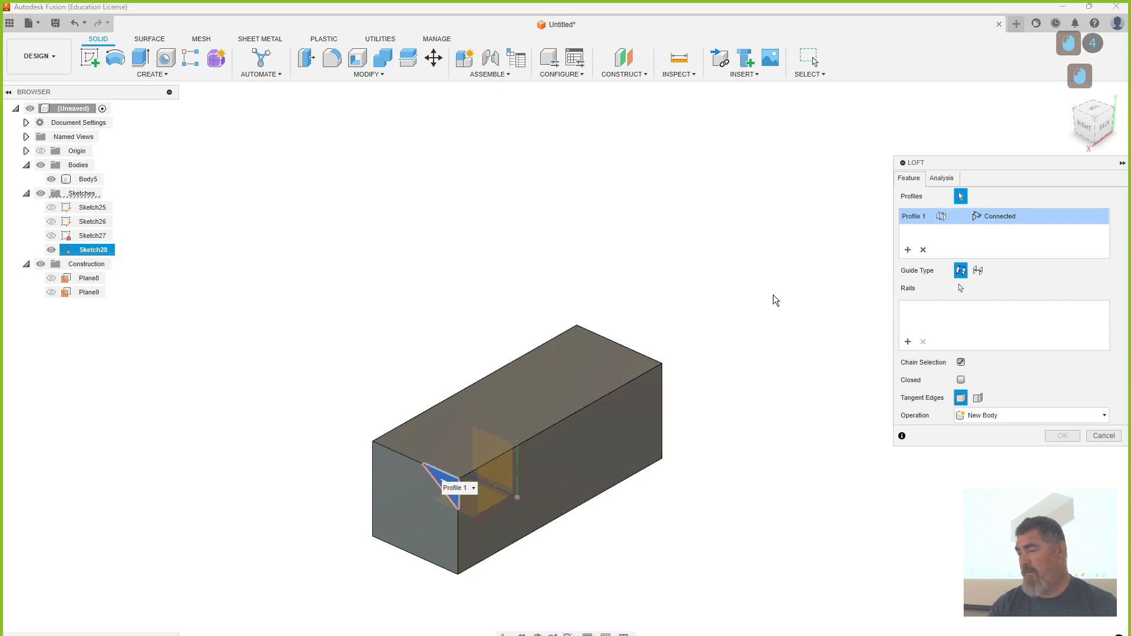
click(663, 363)
scroll(662, 366, up, 6)
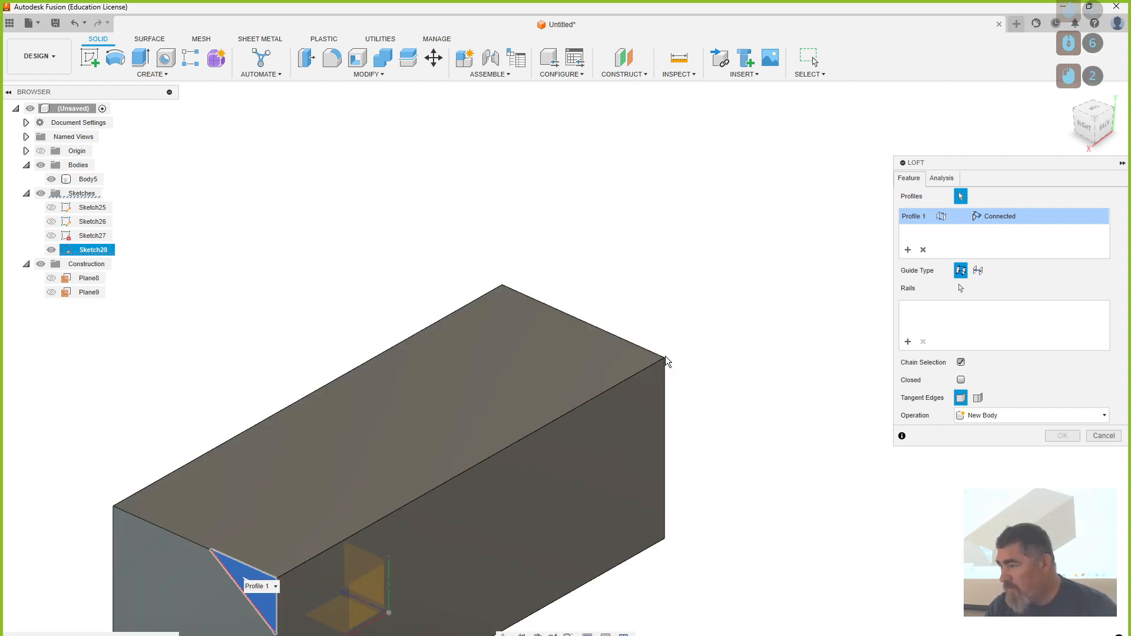
key(Escape)
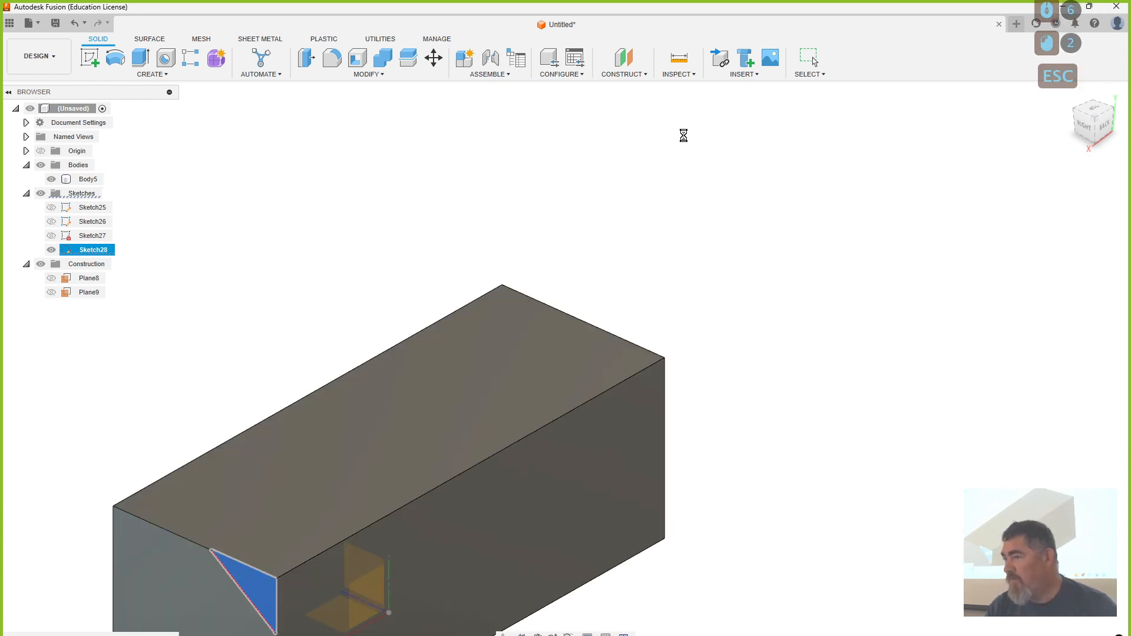
Step: Create a construction point at the block's upper vertex at the far end of the edge next to the triangle
click(613, 75)
click(641, 261)
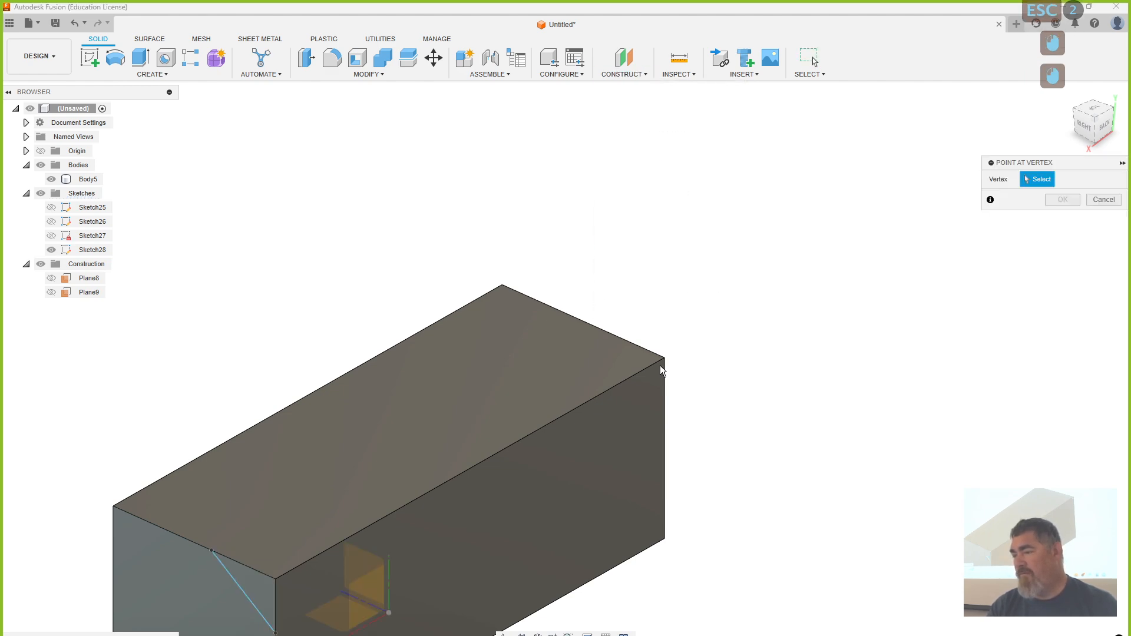
click(664, 359)
click(1024, 175)
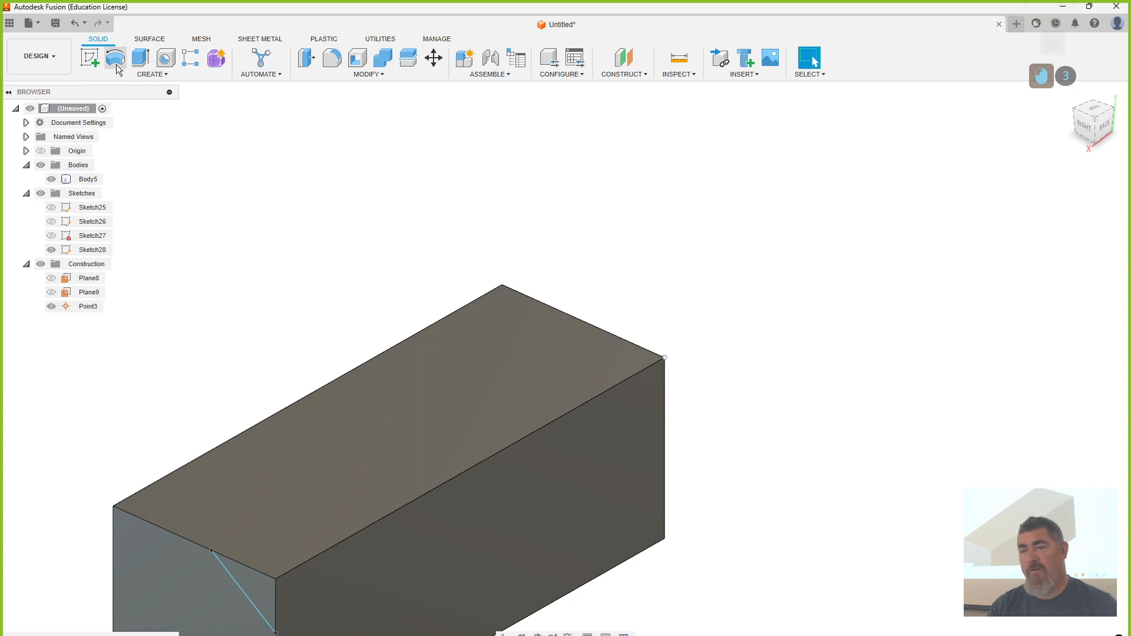
Step: Cut the block with a loft from the corner triangle on the end face to the construction point at the far vertex
click(152, 74)
click(96, 171)
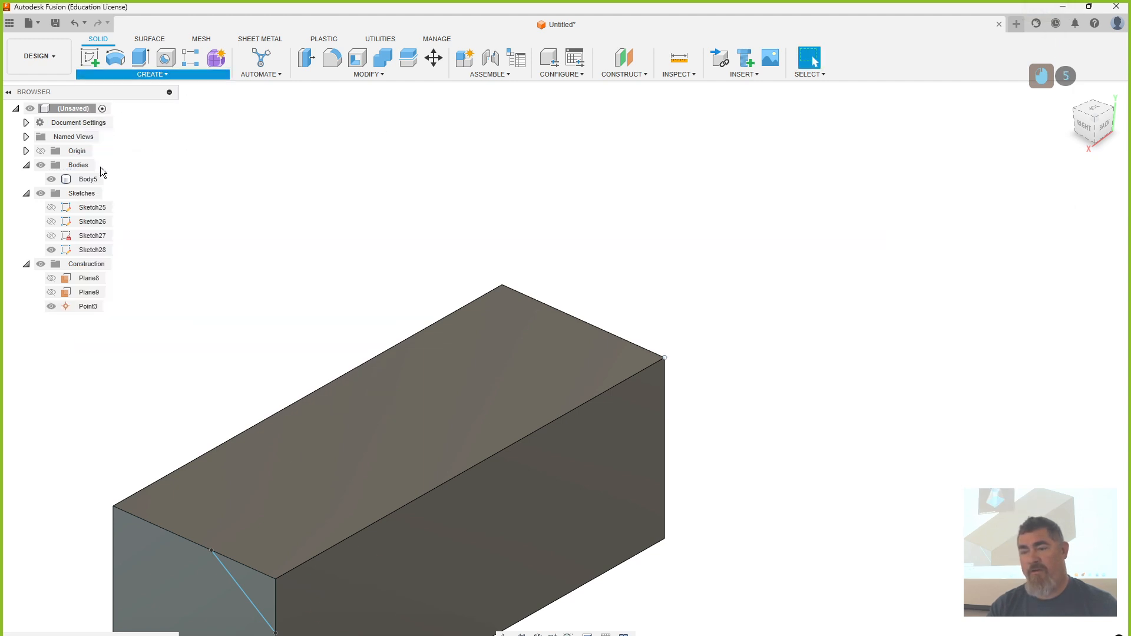
click(271, 592)
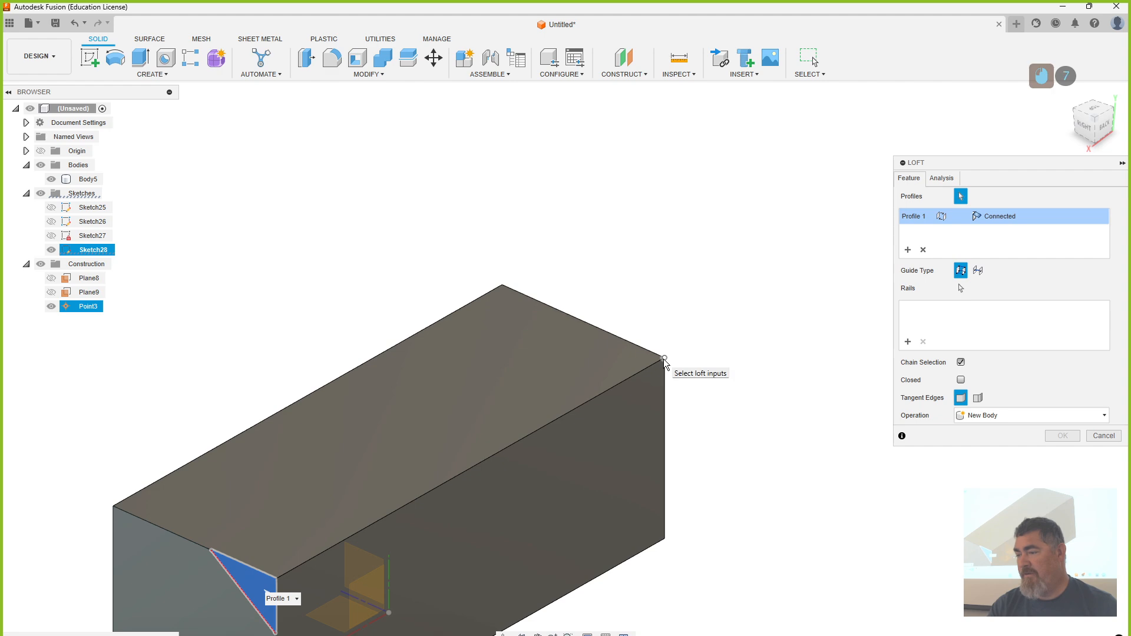
click(664, 359)
click(1064, 455)
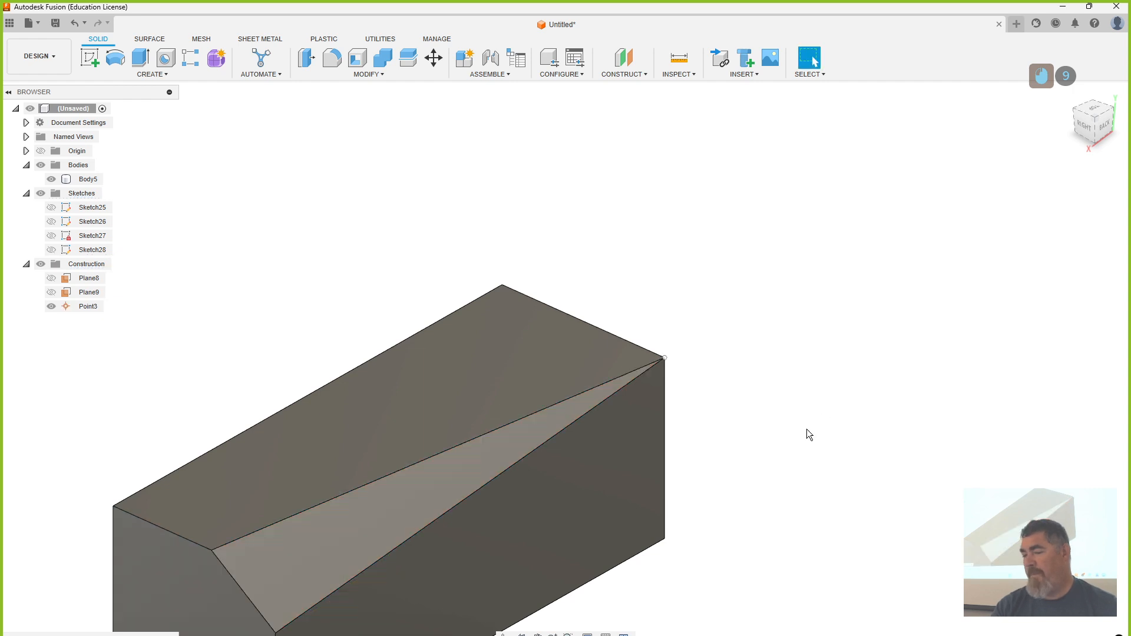
middle_drag(841, 408, 940, 301)
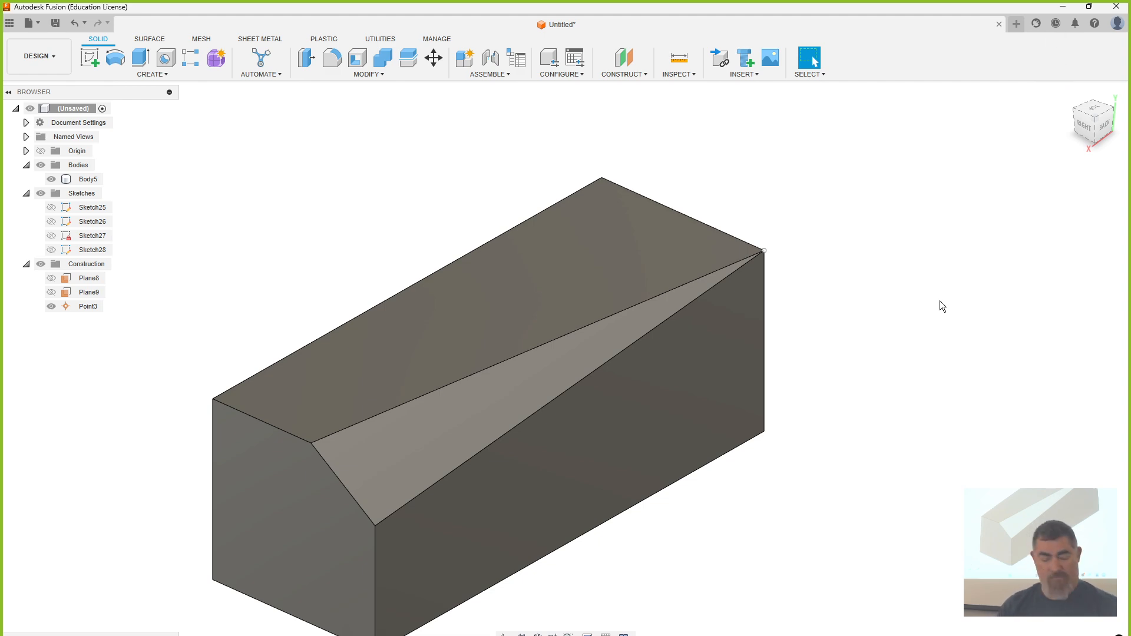
Step: Undo the loft cut and the construction point at the vertex
key(ctrl+z)
key(ctrl+z)
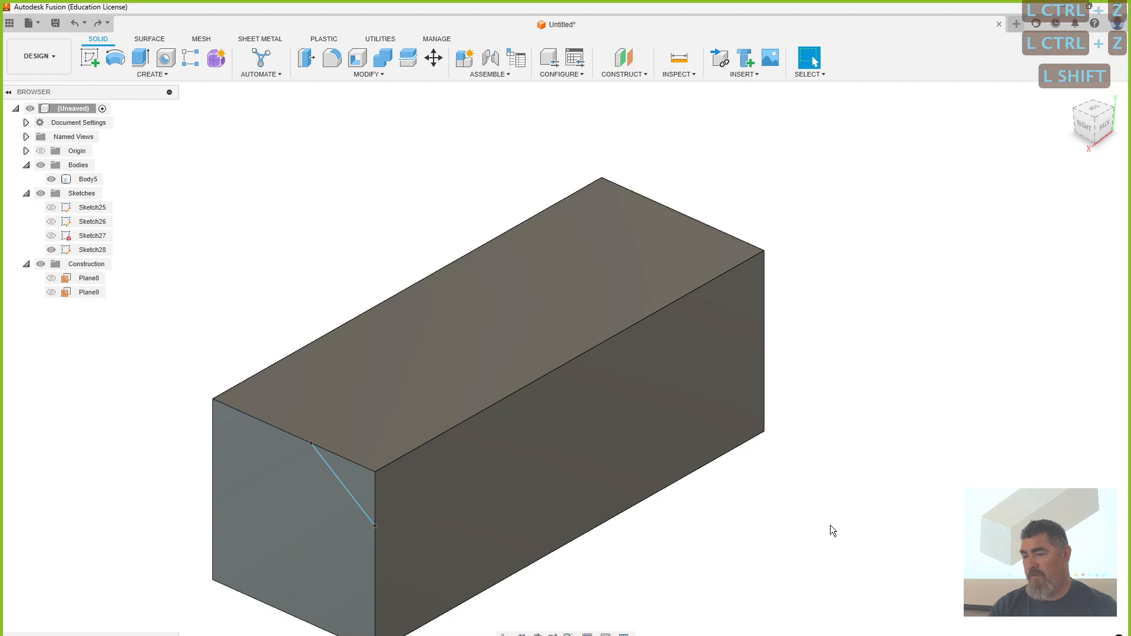
Step: Sketch a diagonal line on the opposite end face, from its upper edge down to the vertical edge beside the same long side
shift+middle_drag(829, 525, 728, 516)
click(90, 59)
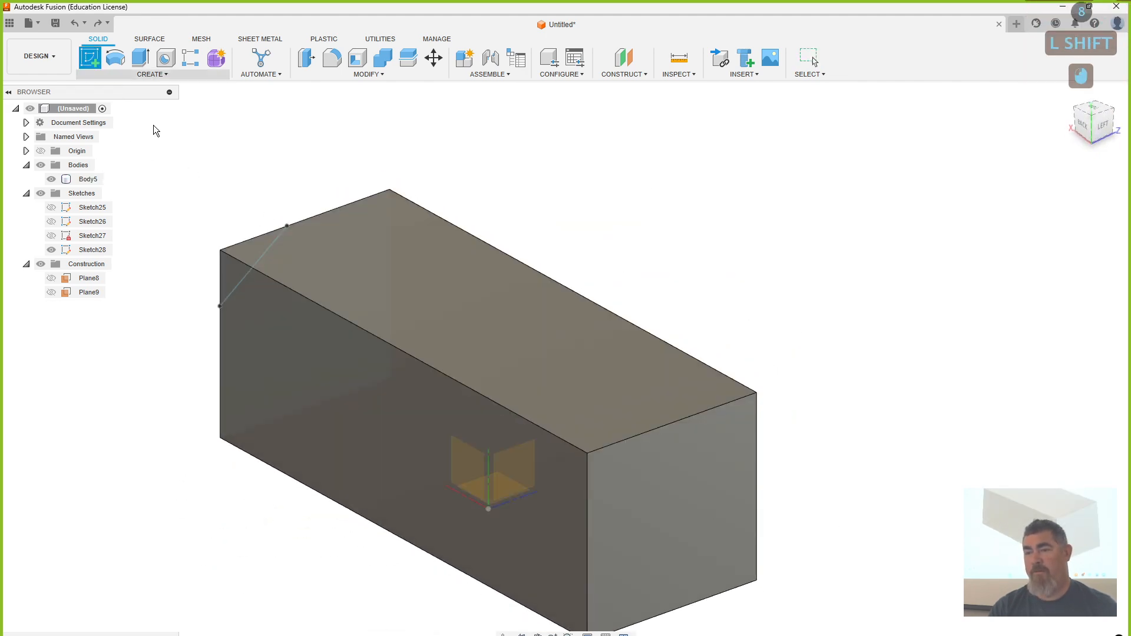
click(696, 531)
key(l)
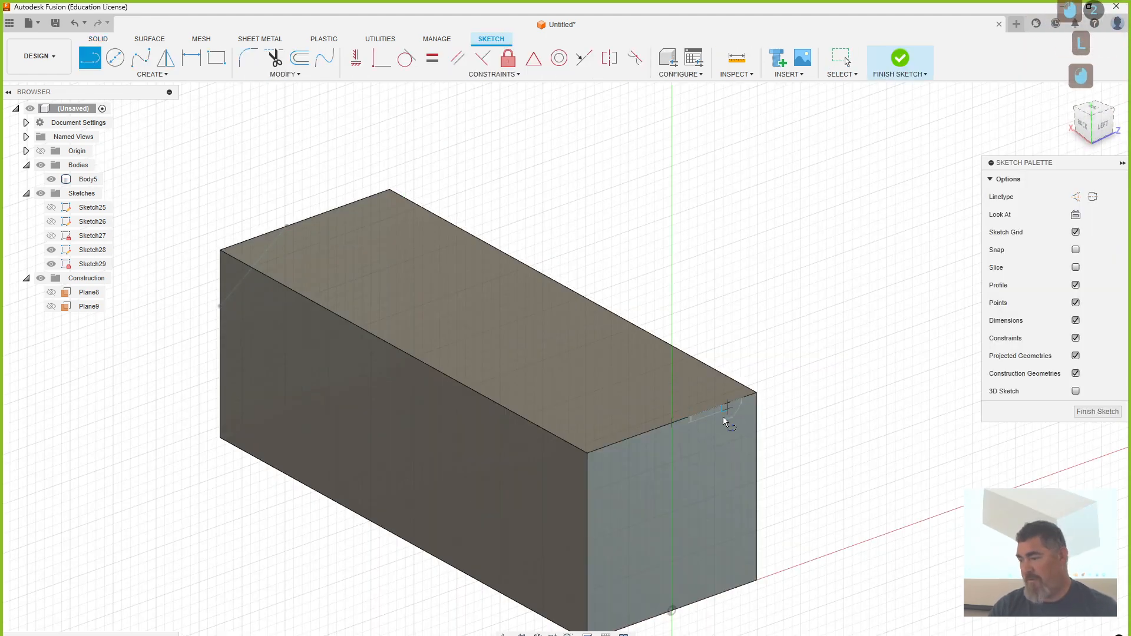
double_click(588, 616)
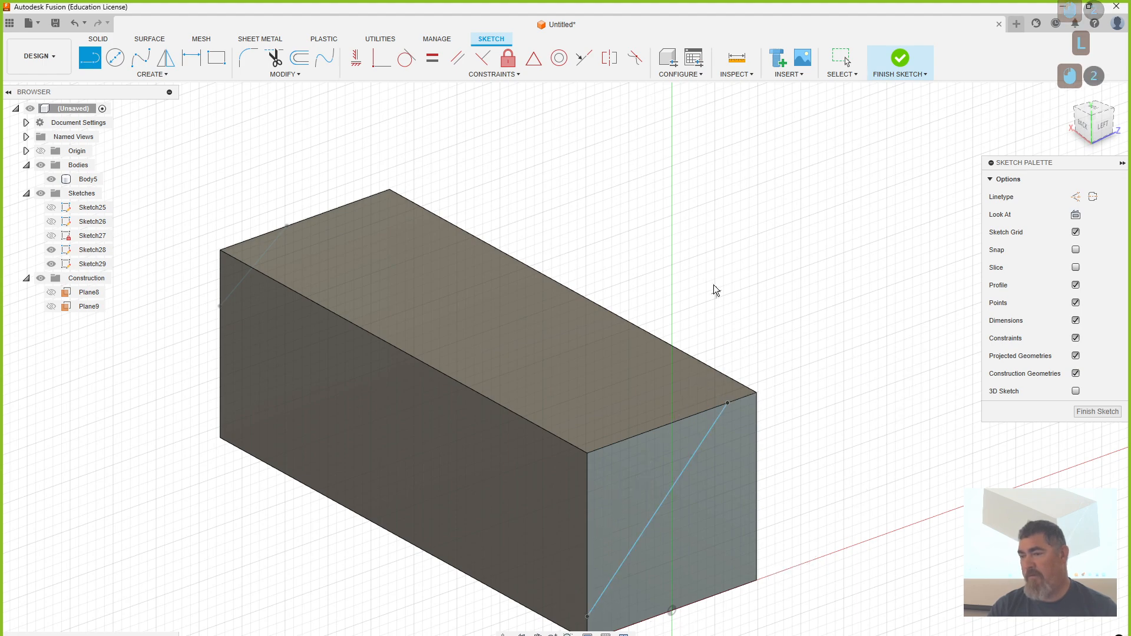
key(Escape)
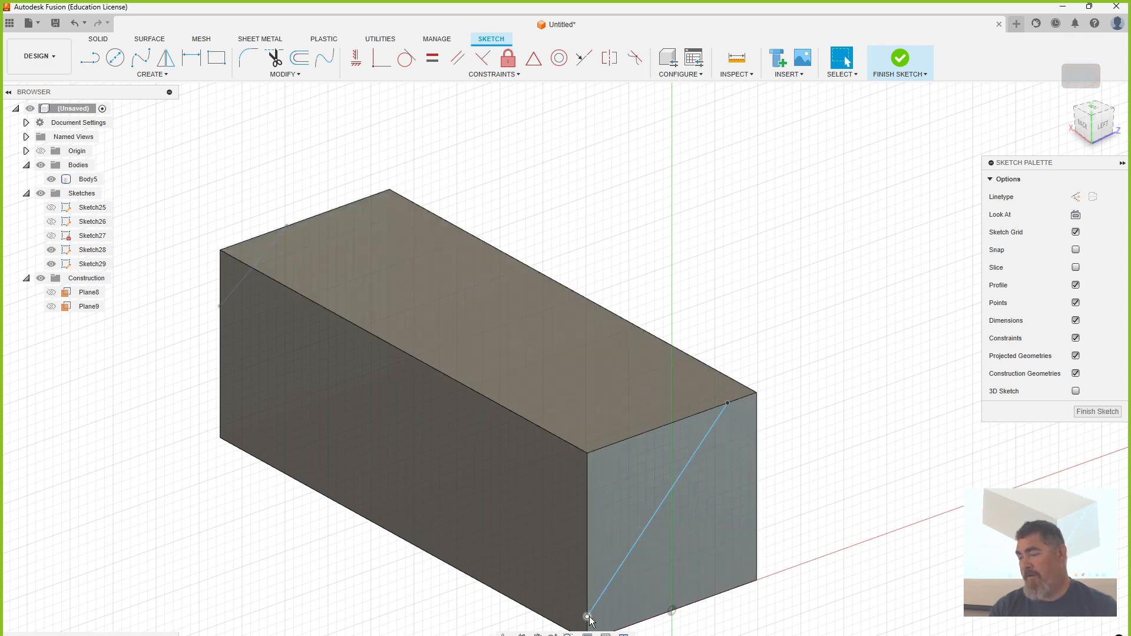
Step: Move the line's lower endpoint up the vertical edge and its upper endpoint closer to the far corner, and finish the sketch
drag(587, 616, 588, 572)
drag(728, 403, 740, 400)
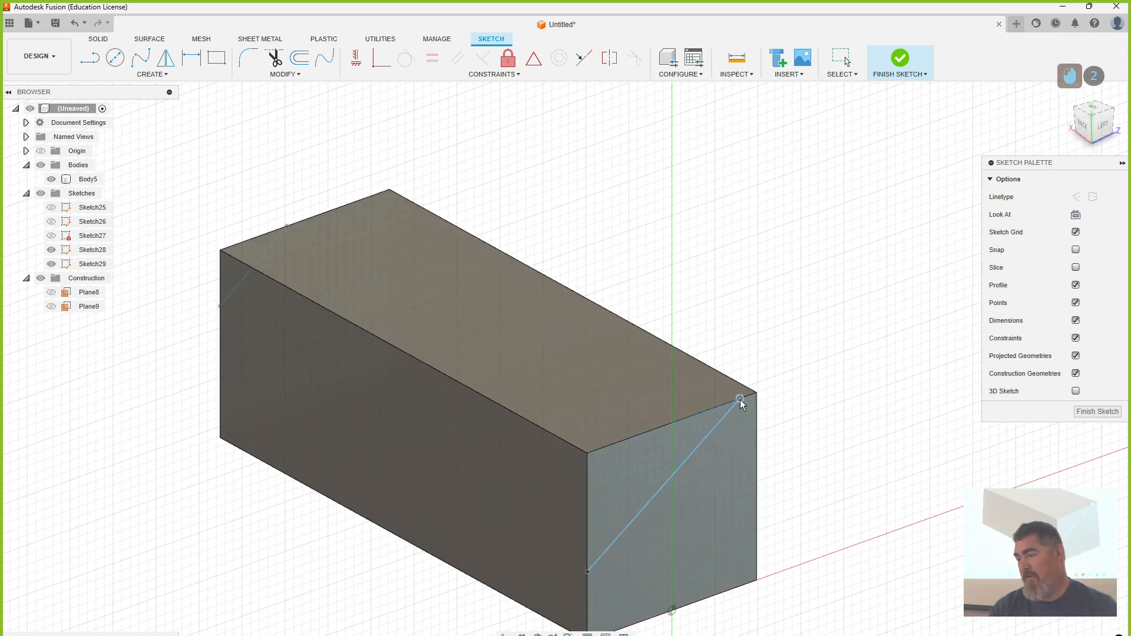
click(900, 59)
Step: Start a loft with the corner triangles on both end faces and set its operation to Cut
click(146, 72)
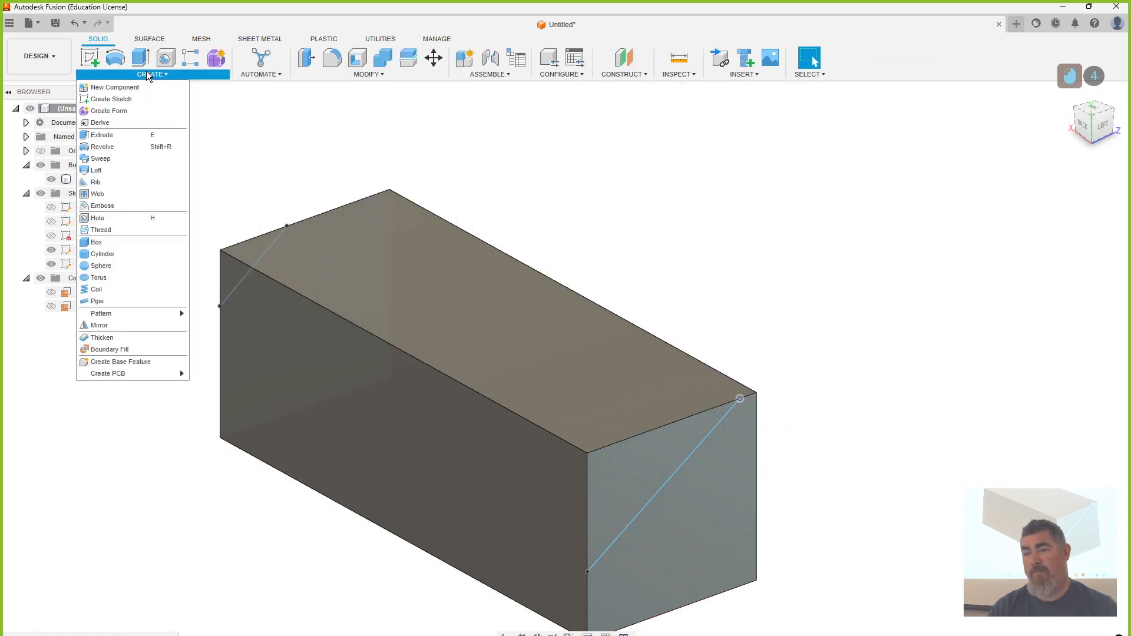
click(96, 170)
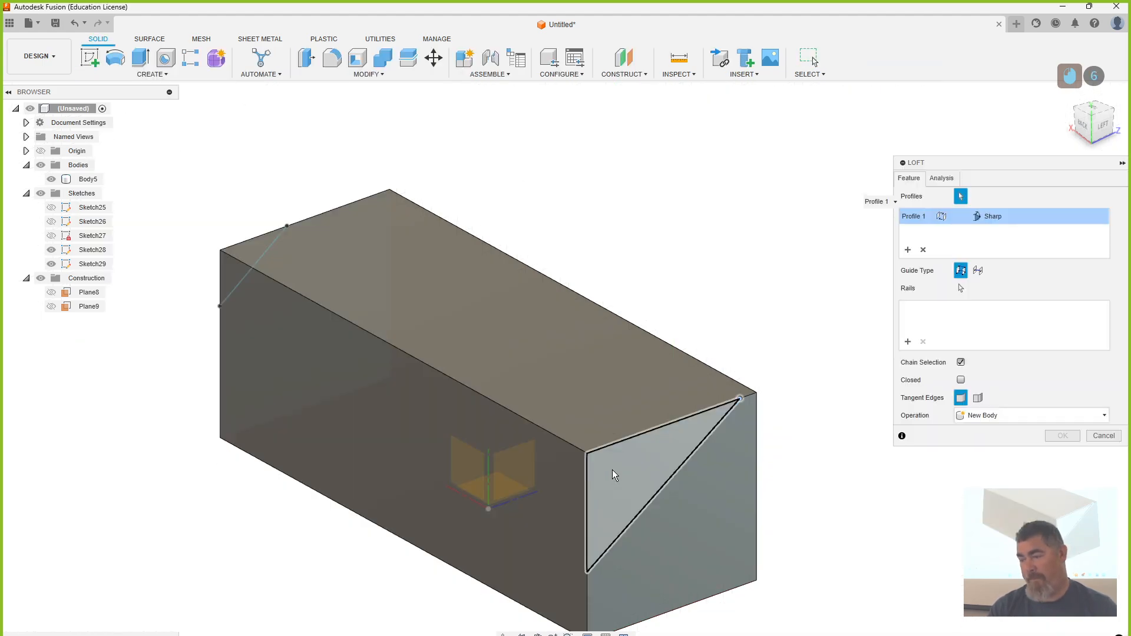
shift+click(613, 469)
shift+middle_drag(520, 478, 644, 474)
shift+click(447, 439)
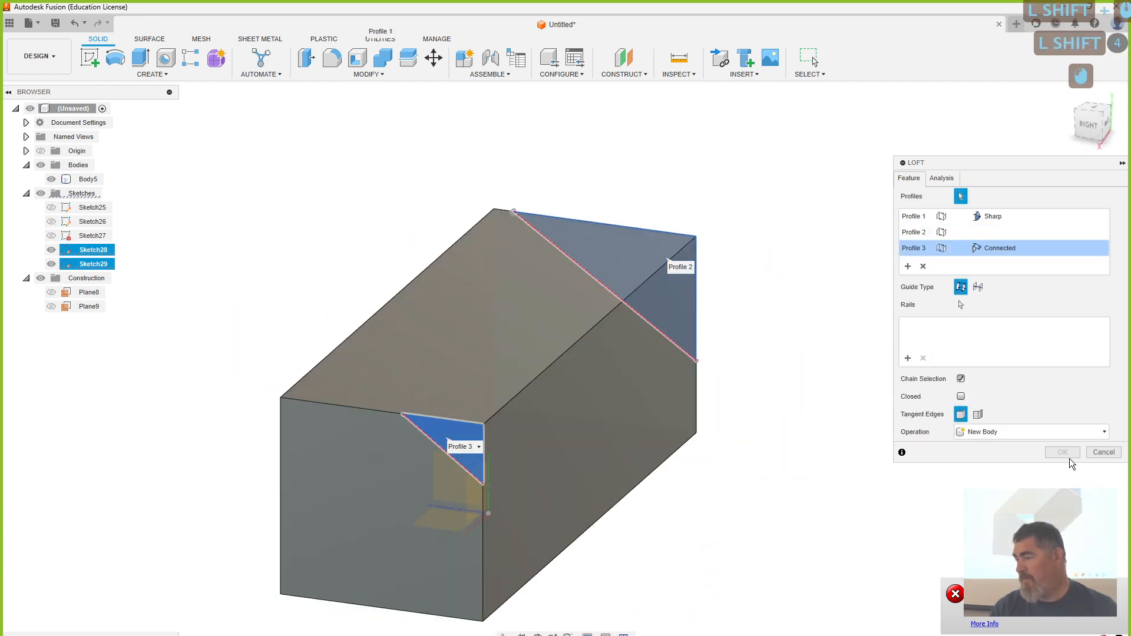
click(1051, 433)
click(999, 459)
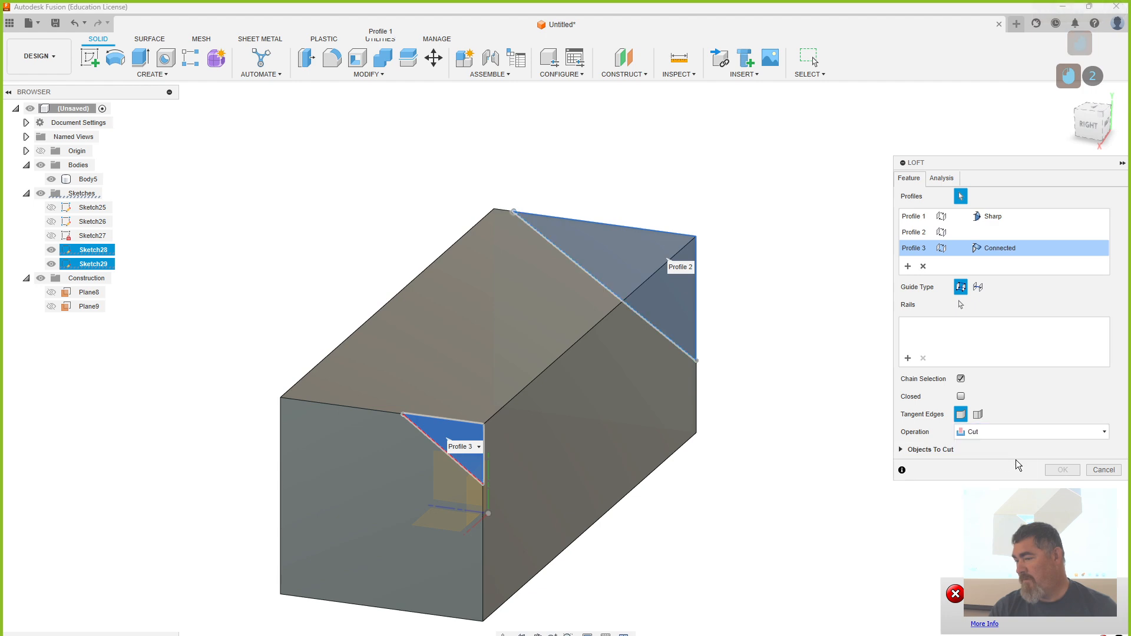
click(1067, 469)
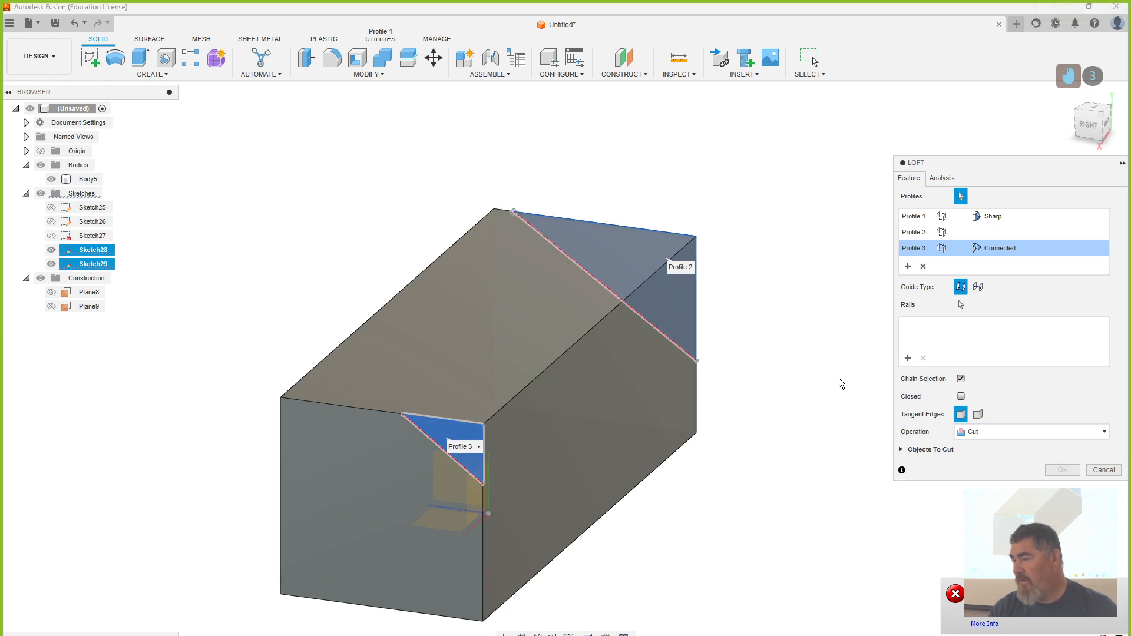
Step: Remove the wrongly picked loft profiles, reselect the corner triangles on both end faces, and complete the cut
click(921, 267)
click(923, 251)
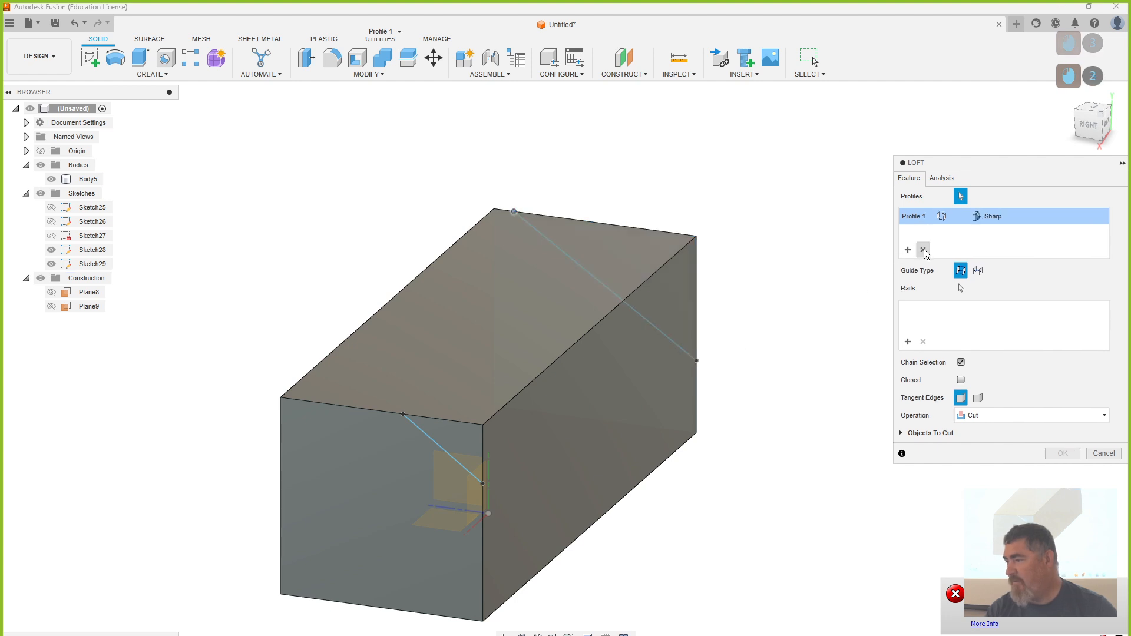
shift+middle_drag(728, 506, 713, 419)
click(713, 420)
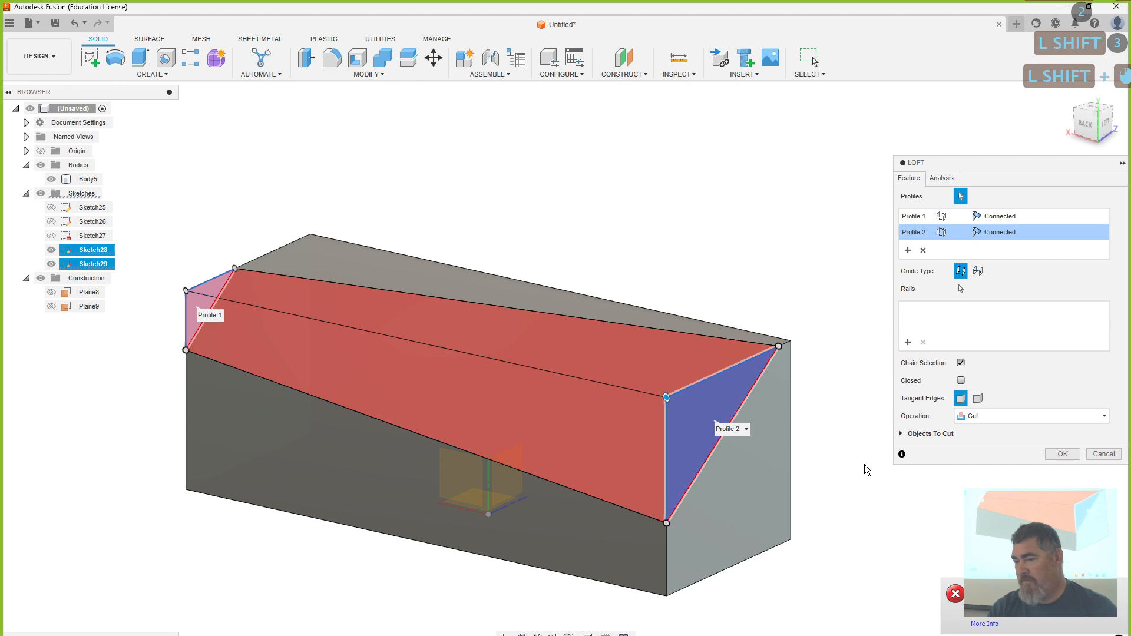
click(1063, 455)
mouse_move(1061, 463)
shift+middle_down()
mouse_move(914, 472)
mouse_move(899, 454)
mouse_move(939, 476)
shift+middle_up()
click(466, 381)
click(247, 197)
click(90, 58)
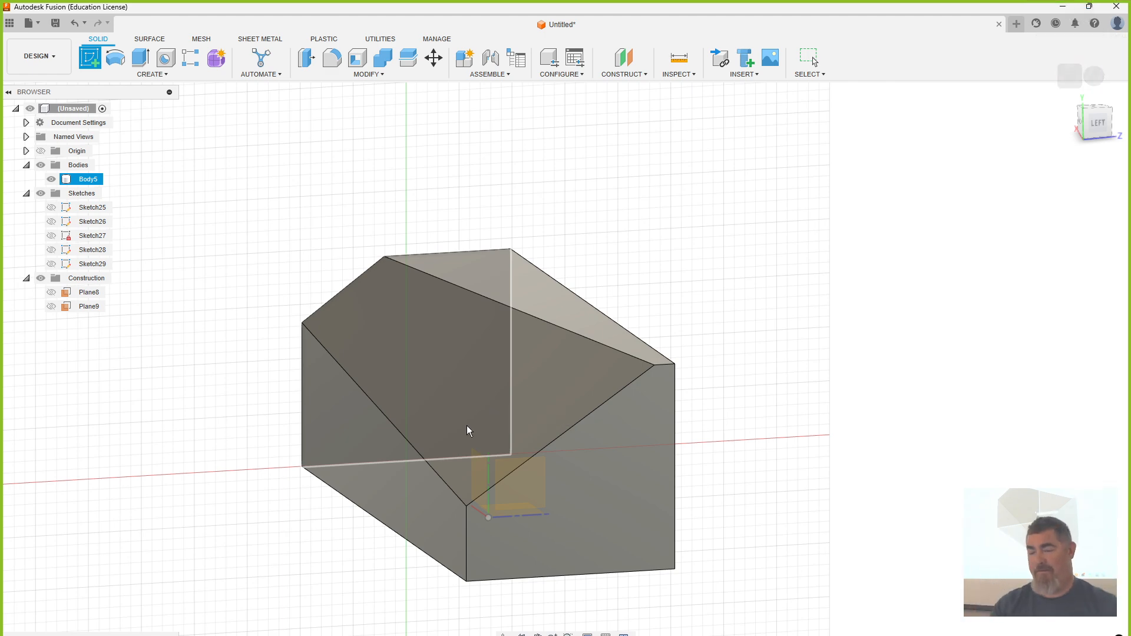
key(Escape)
Step: Edit the first end-face sketch, moving the line's lower endpoint up close to the block's upper corner, and finish the sketch
double_click(176, 635)
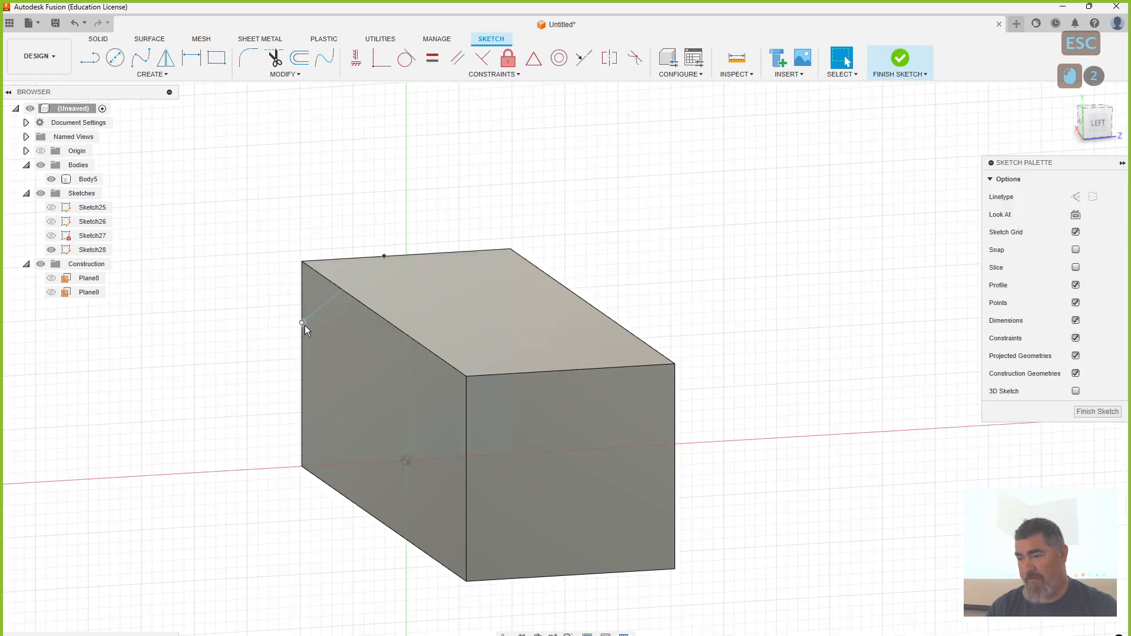
drag(302, 323, 302, 283)
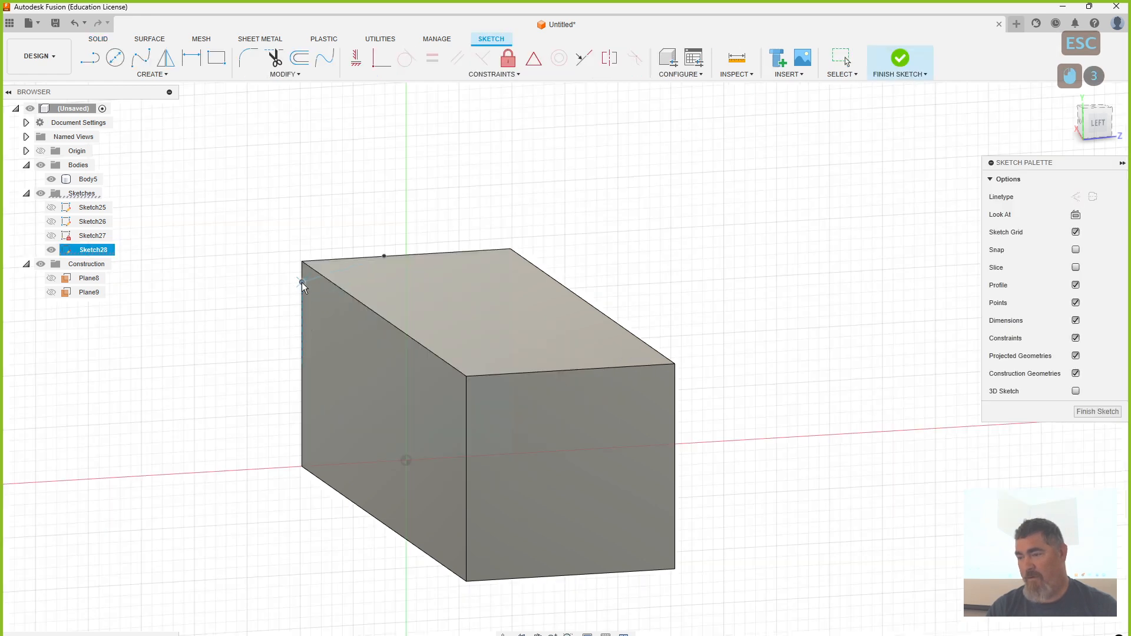
click(900, 58)
shift+middle_drag(298, 471, 203, 547)
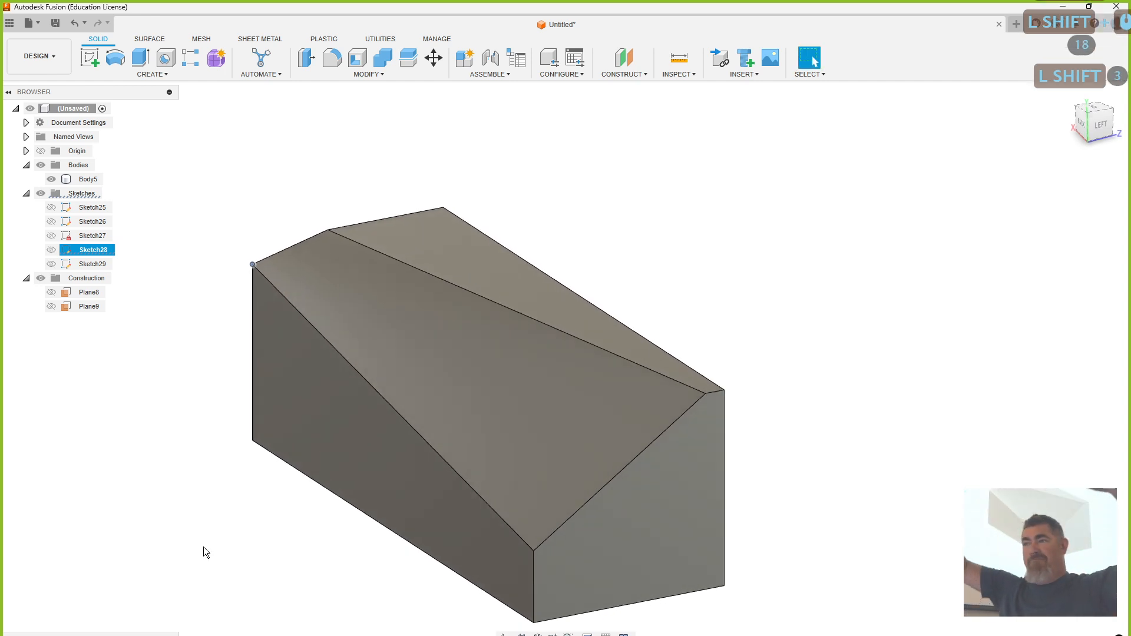
click(575, 531)
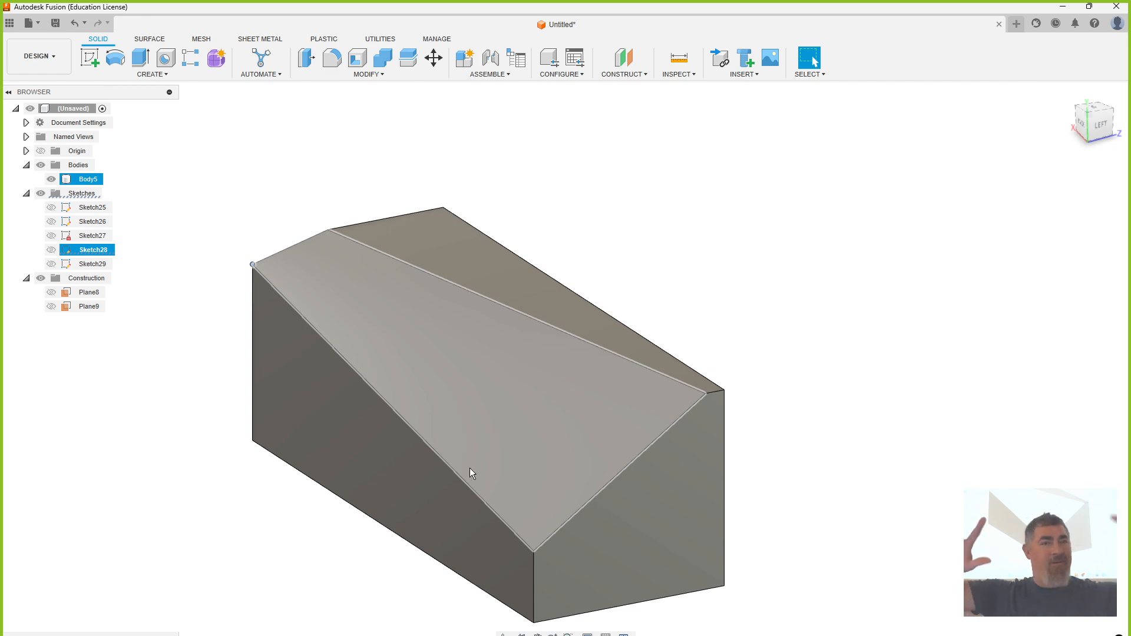
key(Escape)
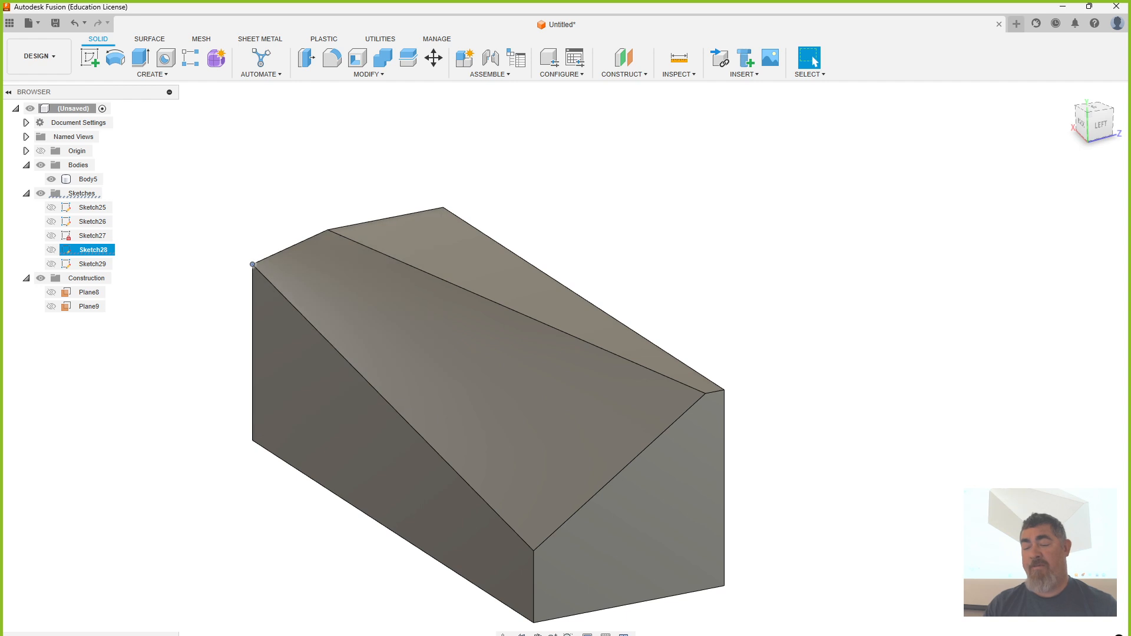
Step: Edit the second end-face sketch, show the first diagonal line's sketch, and project that line onto the second end face
double_click(194, 635)
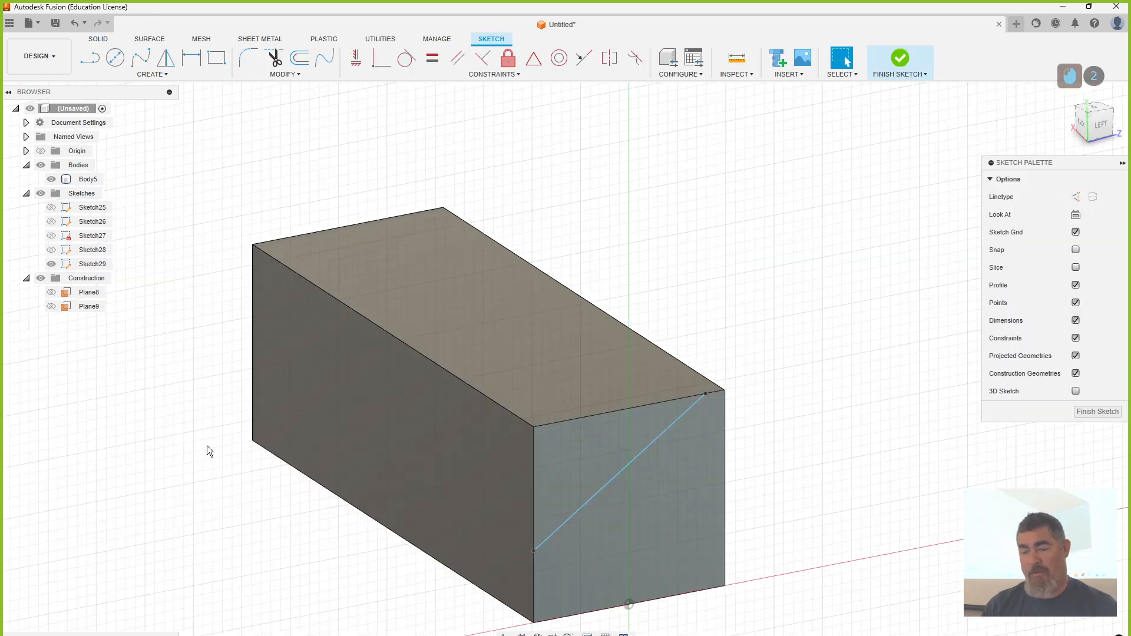
click(56, 254)
click(52, 250)
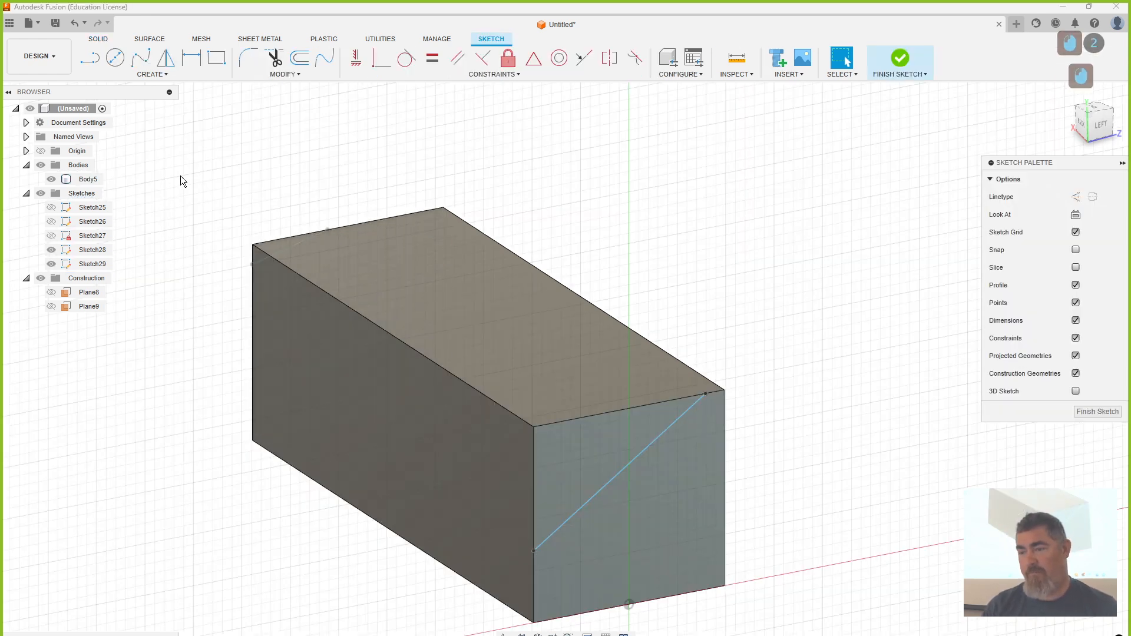
key(p)
click(285, 251)
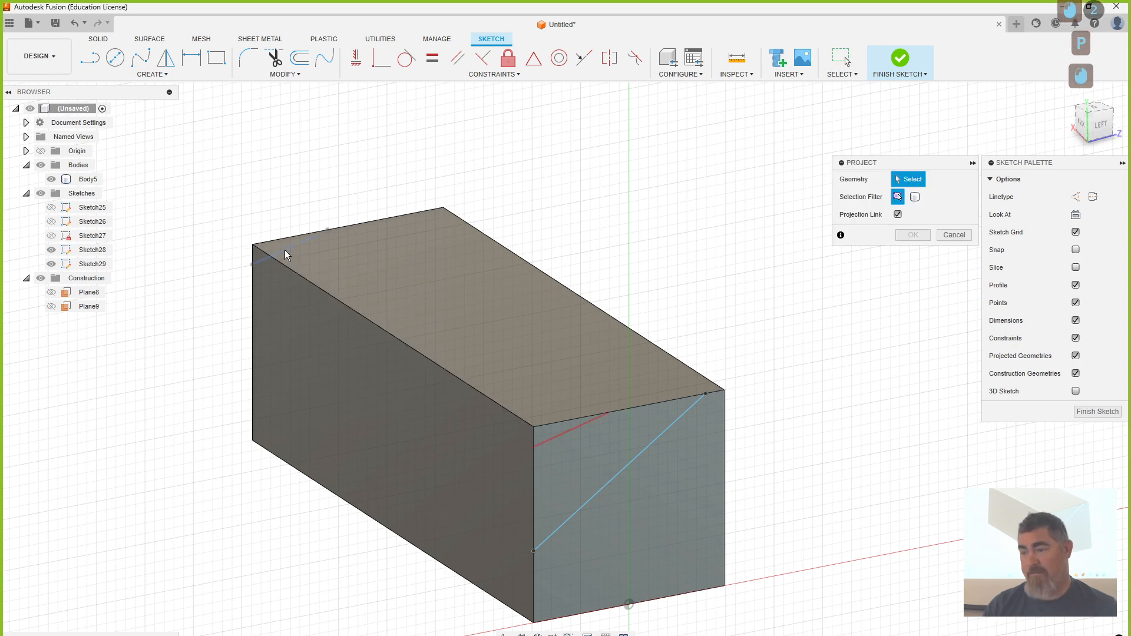
click(913, 235)
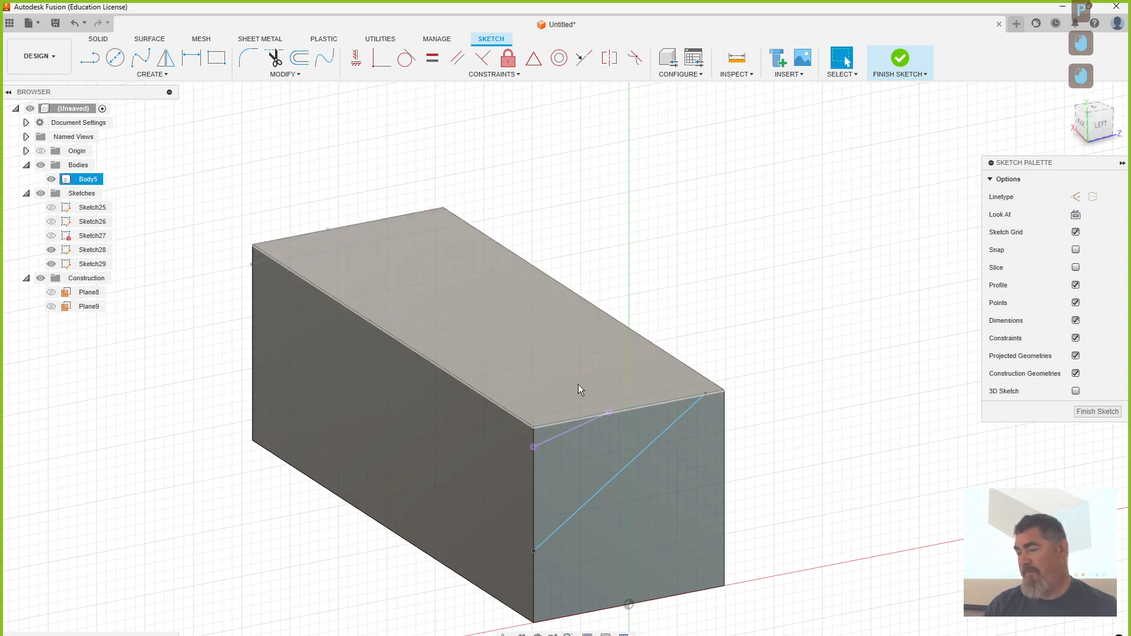
Step: Convert the projected line on the second end face to construction geometry
click(580, 426)
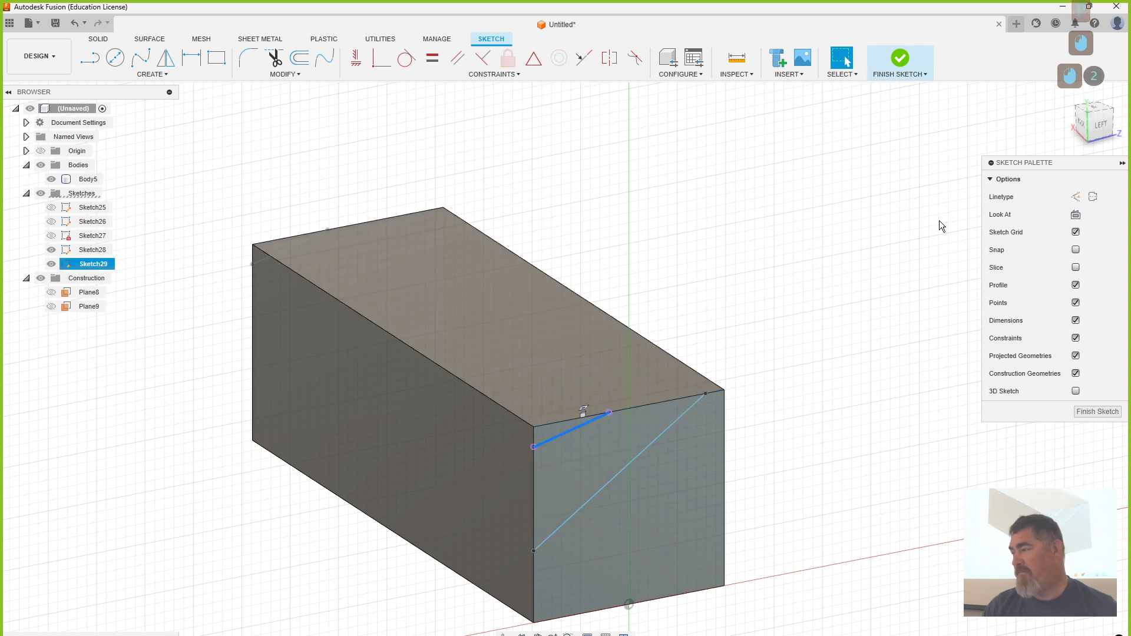
click(1076, 196)
click(743, 287)
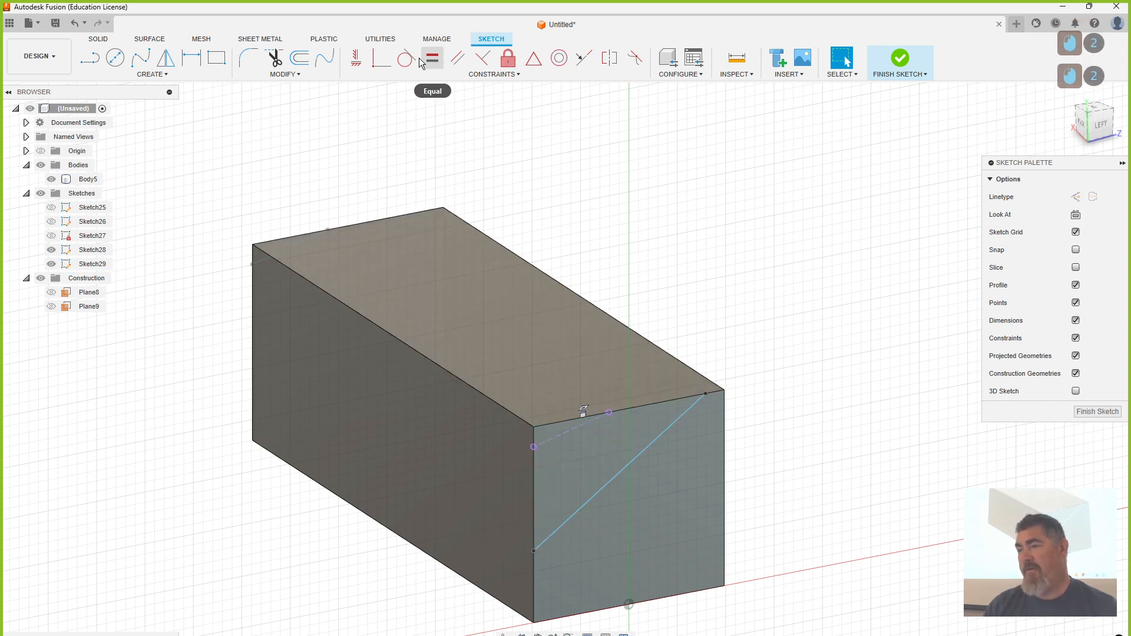
Step: Make the end-face diagonal parallel to the projected construction line, move its upper endpoint back within the block's upper edge, and finish the sketch
click(457, 58)
click(562, 434)
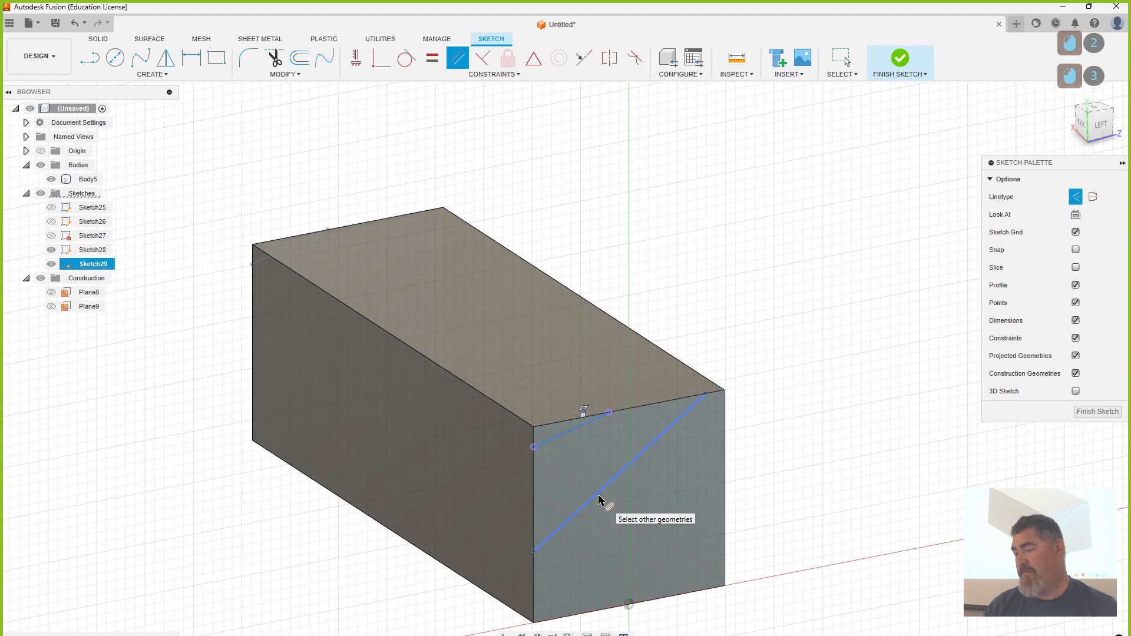
click(598, 499)
key(Escape)
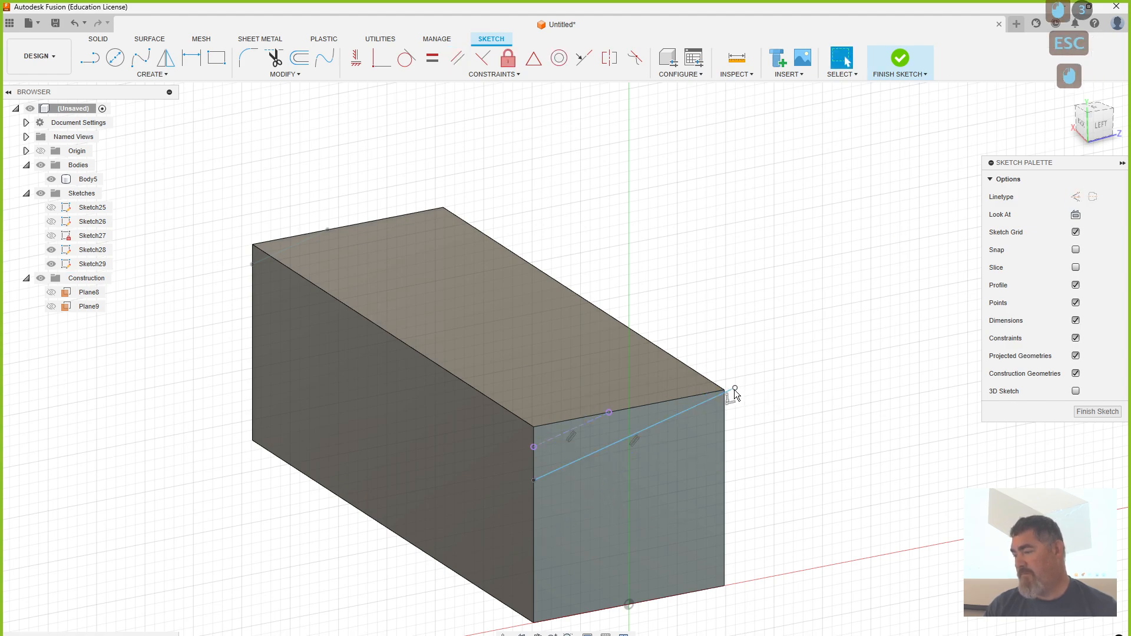
drag(734, 390, 707, 401)
click(900, 59)
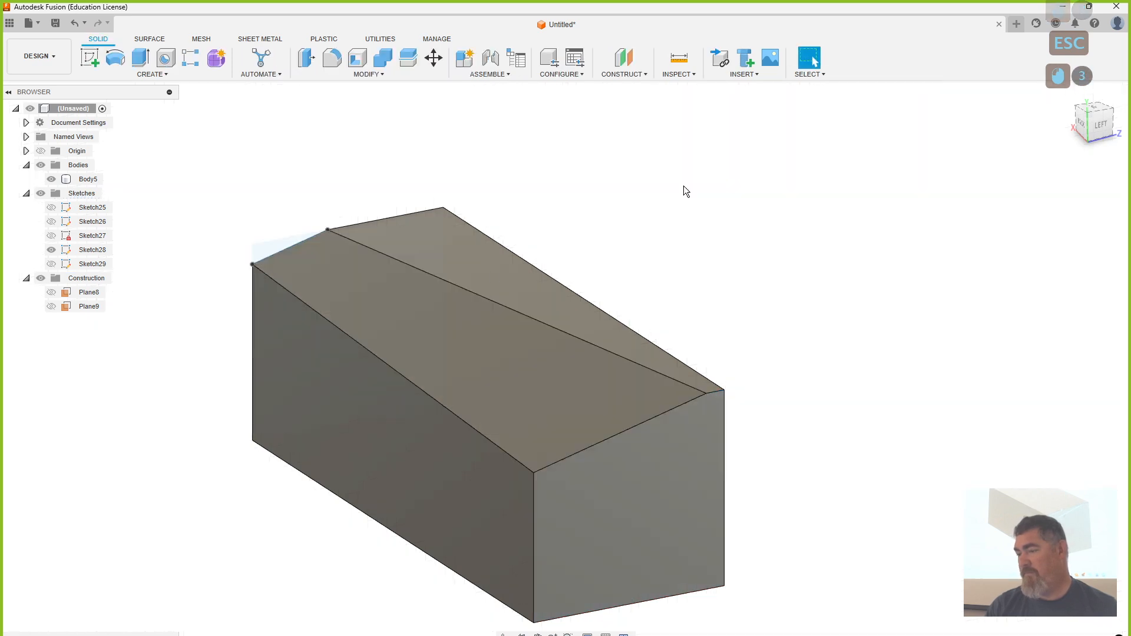
click(90, 57)
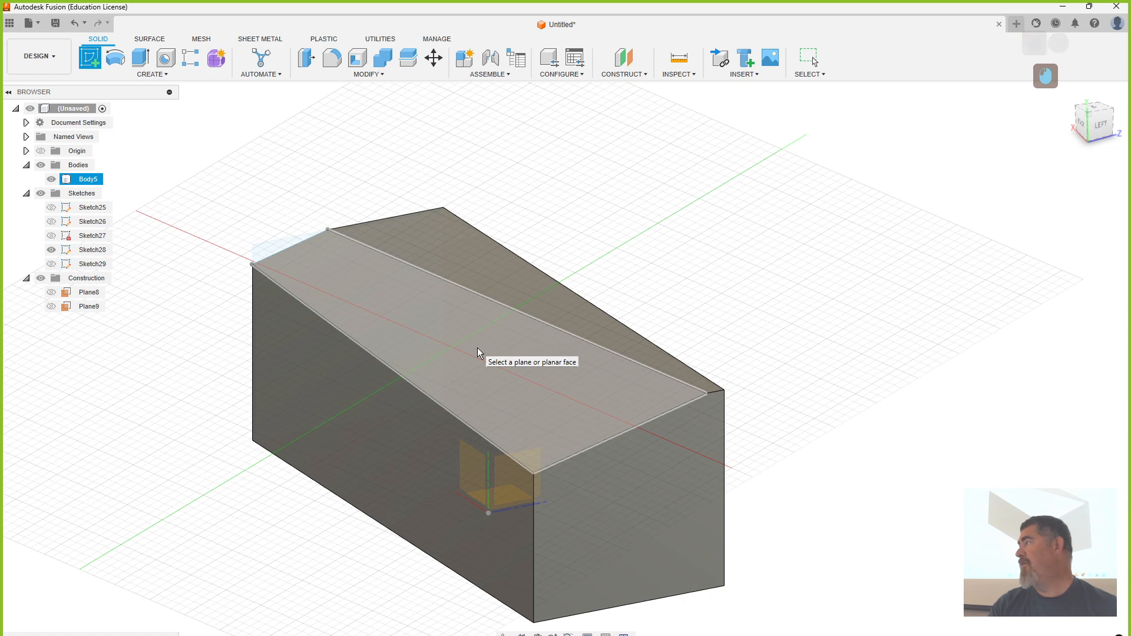
click(477, 353)
key(Escape)
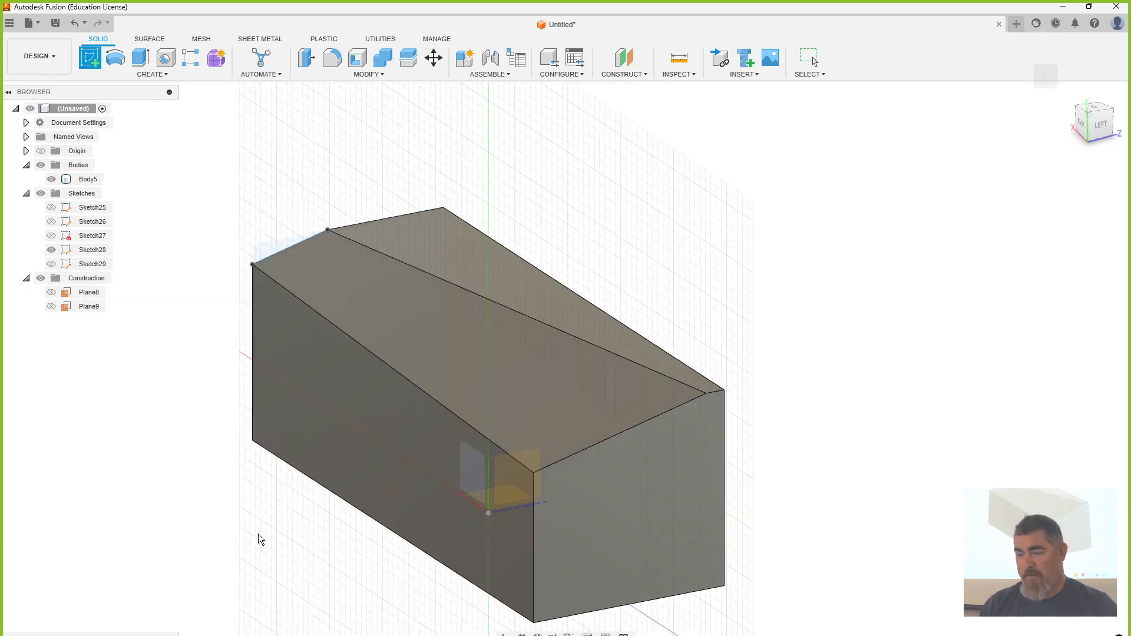
Step: Undo the end-face sketch edits, the lofted corner cut and both triangle sketches, back to the plain rectangular block
key(ctrl+z)
key(ctrl+z)
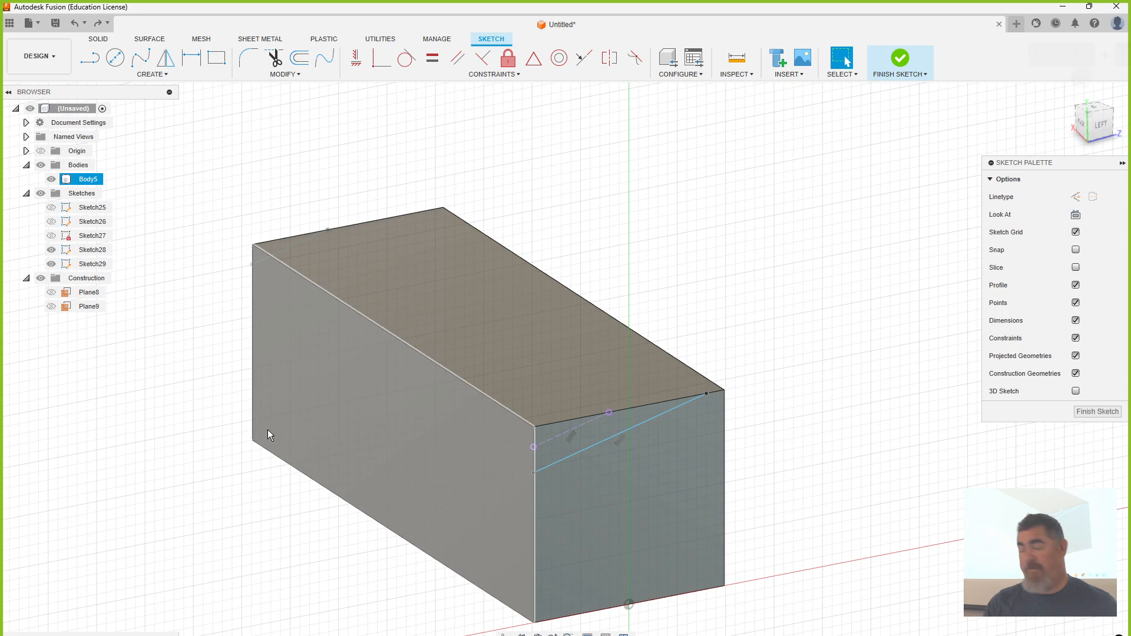
click(311, 507)
key(ctrl+z)
key(ctrl+z)
key(ctrl+z)
key(ctrl+z)
key(ctrl+z)
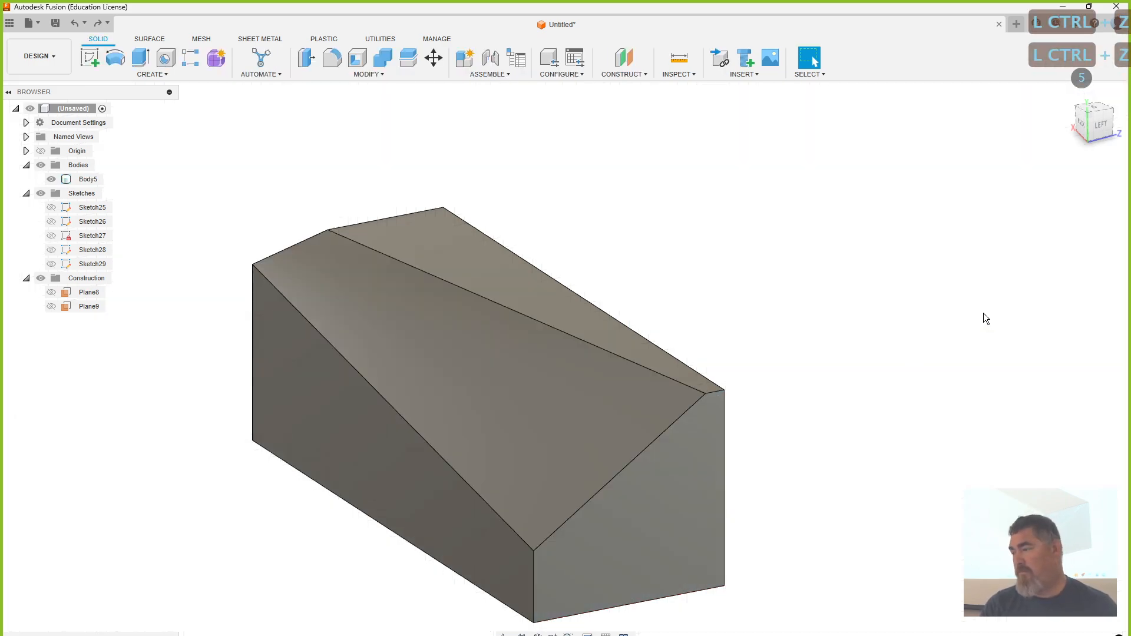
key(ctrl+z)
key(ctrl+z)
key(ctrl+z)
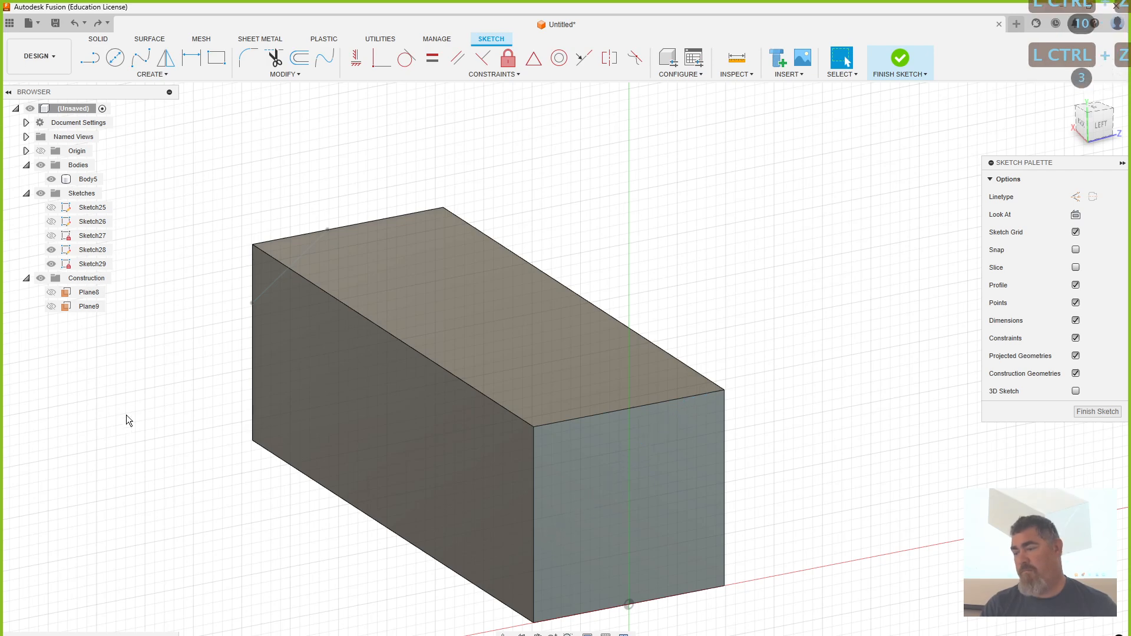
key(ctrl+z)
key(ctrl+z)
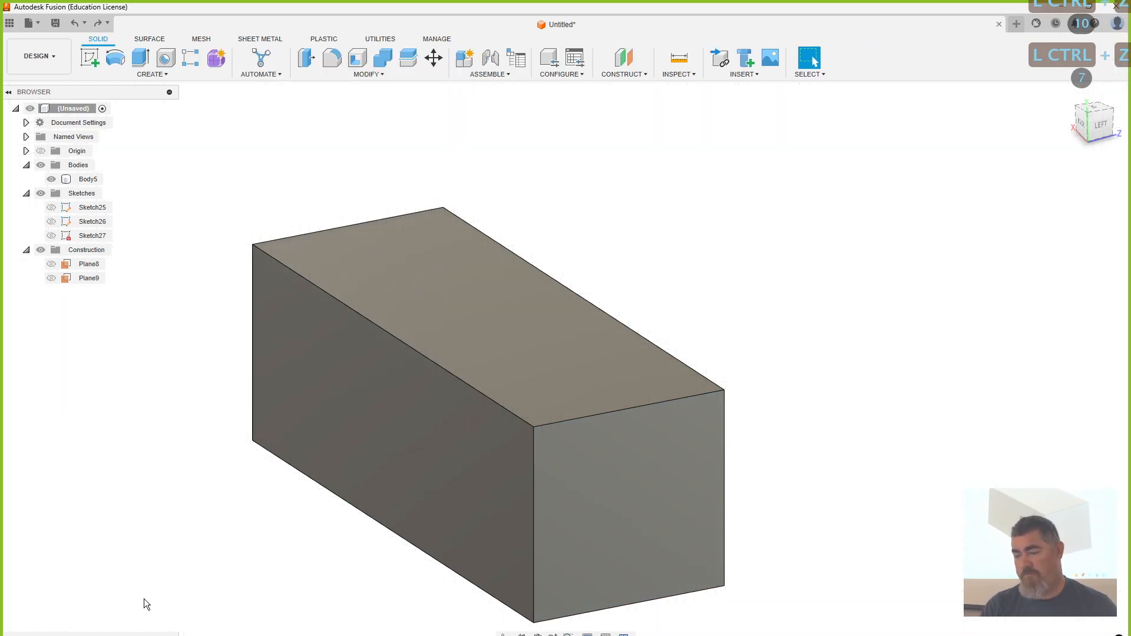
Step: Delete the block body together with its remaining sketches from the design history
click(149, 635)
shift+click(106, 635)
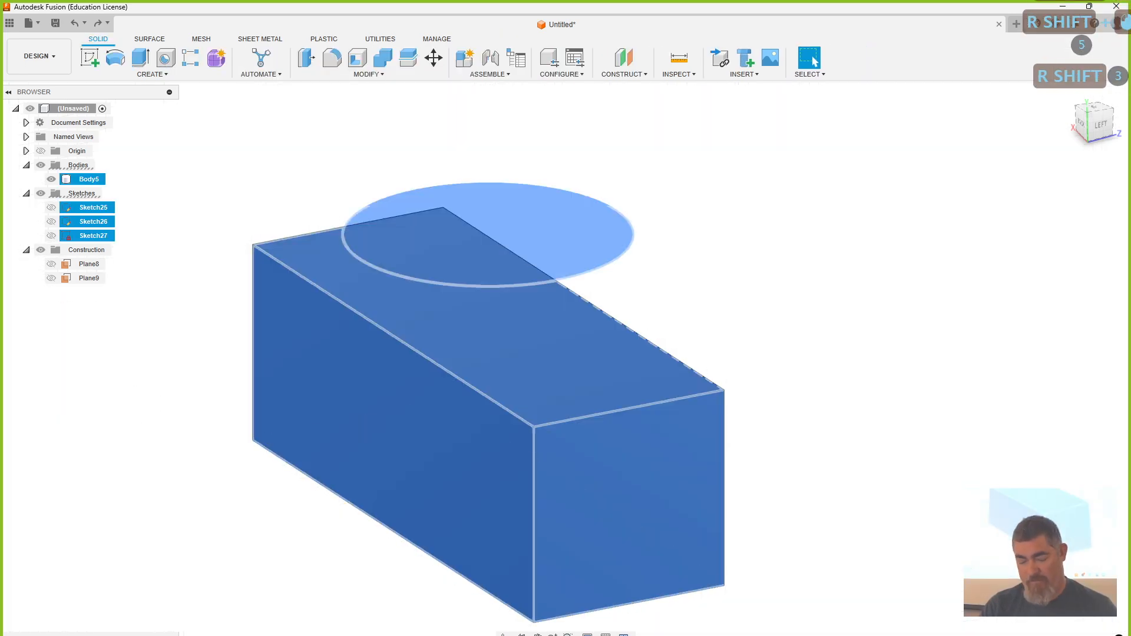
key(Delete)
Step: Delete both leftover offset construction planes, removing the dependent plane before the one it references
click(103, 635)
key(Delete)
click(105, 635)
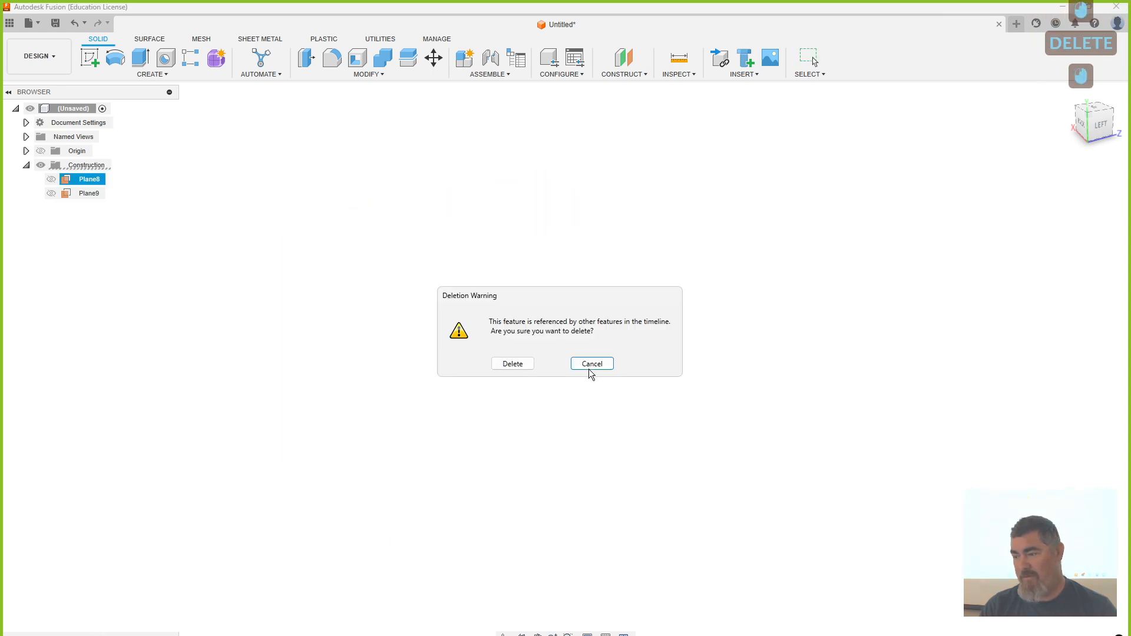
click(591, 366)
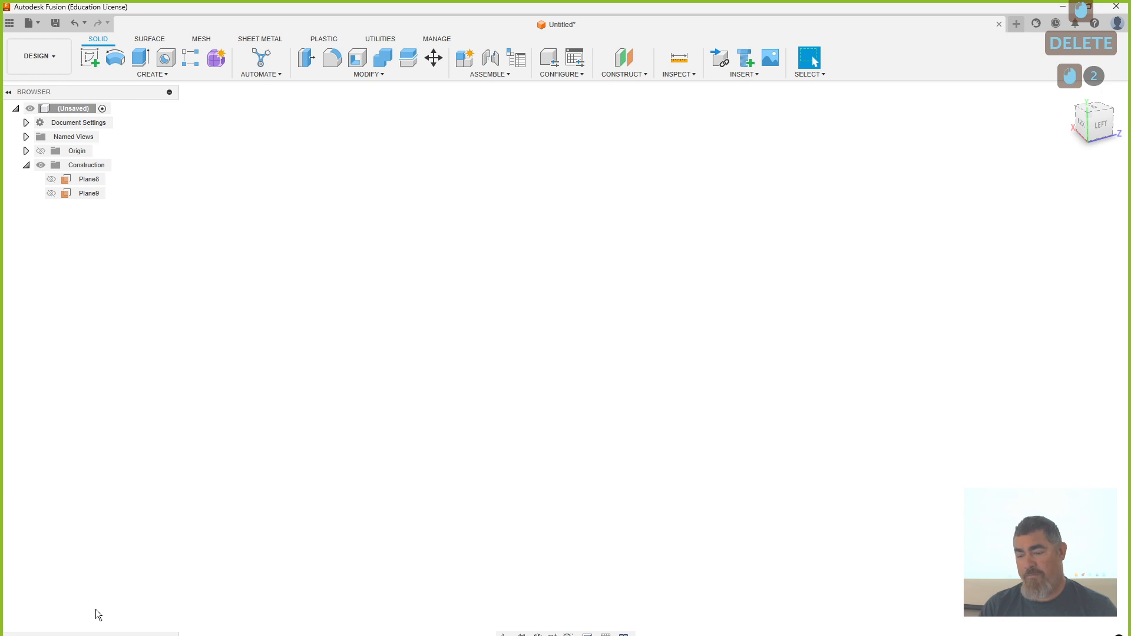
click(107, 635)
key(Delete)
click(104, 635)
key(Delete)
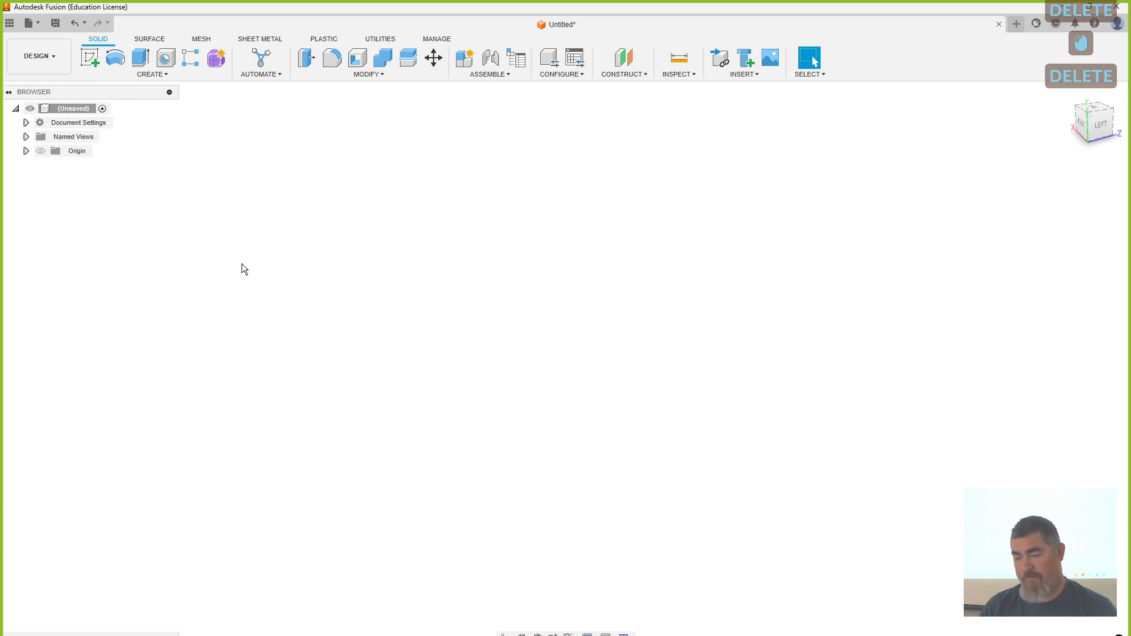
Step: Sketch a slim, steeply tilted three-point rectangle about 0.31 in wide across the origin on the vertical YZ origin plane, and finish the sketch
click(101, 57)
click(518, 469)
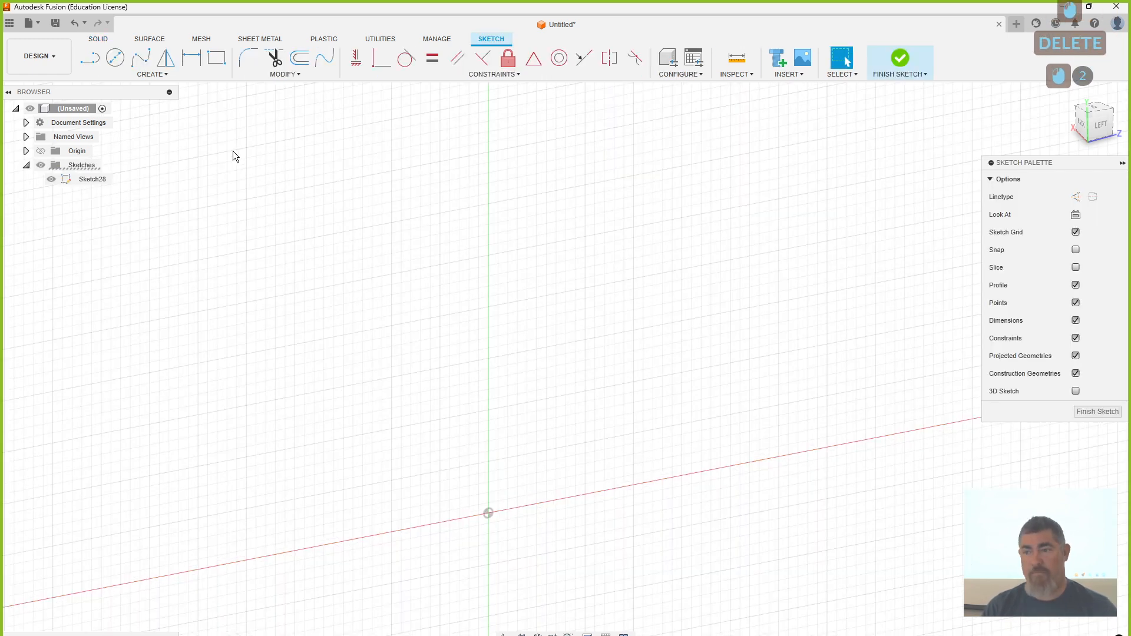
click(89, 59)
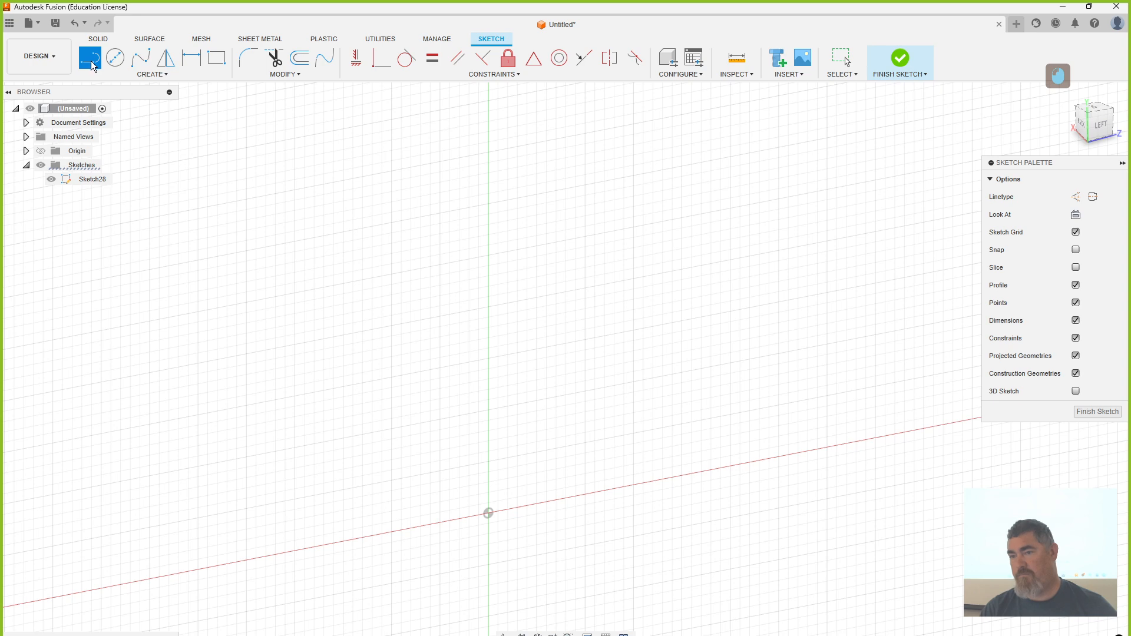
click(107, 76)
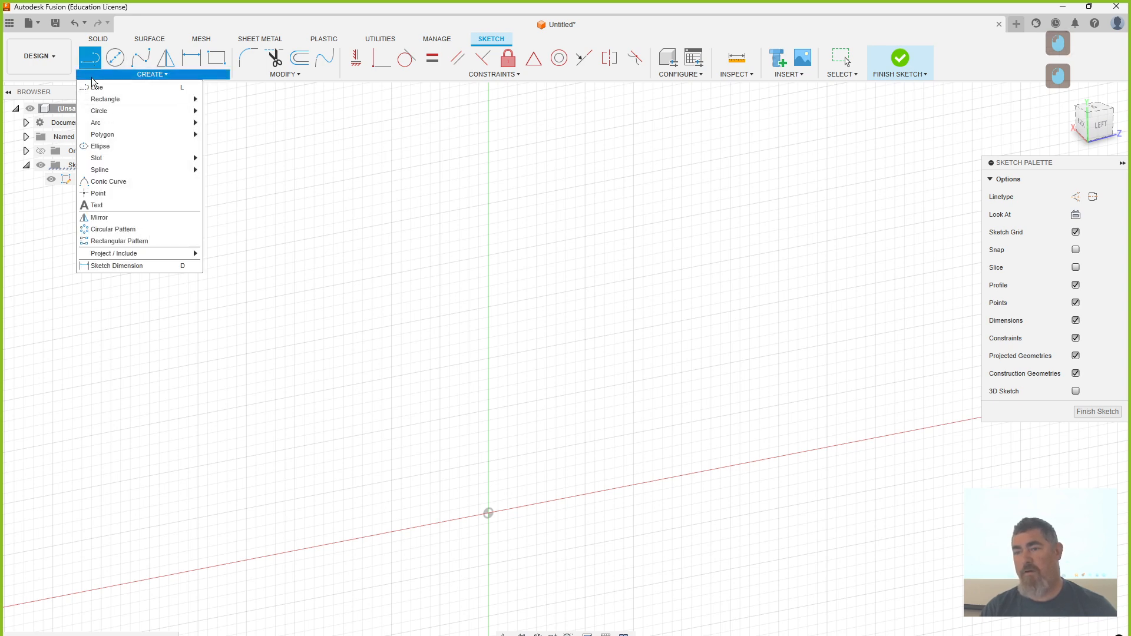
click(95, 87)
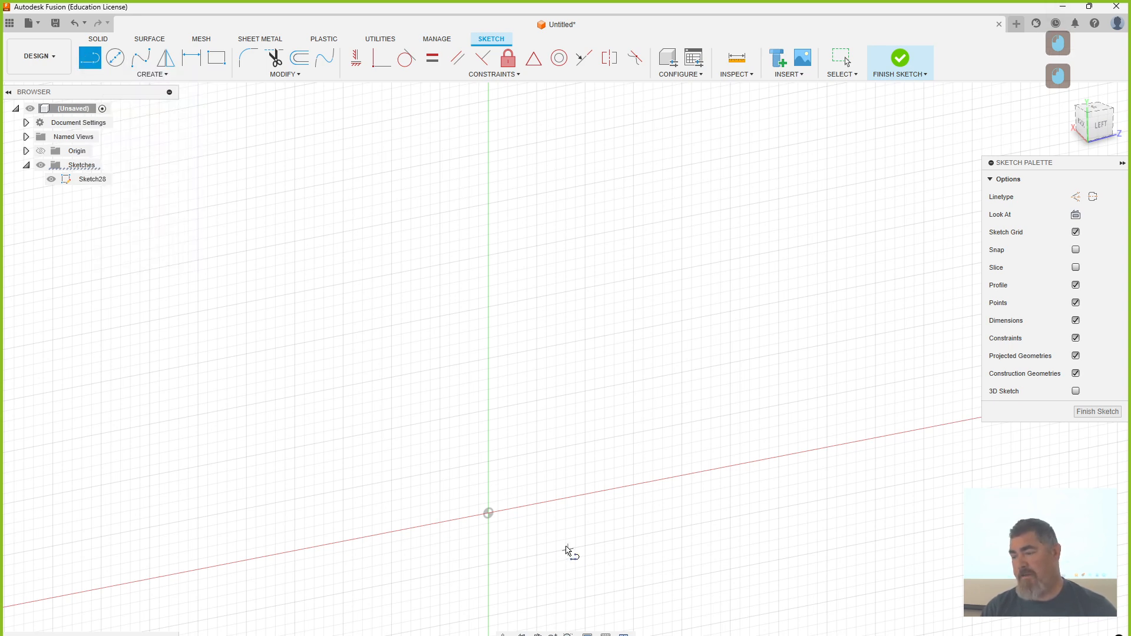
click(220, 61)
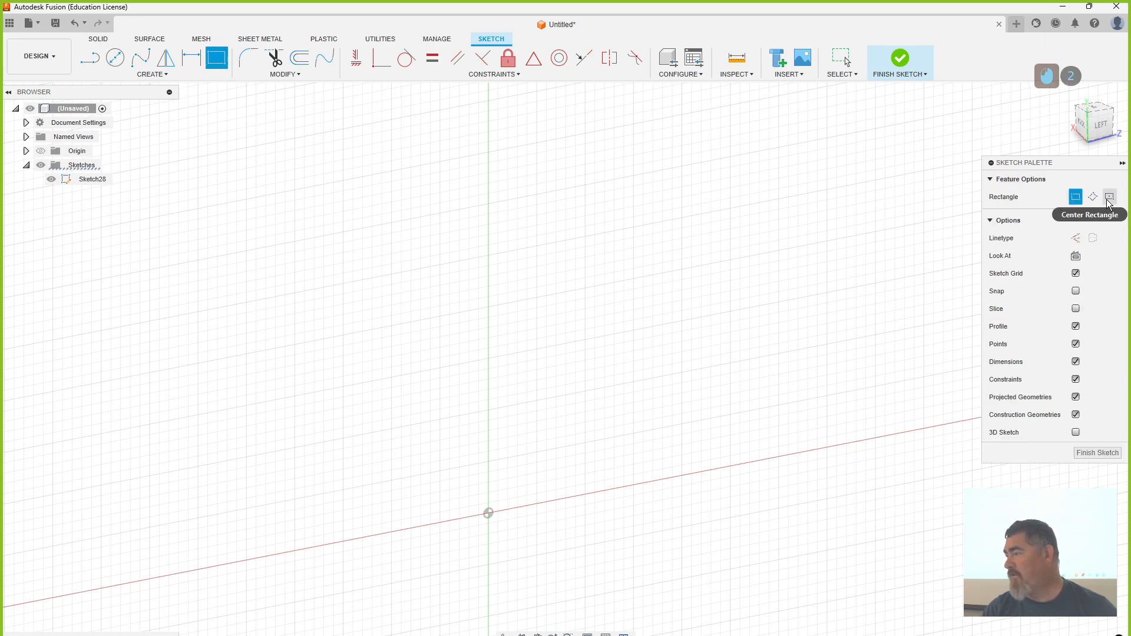
click(1095, 197)
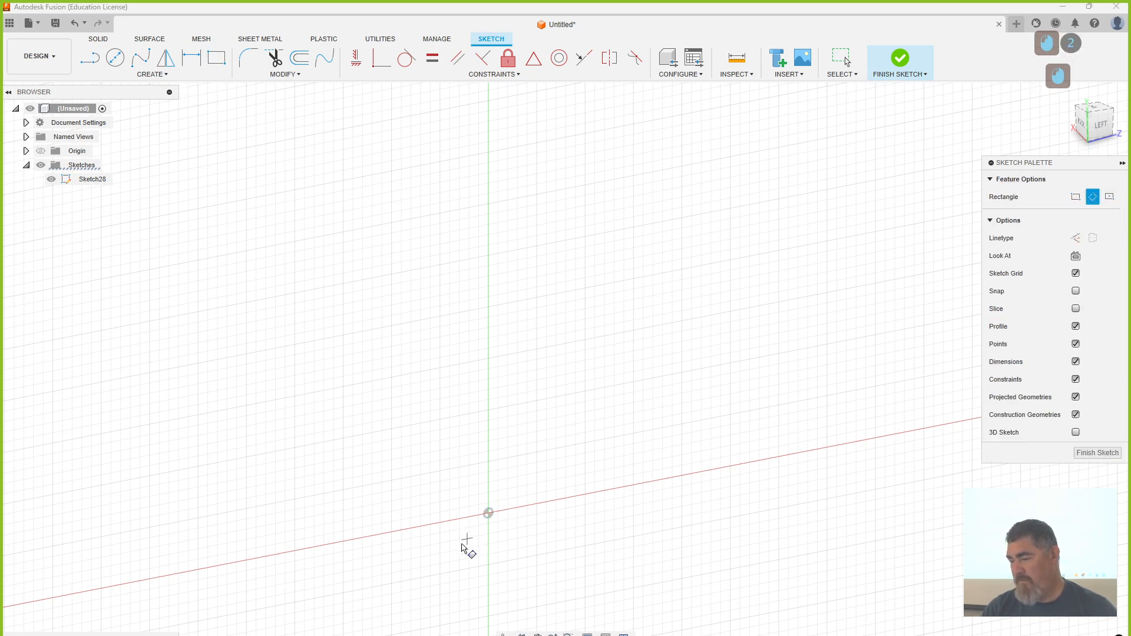
click(443, 560)
click(525, 440)
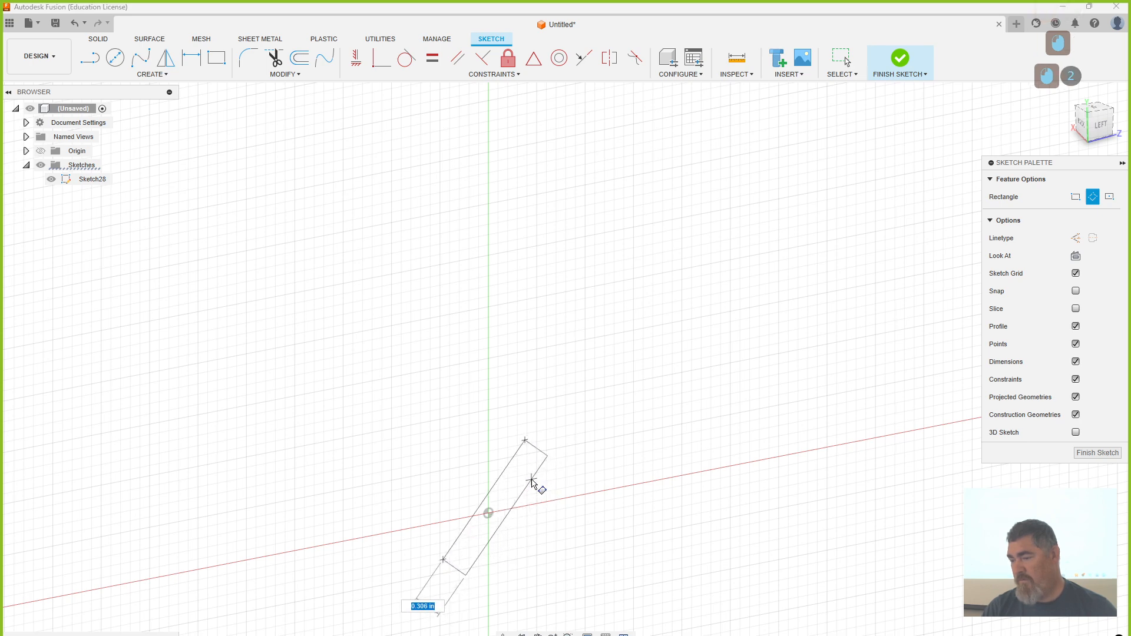
click(532, 482)
click(898, 72)
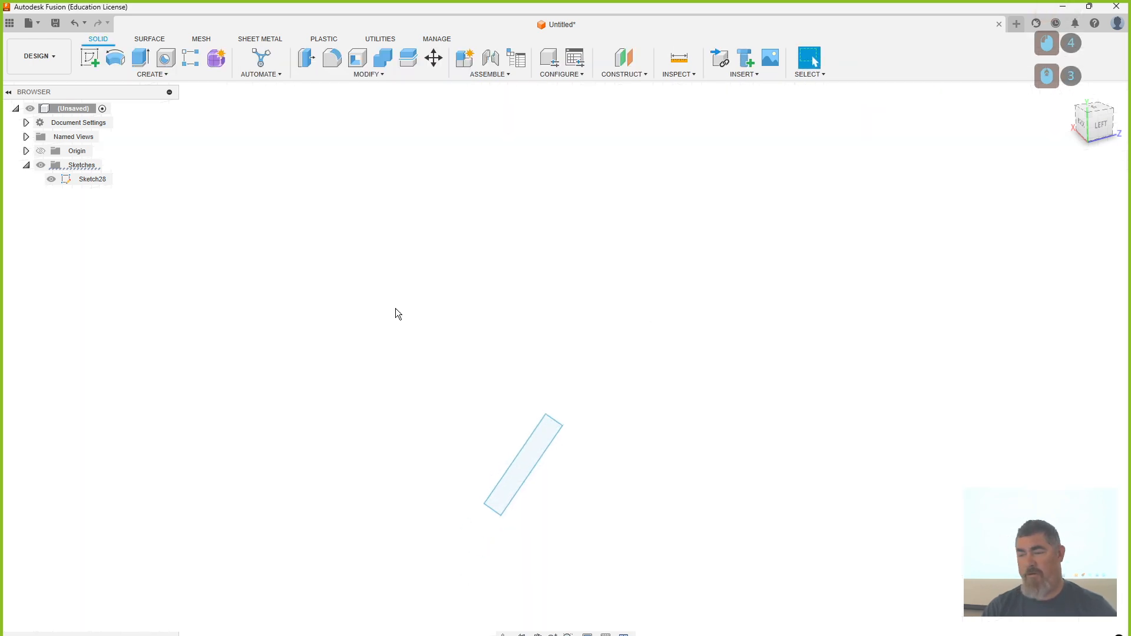
Step: Create a construction plane offset well forward from the rectangle's vertical origin plane
click(634, 59)
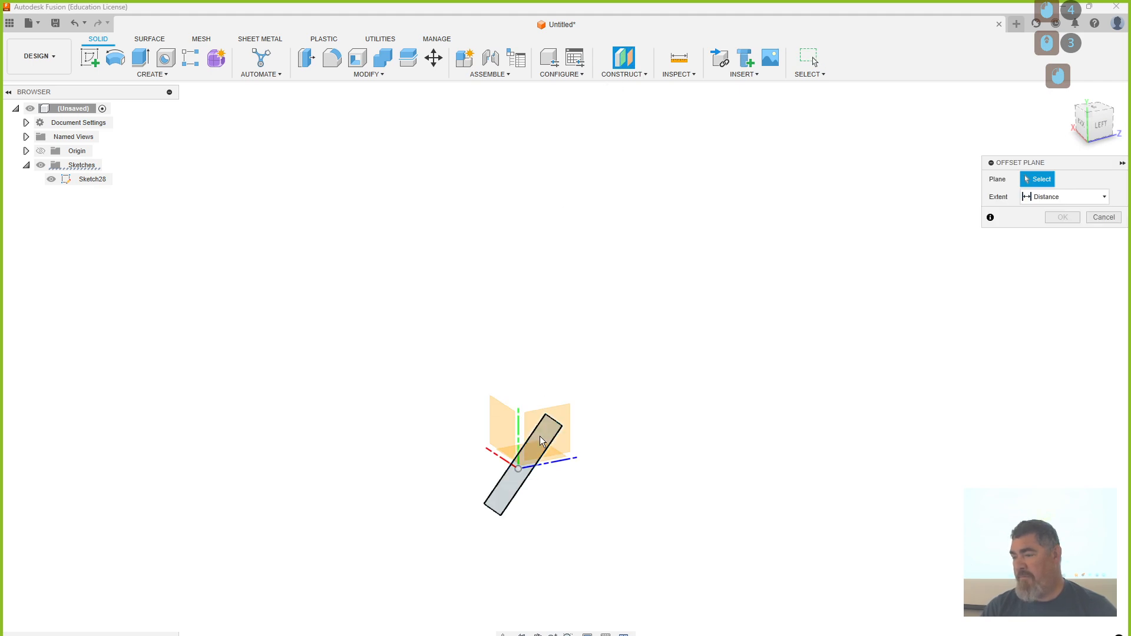
click(563, 403)
scroll(560, 416, up, 6)
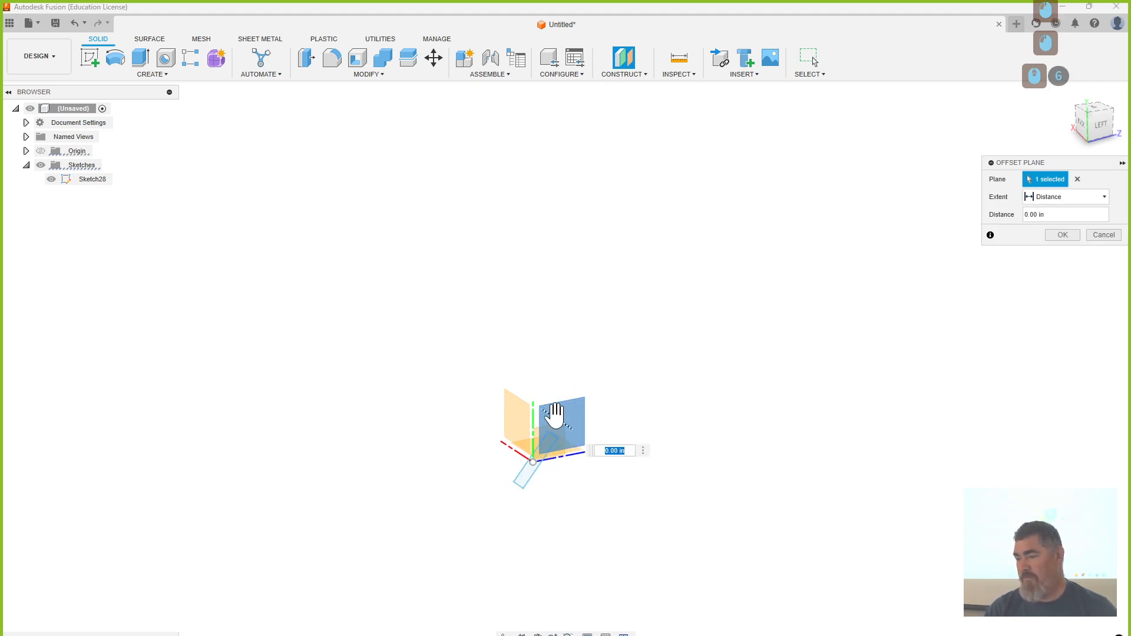
drag(555, 416, 712, 535)
click(1062, 234)
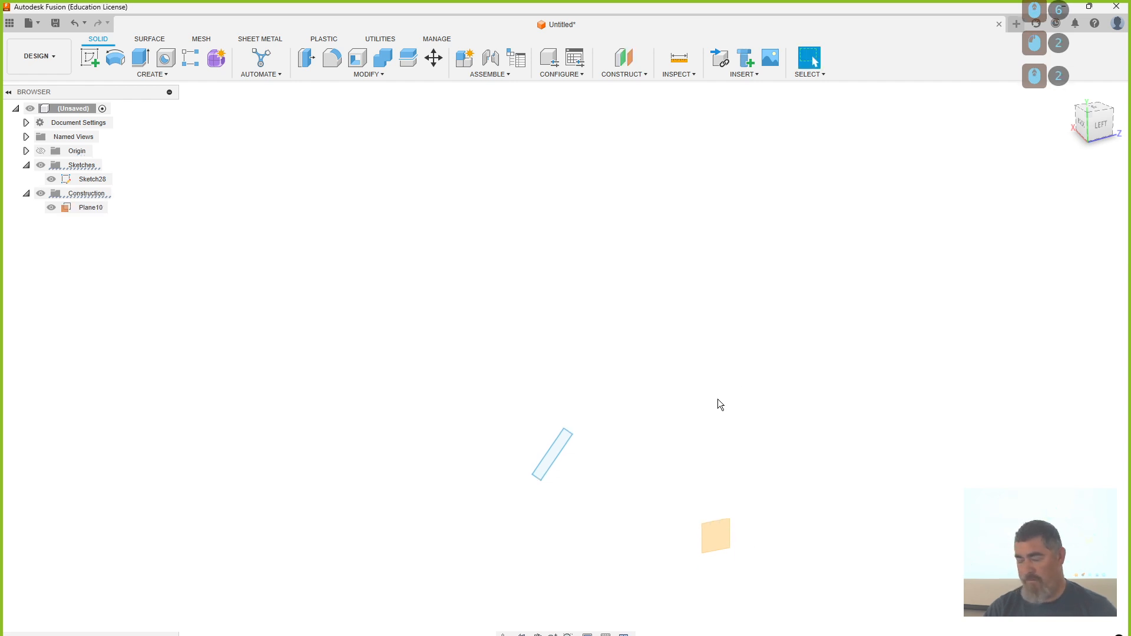
Step: On the offset plane, sketch a three-point rectangle about 0.29 in wide, tilted less steeply than the first across the origin, and finish the sketch
shift+middle_drag(720, 404, 813, 447)
click(90, 57)
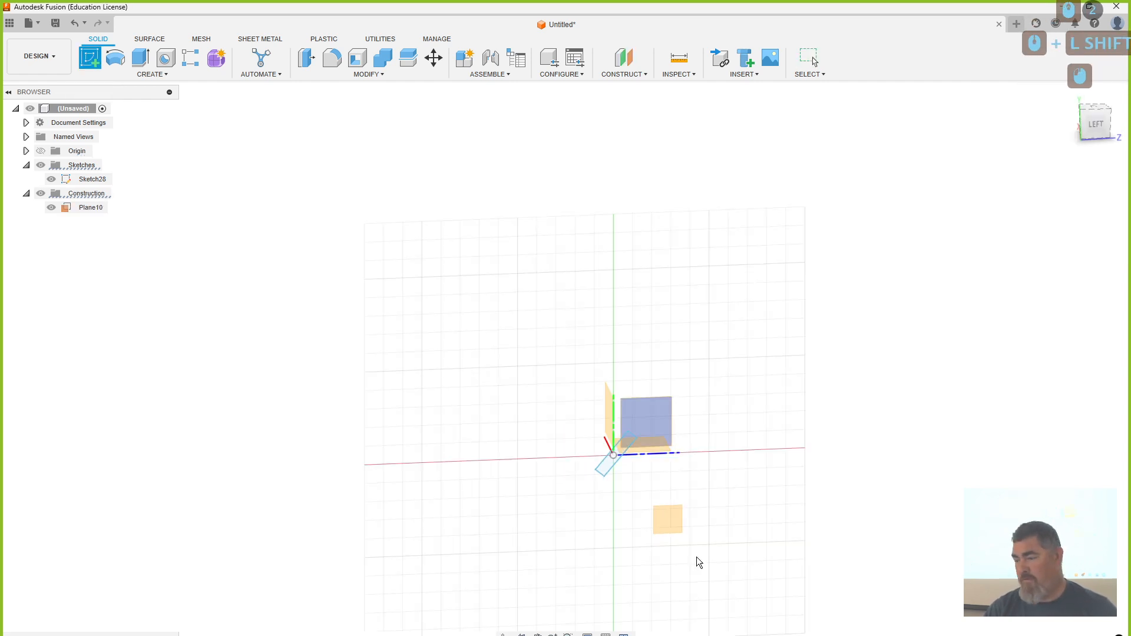
click(671, 515)
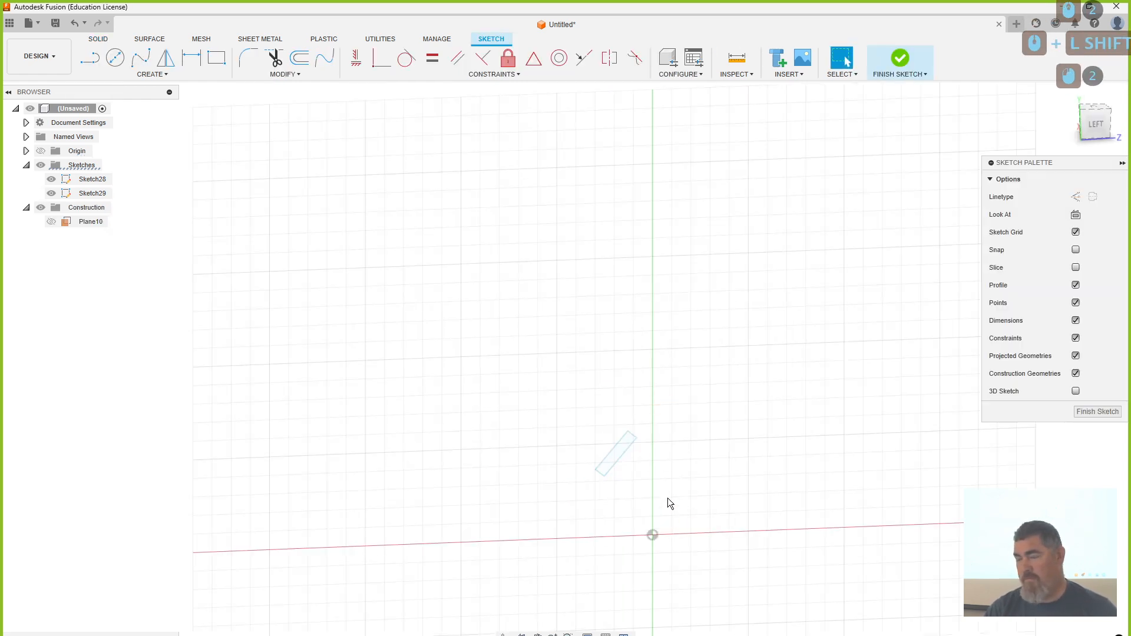
click(216, 57)
click(1093, 196)
click(1102, 137)
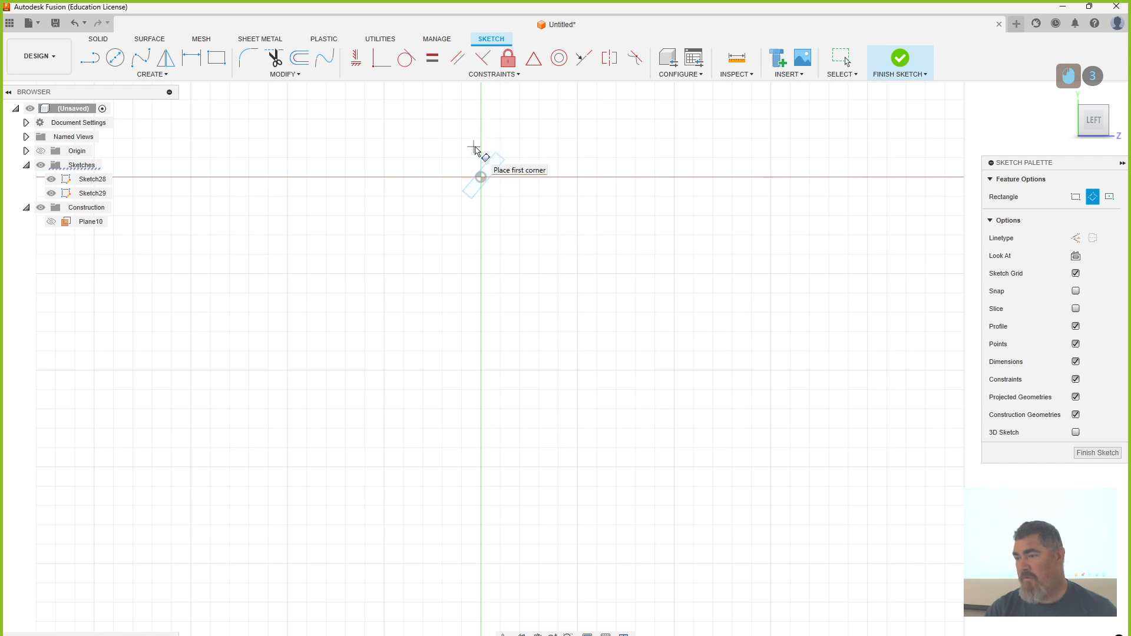
click(526, 160)
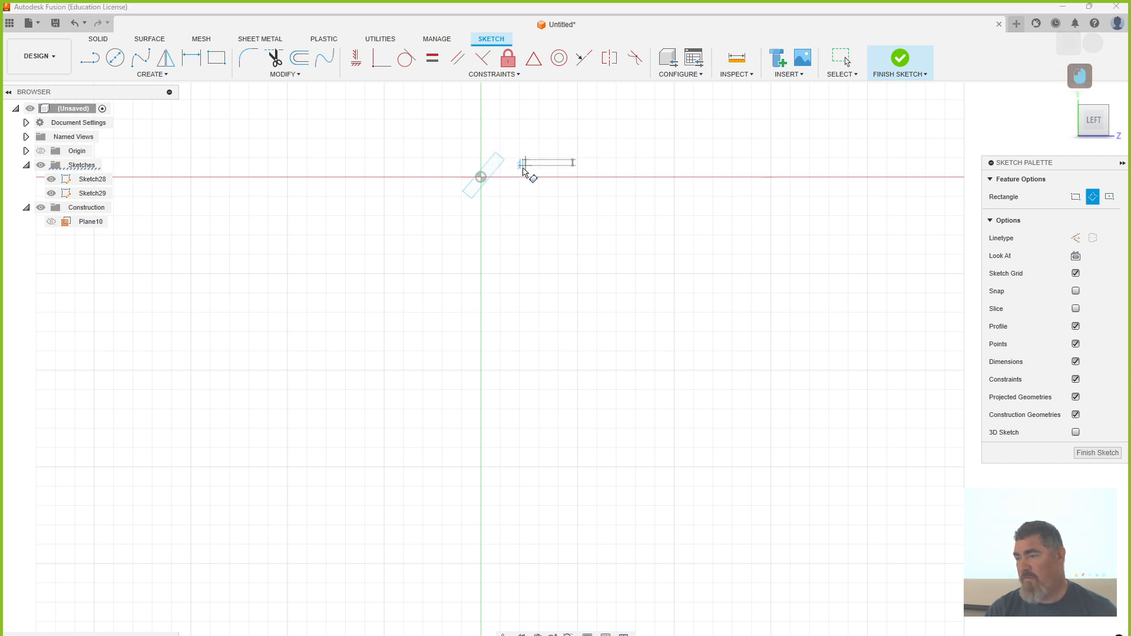
click(546, 204)
click(438, 198)
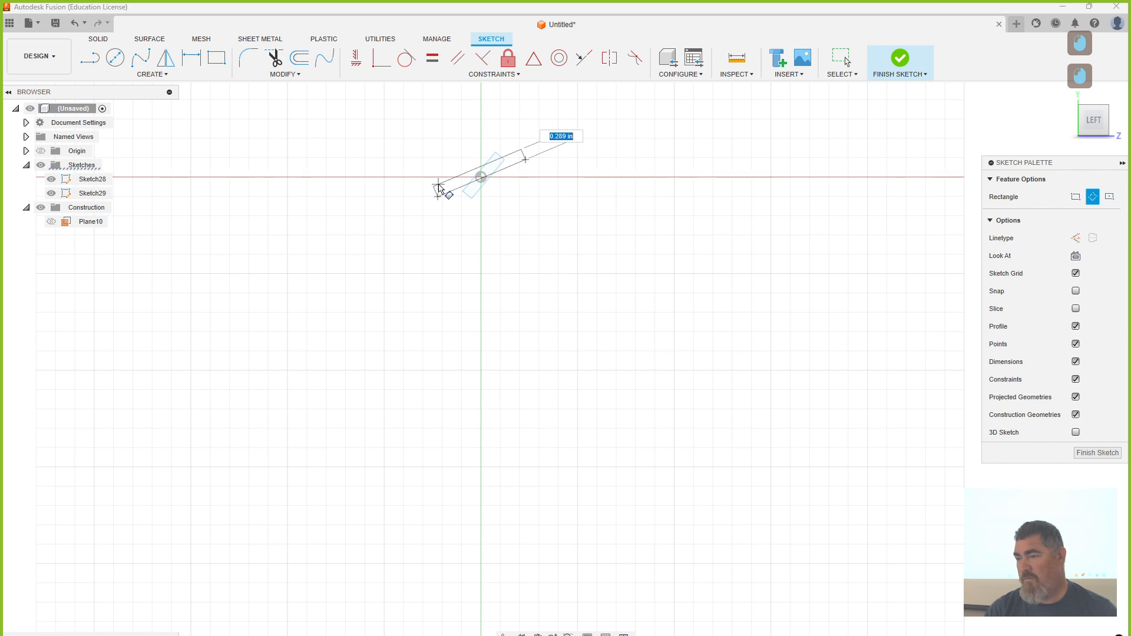
click(439, 190)
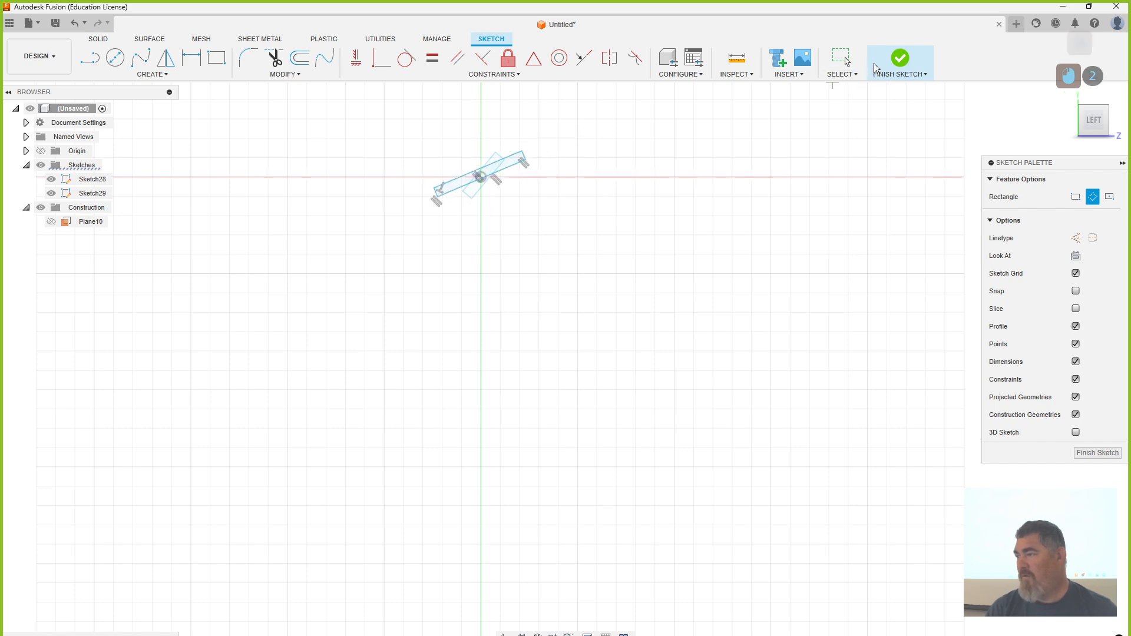
click(890, 62)
Step: Loft between the two tilted rectangle profiles to create a twisted blade as a new body
shift+middle_drag(471, 359, 539, 395)
click(120, 77)
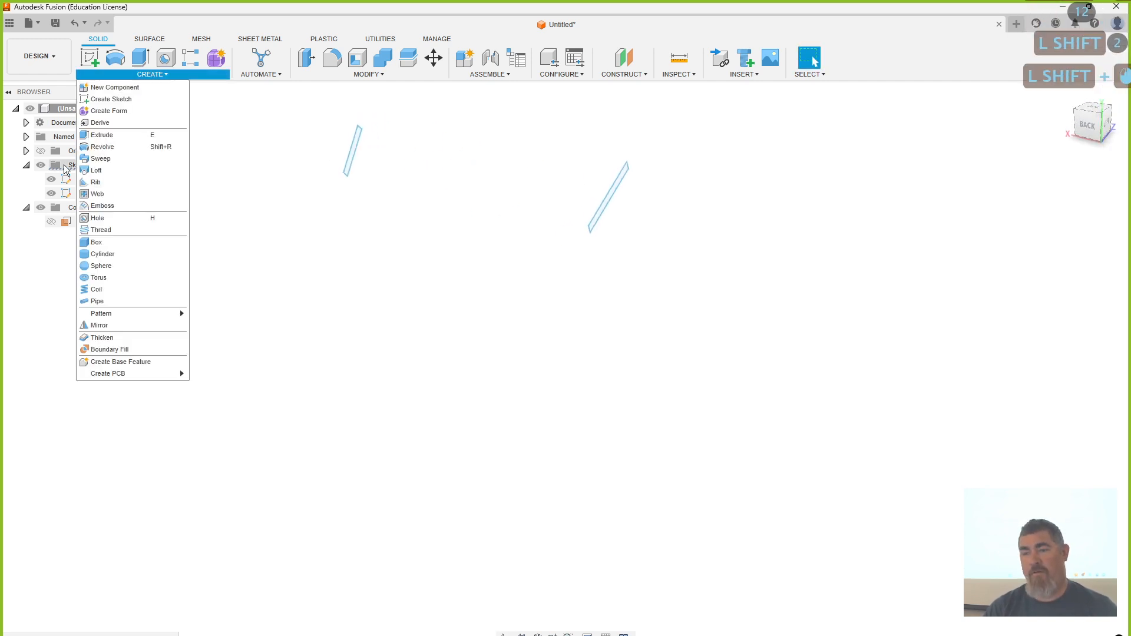
click(101, 171)
click(347, 171)
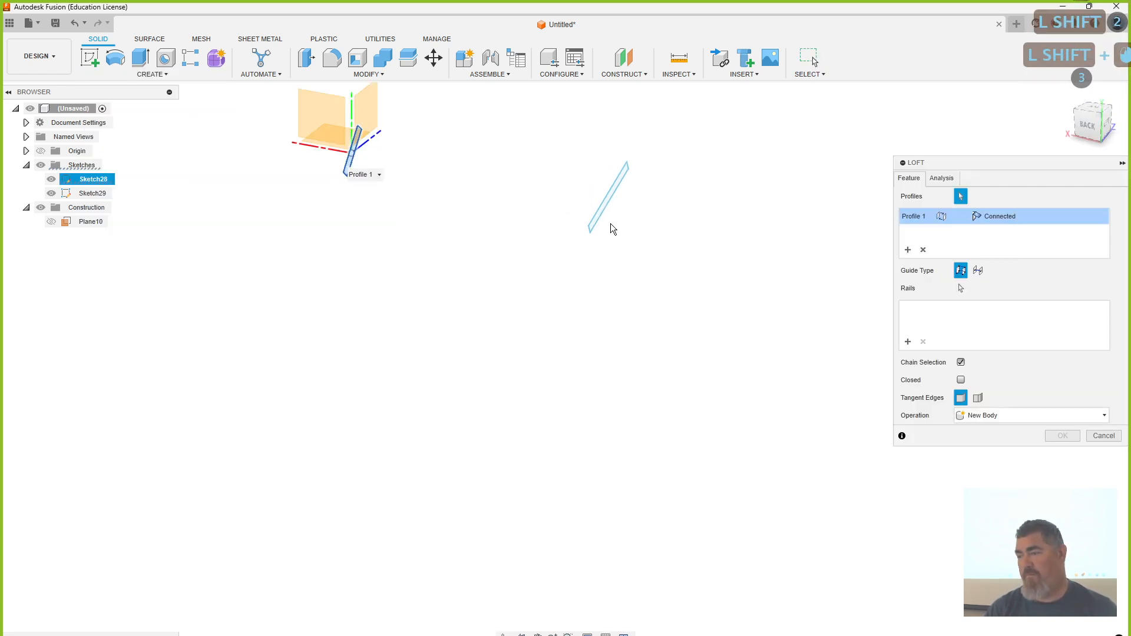
click(601, 217)
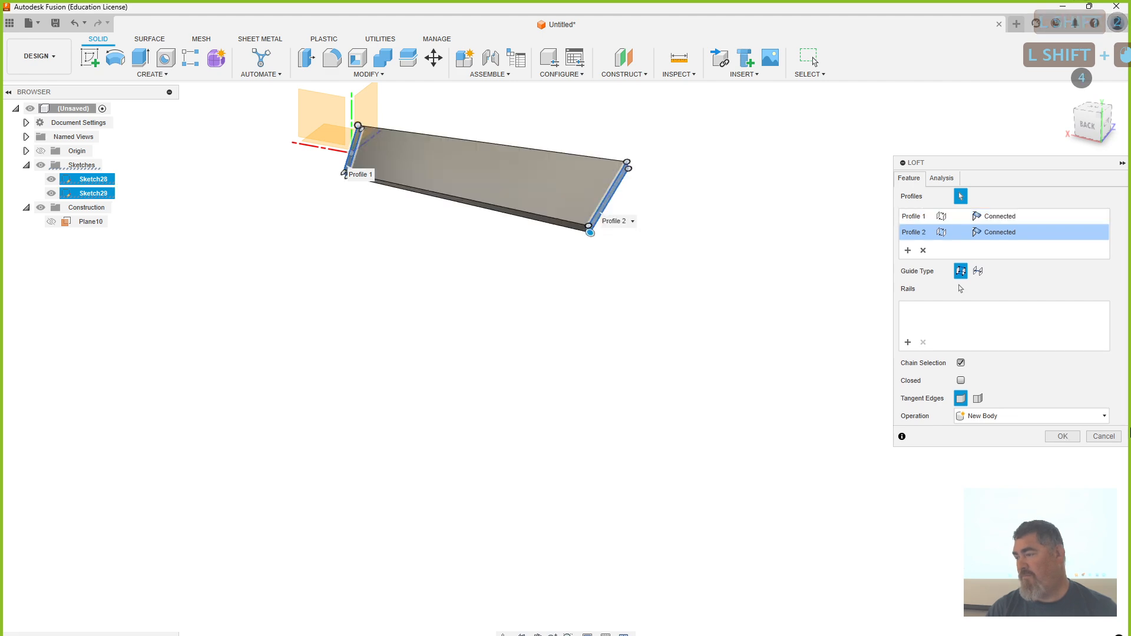
click(1062, 437)
Step: Sketch a hub circle centred on the origin at the blade's narrow end, on the horizontal origin plane, and finish the sketch
shift+middle_drag(833, 446, 379, 233)
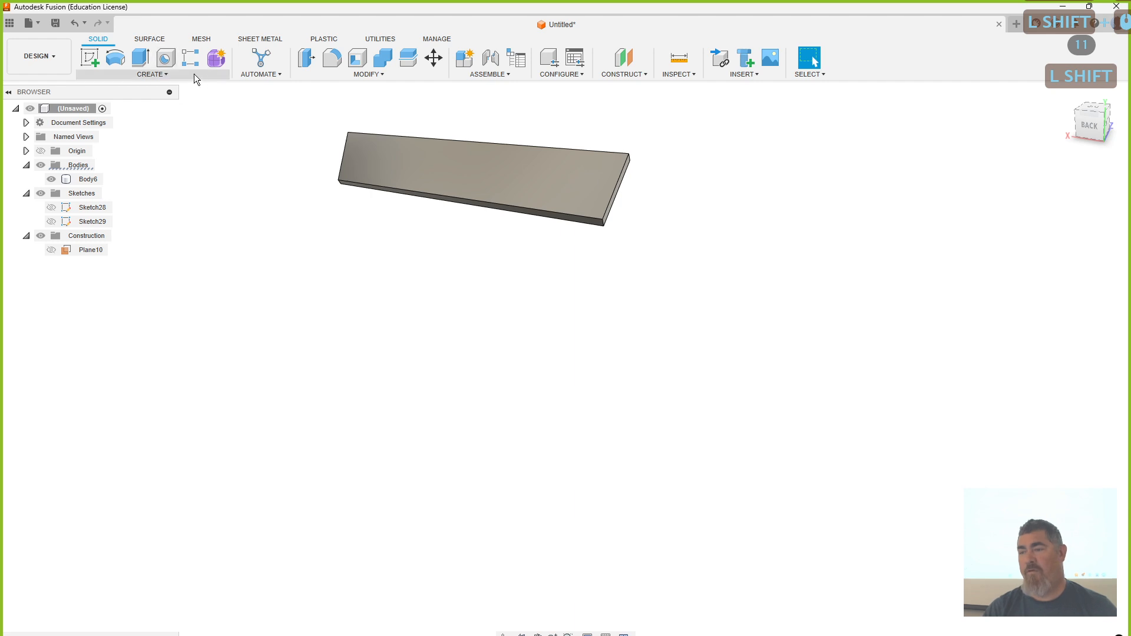
click(84, 55)
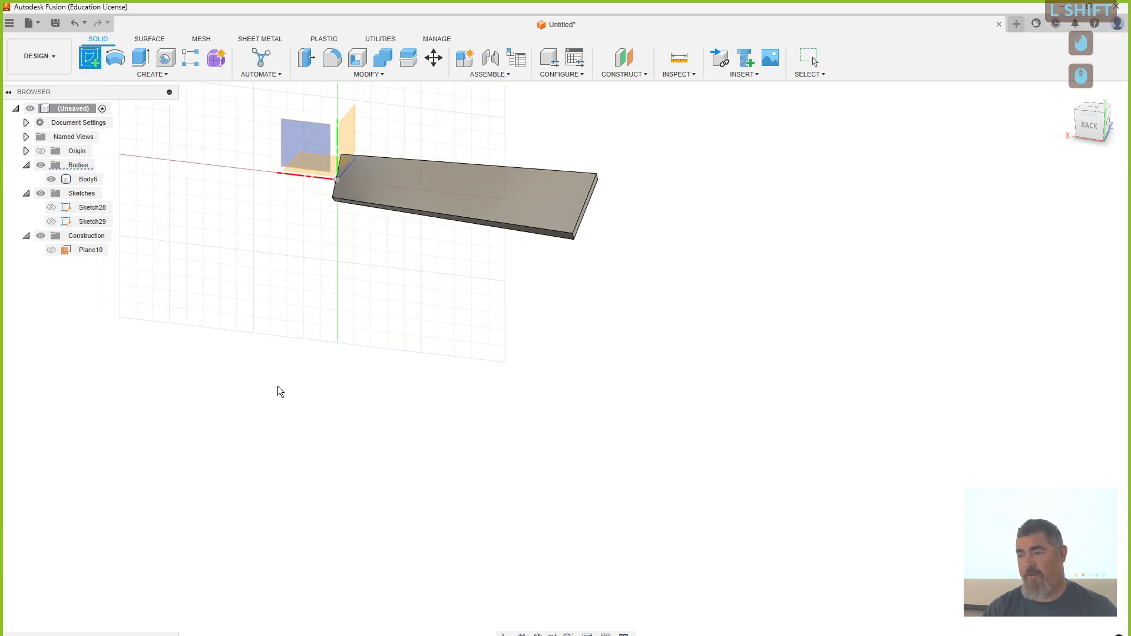
click(340, 446)
click(290, 258)
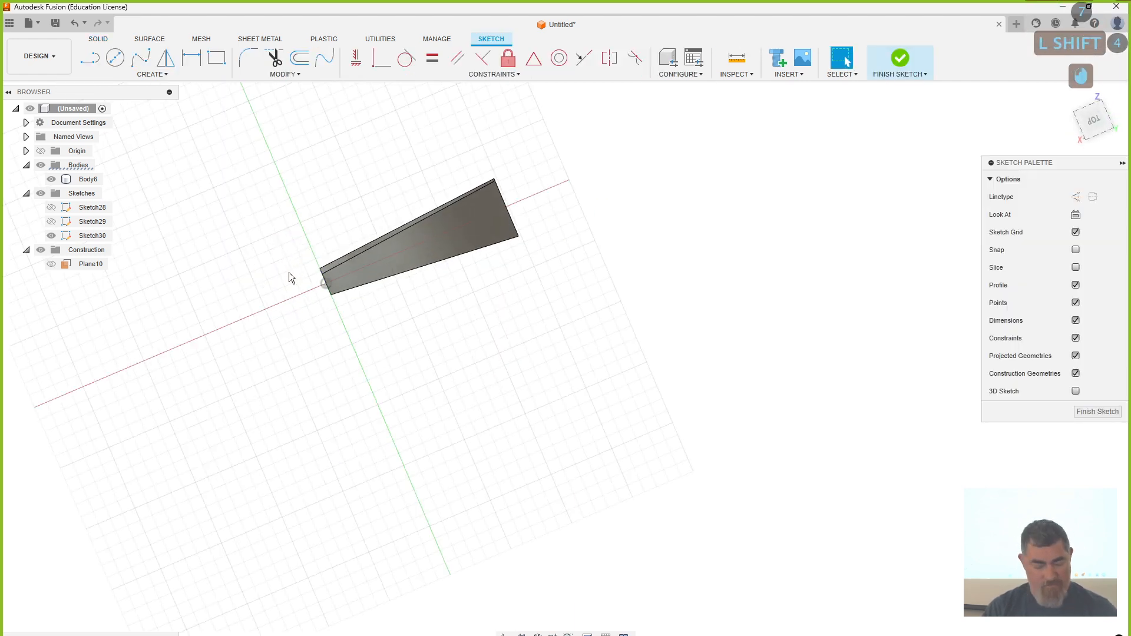
key(c)
click(327, 290)
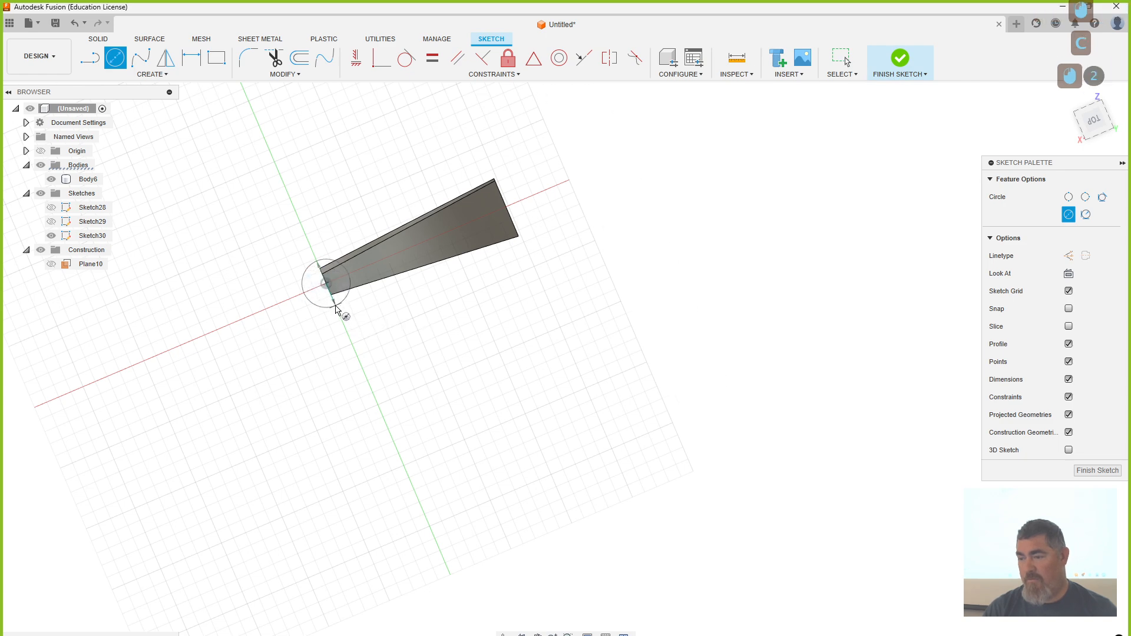
click(901, 57)
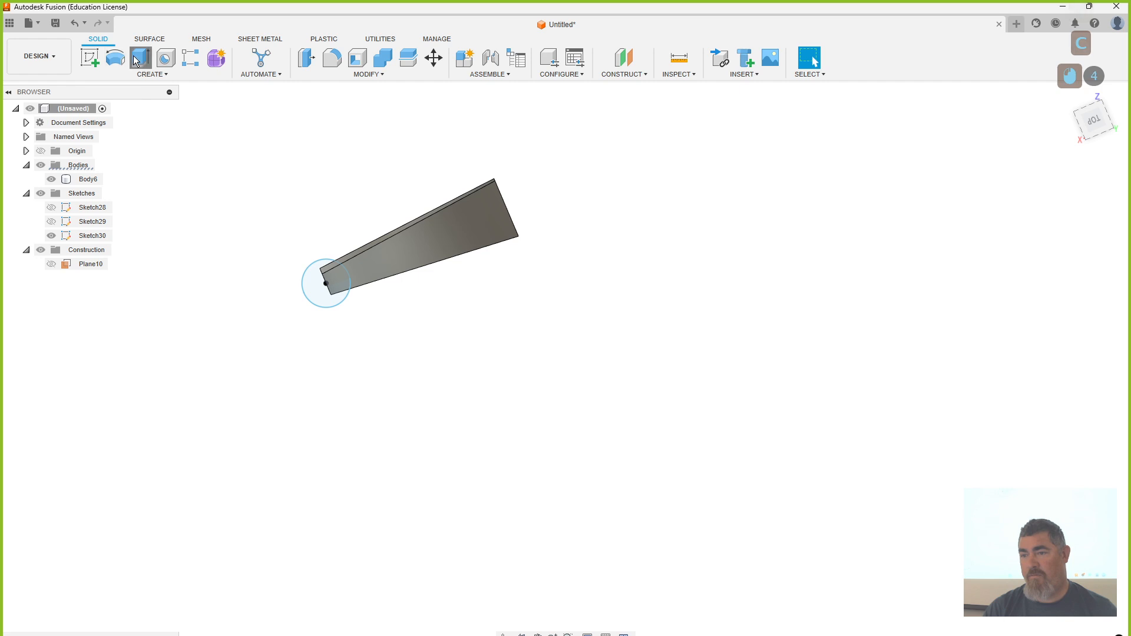
Step: Extrude the hub circle symmetrically by 1.00 in per side, joining it to the blade
click(140, 57)
shift+middle_drag(330, 432, 355, 377)
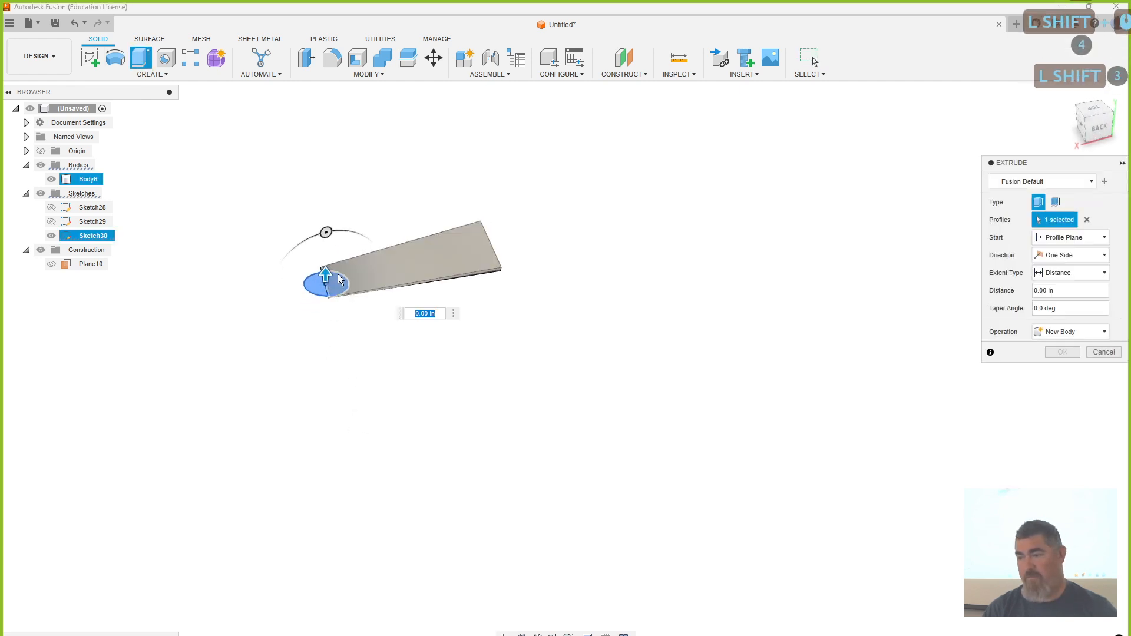
drag(329, 277, 333, 206)
click(1069, 332)
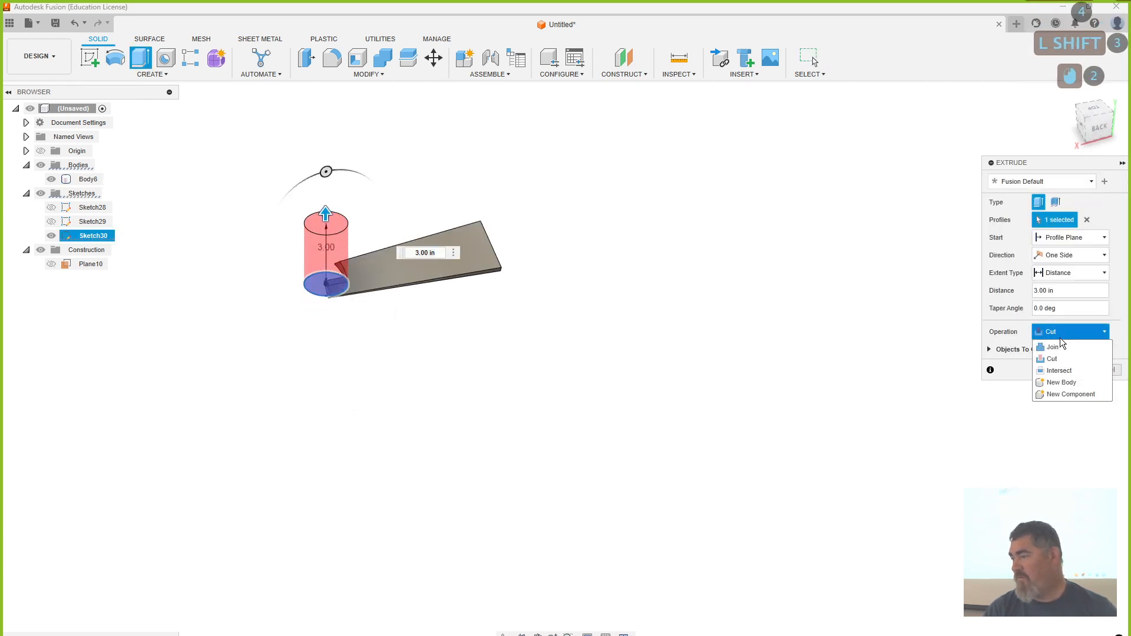
click(1049, 346)
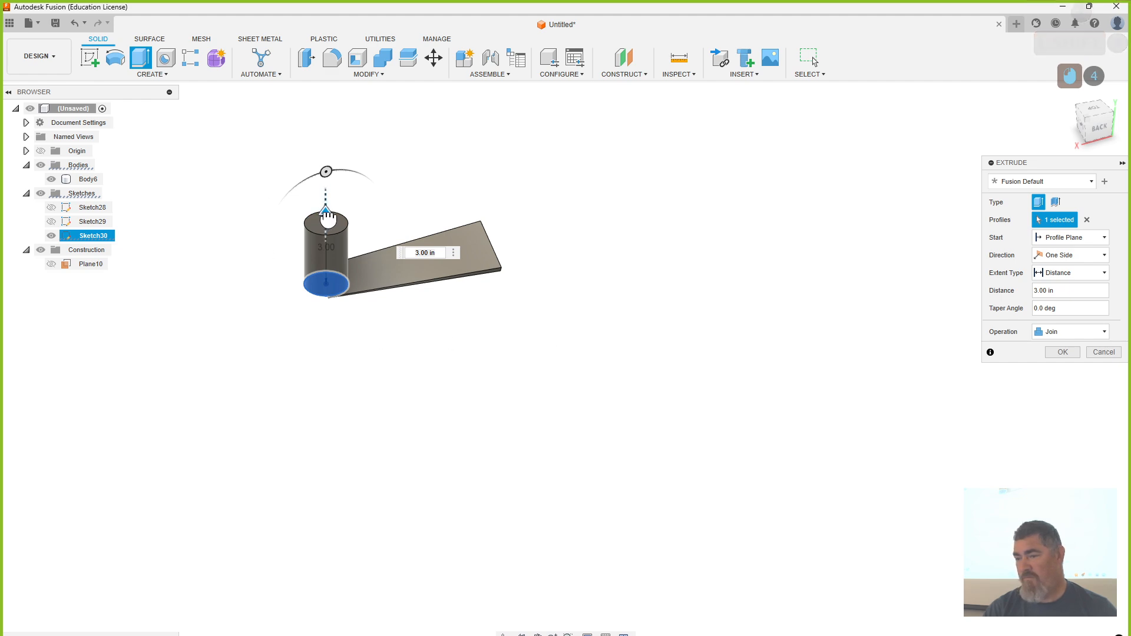
drag(328, 218, 330, 235)
click(1054, 263)
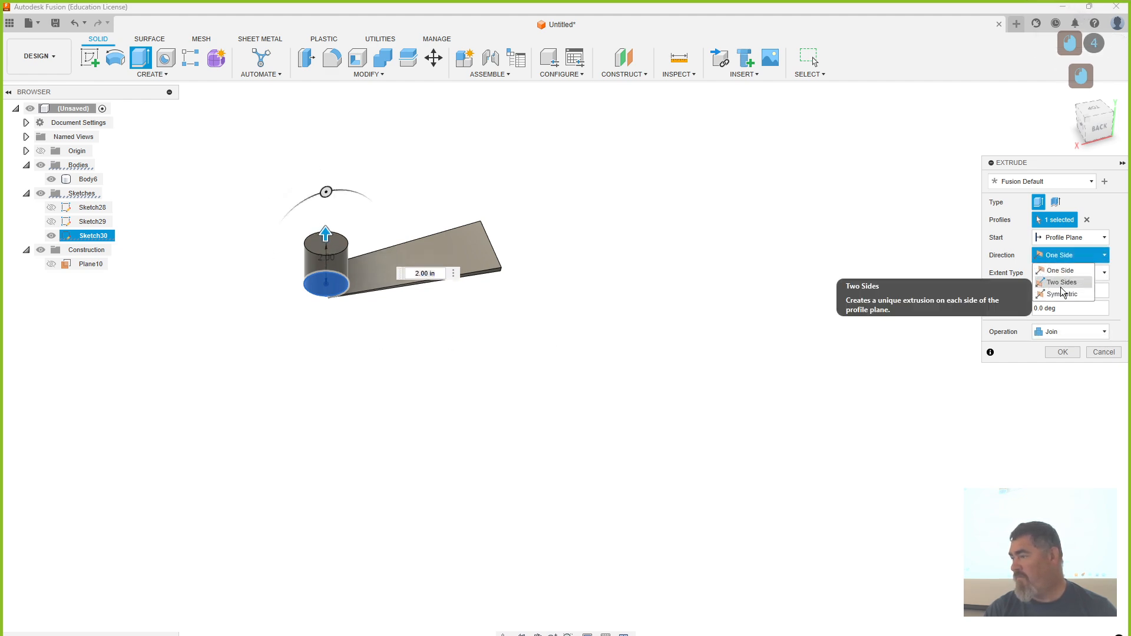
click(1060, 295)
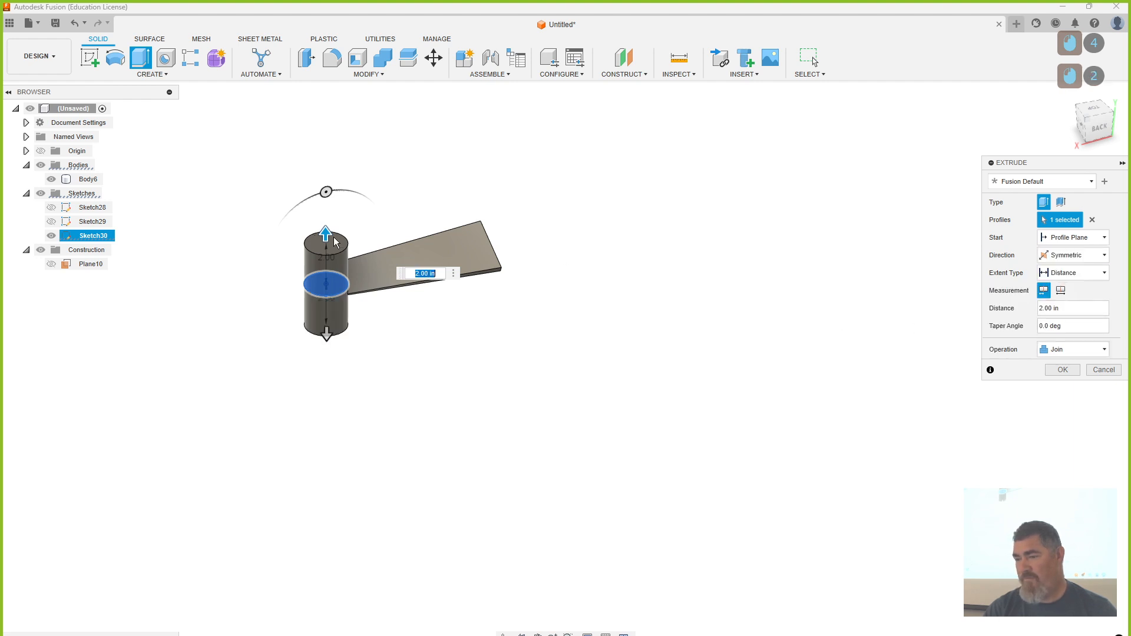
mouse_move(334, 242)
mouse_down()
mouse_move(333, 276)
mouse_move(333, 259)
mouse_up()
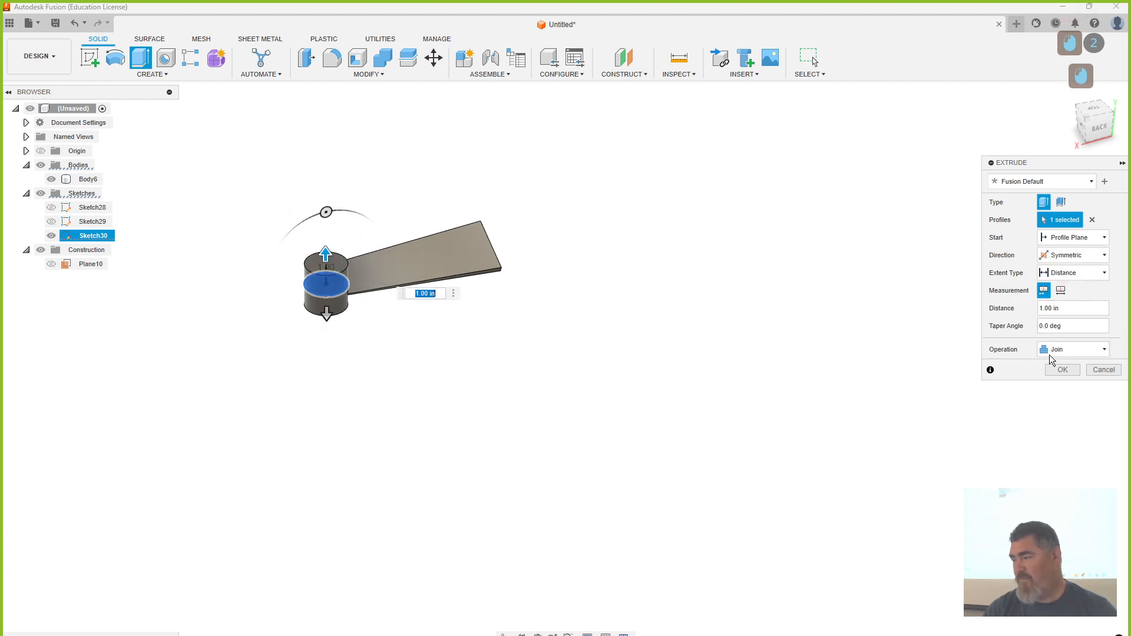
click(1064, 370)
Step: Create a full circular pattern of the lofted blade feature around the hub's axis with a quantity of 6
shift+middle_drag(727, 434, 495, 245)
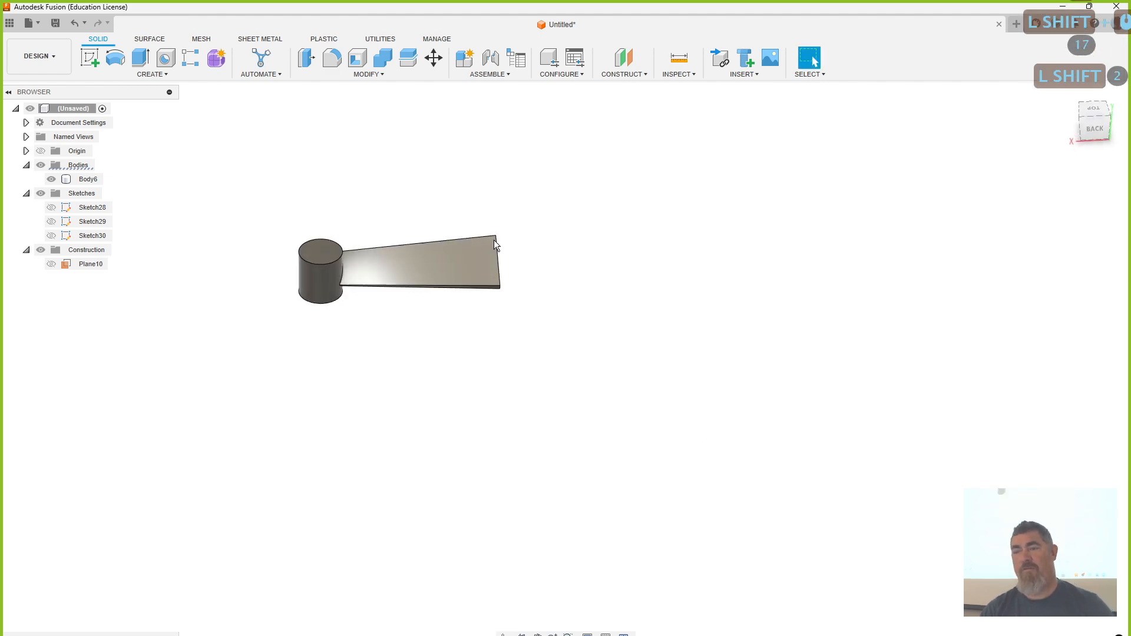
click(182, 75)
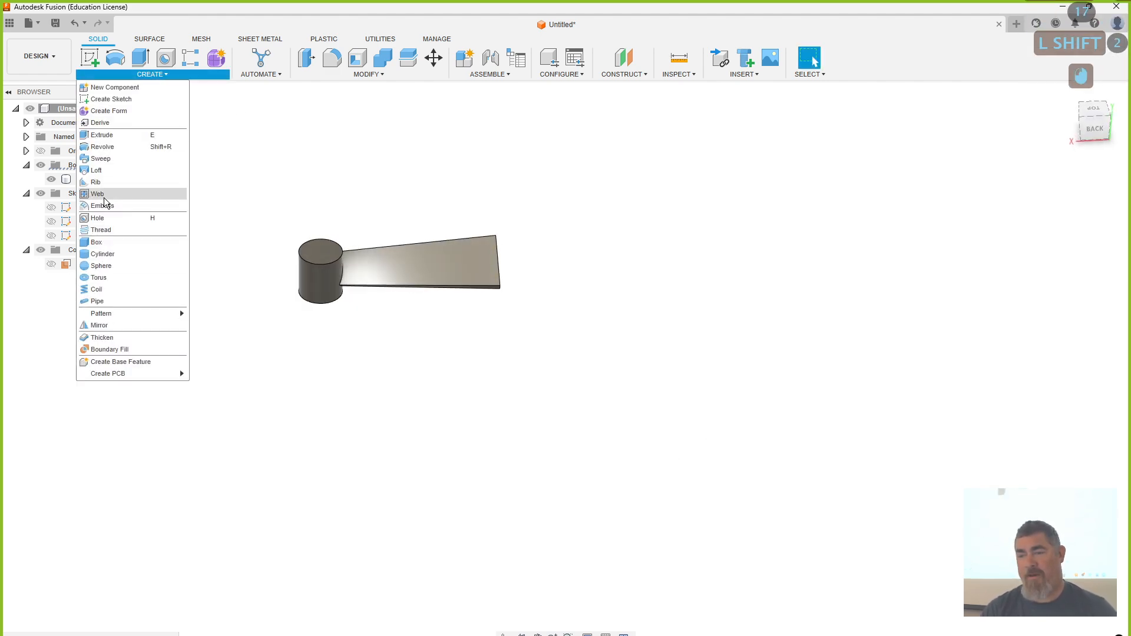
click(191, 58)
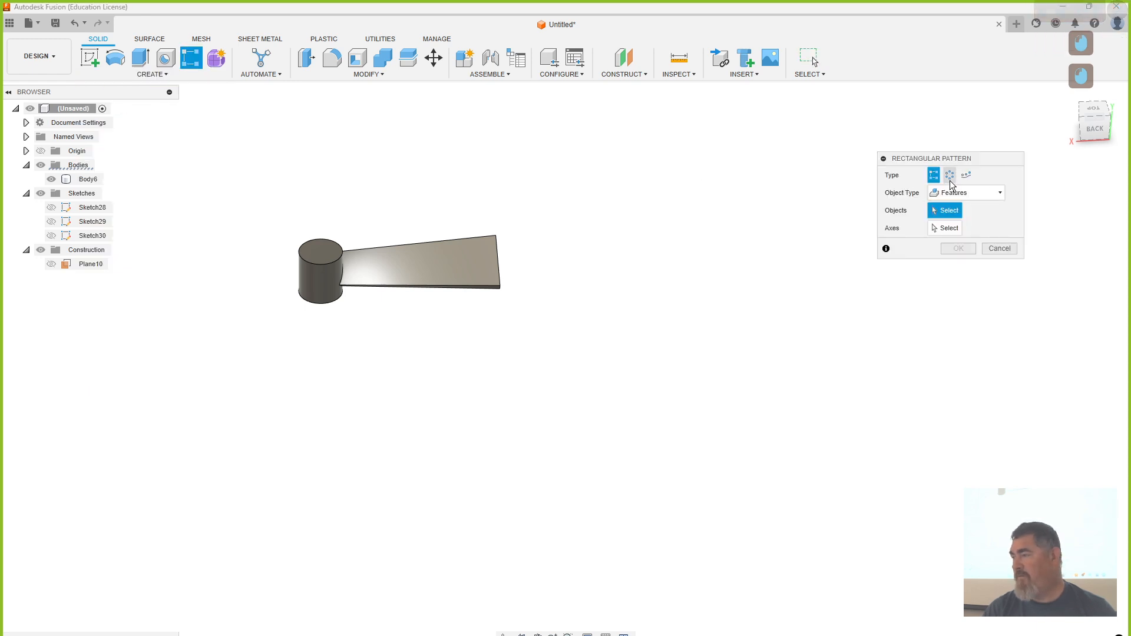
click(352, 635)
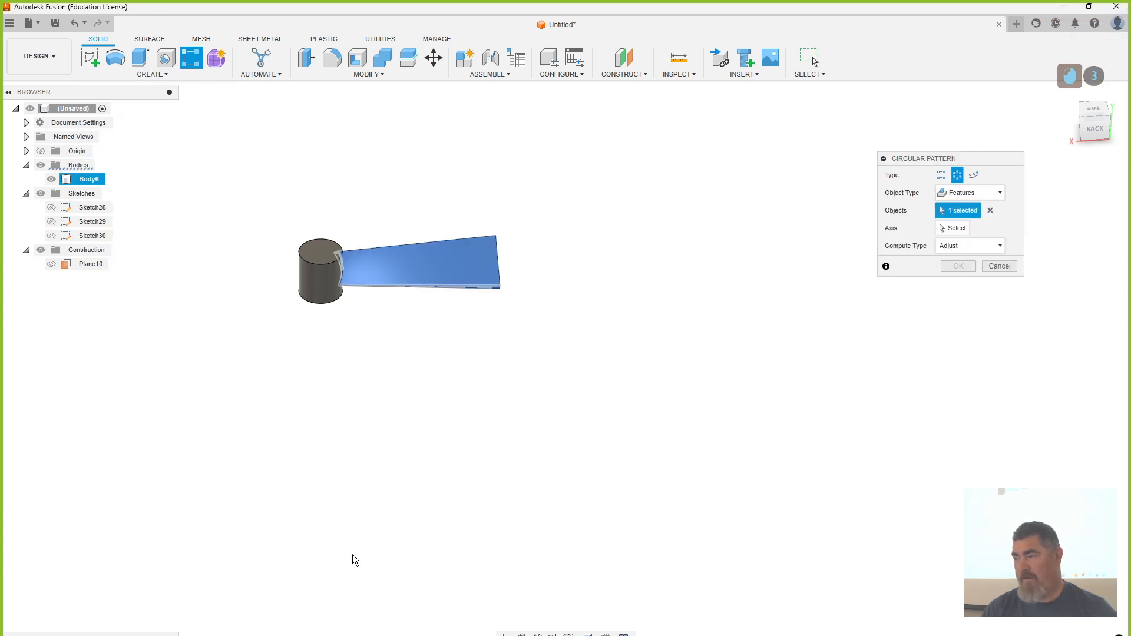
click(952, 228)
click(328, 300)
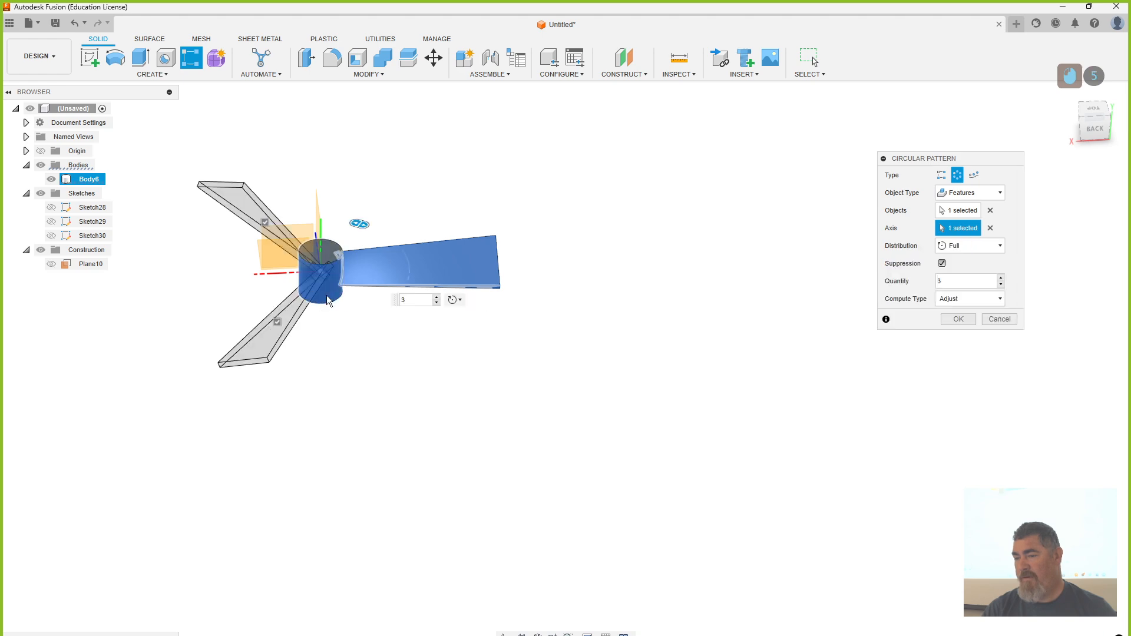
click(1000, 278)
click(1000, 278)
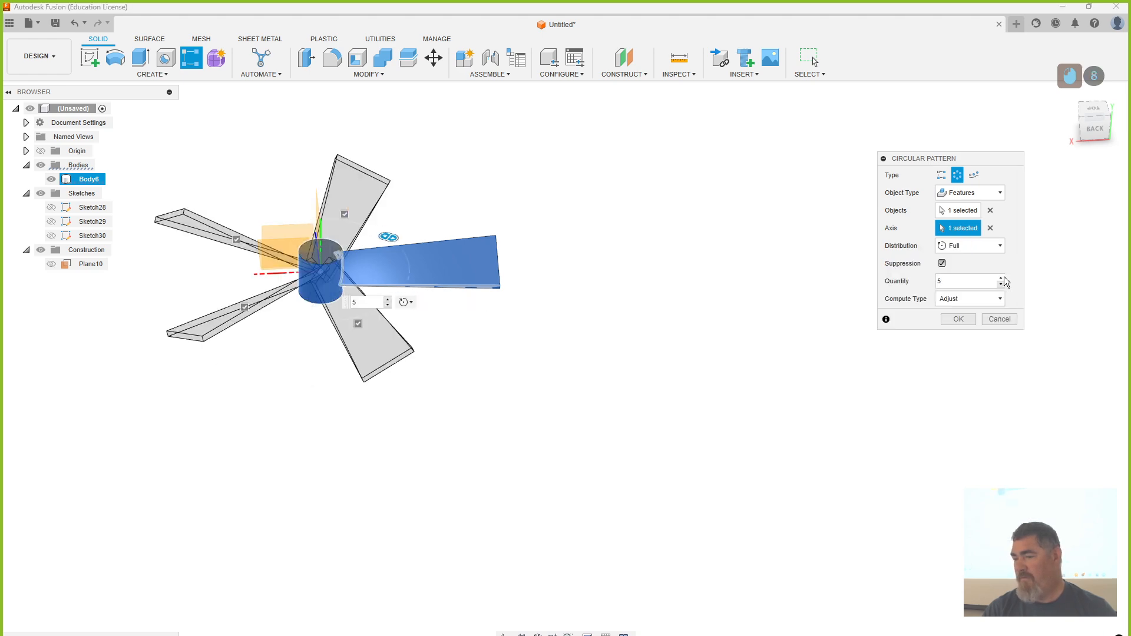
click(1001, 278)
click(959, 320)
Step: On the hub's top face, sketch two circles centred on the hub, one beyond the blade tips and one crossing the blades
mouse_move(841, 361)
shift+middle_down()
mouse_move(786, 369)
mouse_move(799, 410)
mouse_move(785, 426)
mouse_move(785, 397)
shift+middle_up()
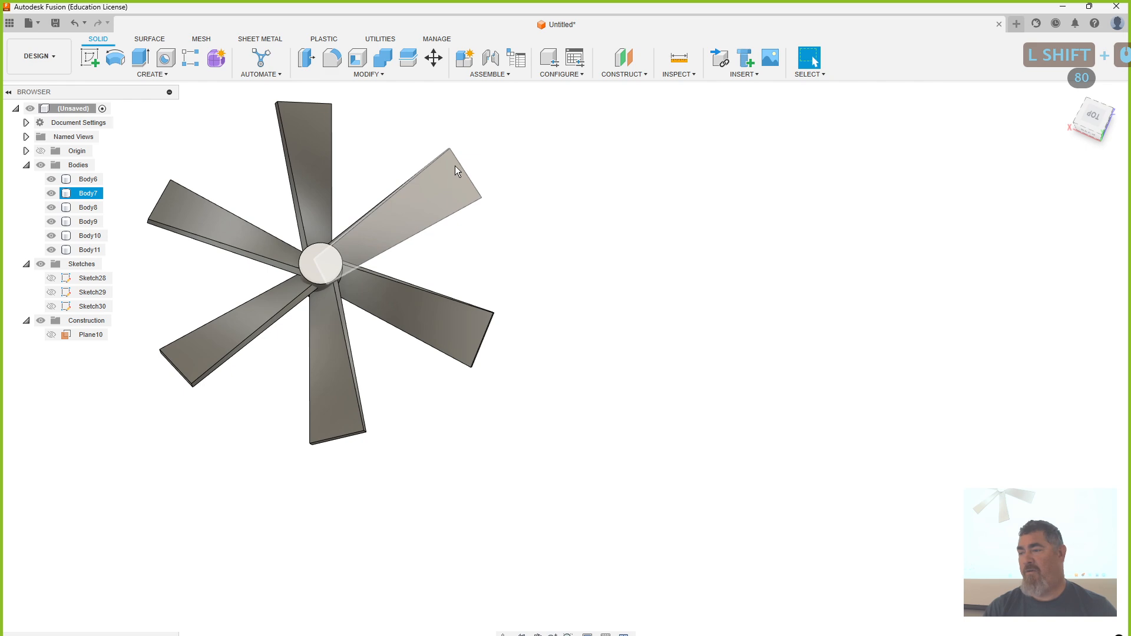
click(91, 57)
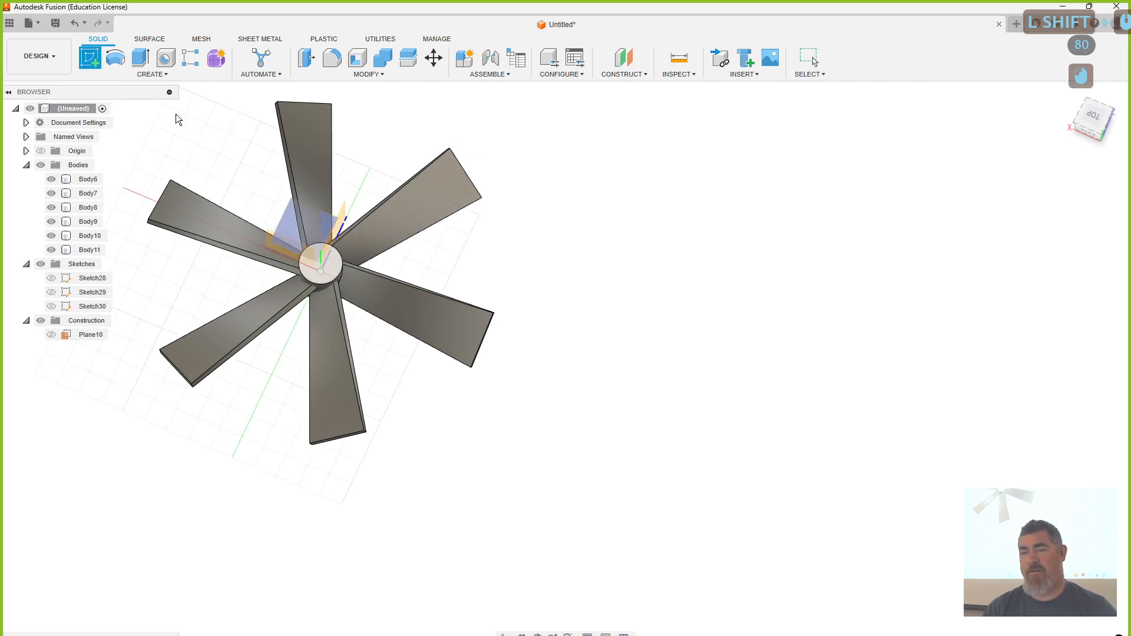
click(311, 272)
key(c)
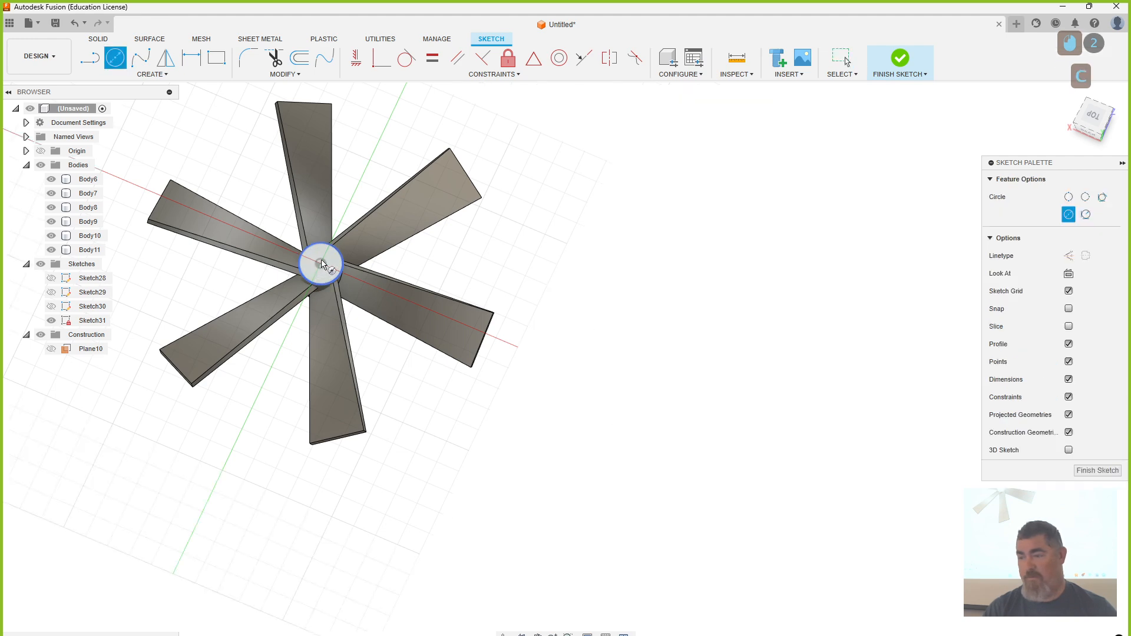
click(321, 265)
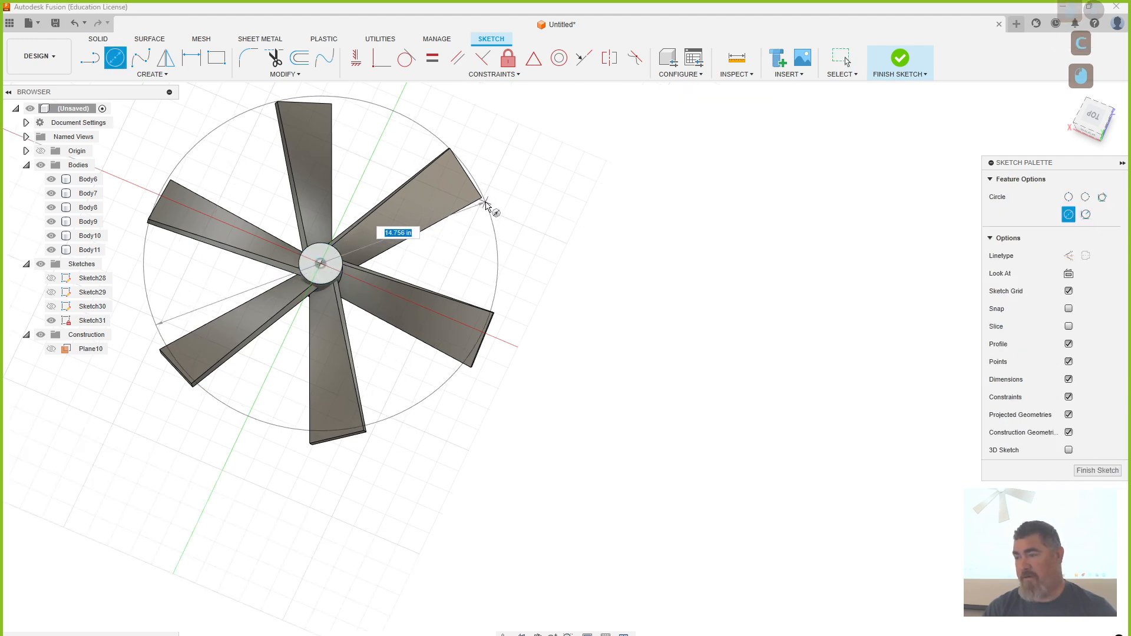
click(505, 199)
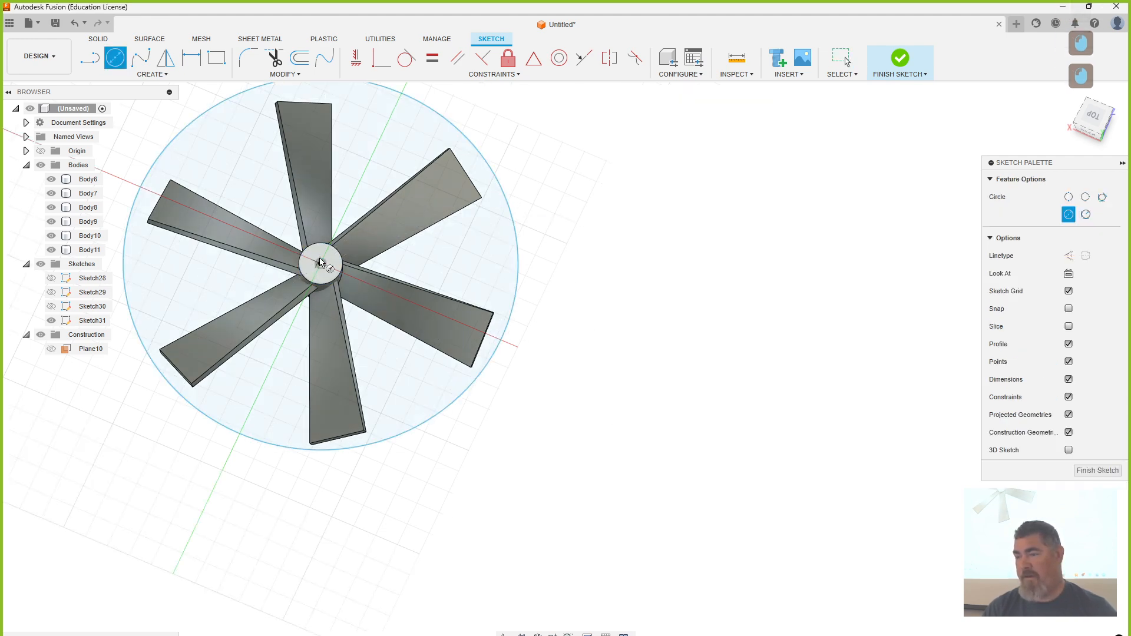
click(321, 264)
click(469, 182)
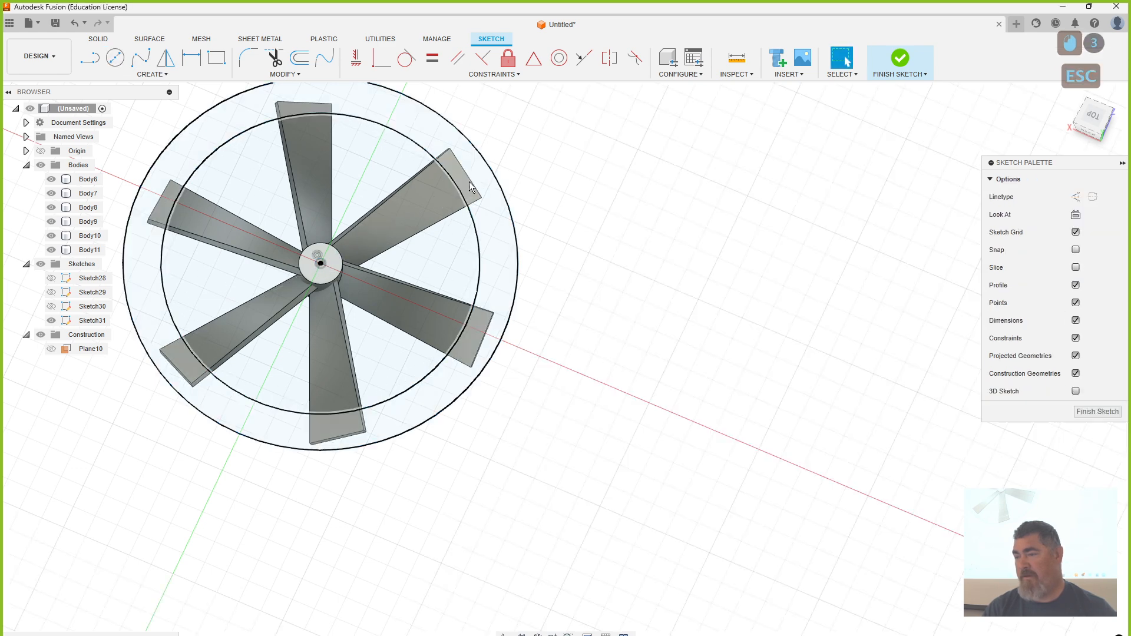
key(Escape)
Step: Project one blade's tip edge into the sketch, make the inner circle tangent to it, and finish the sketch
key(p)
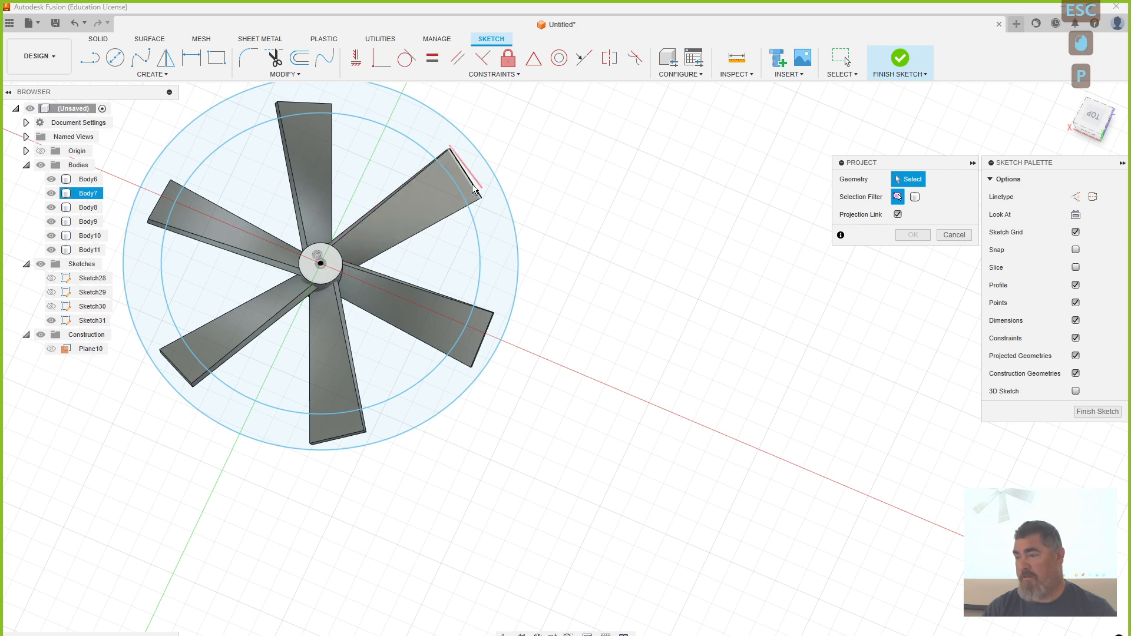
click(473, 183)
click(917, 235)
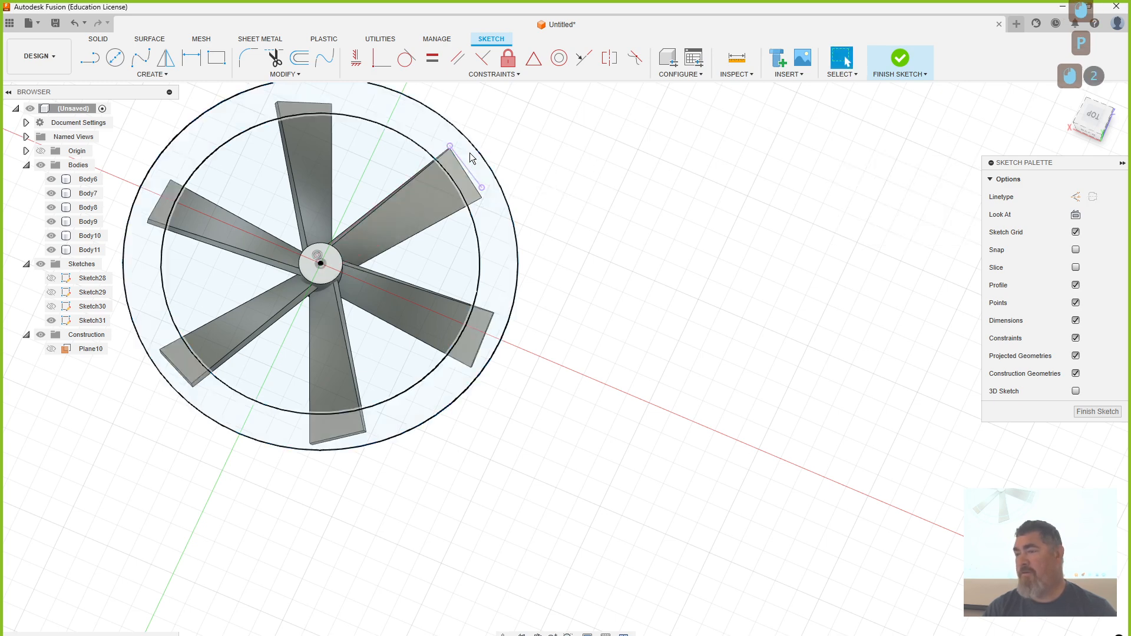
click(407, 58)
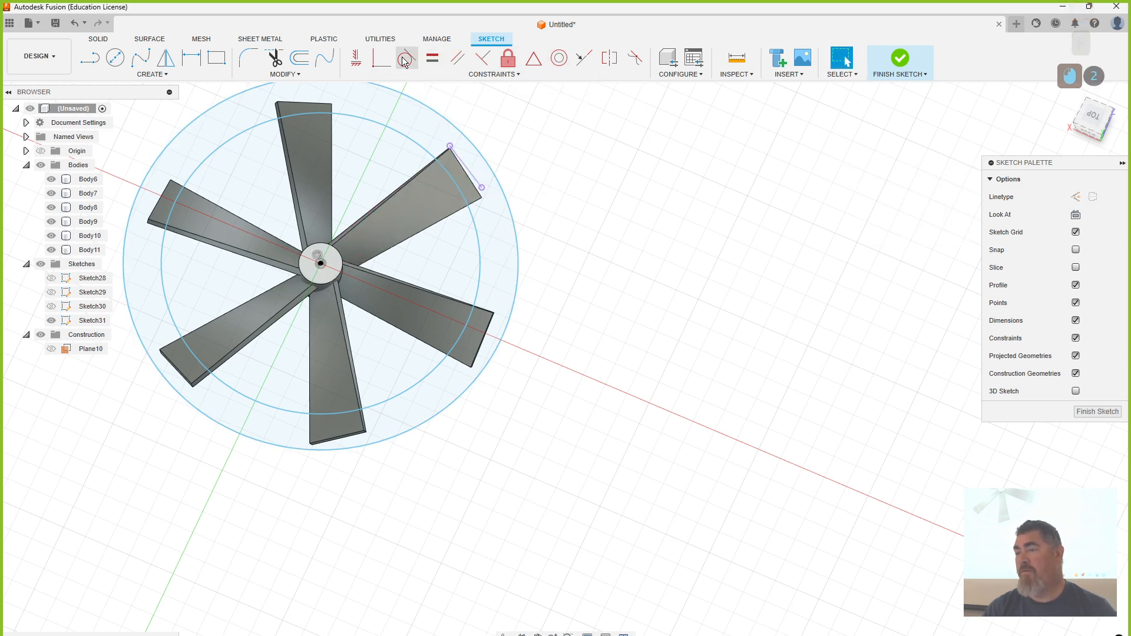
click(463, 176)
click(470, 176)
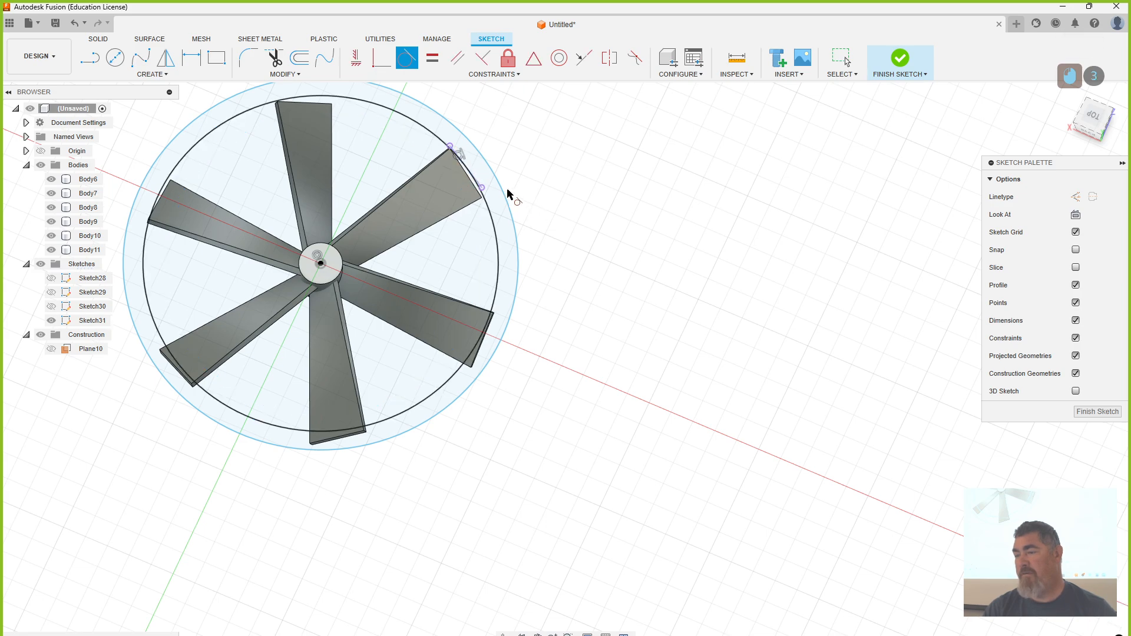
key(Escape)
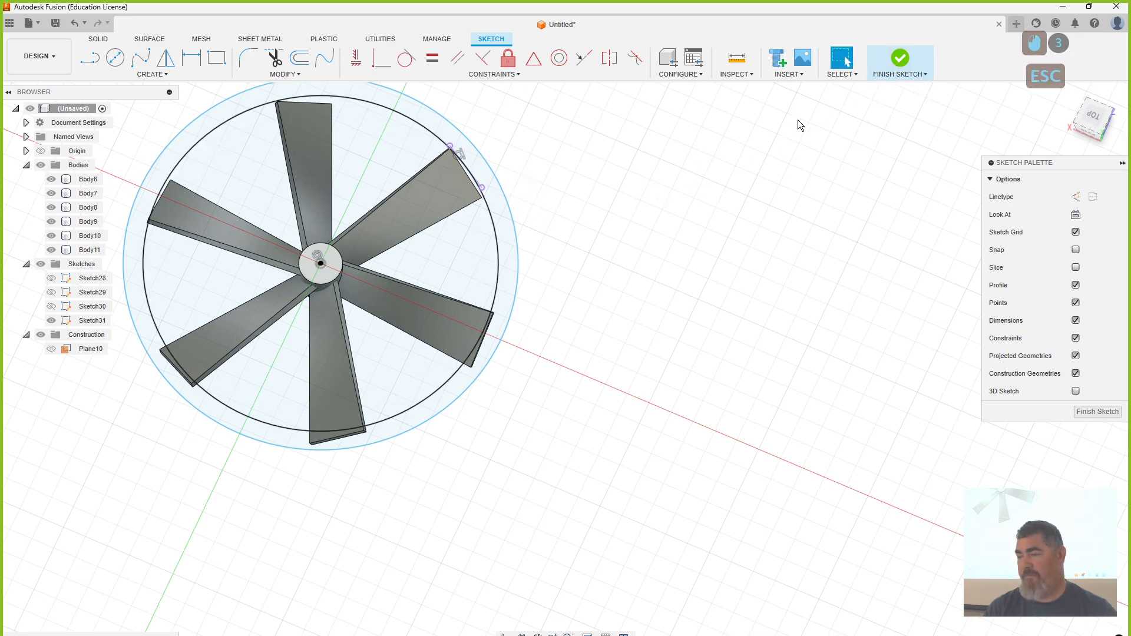
click(874, 75)
Step: Extrude the ring between the two circles -4.00 in as a cut to trim the blade tips
click(140, 57)
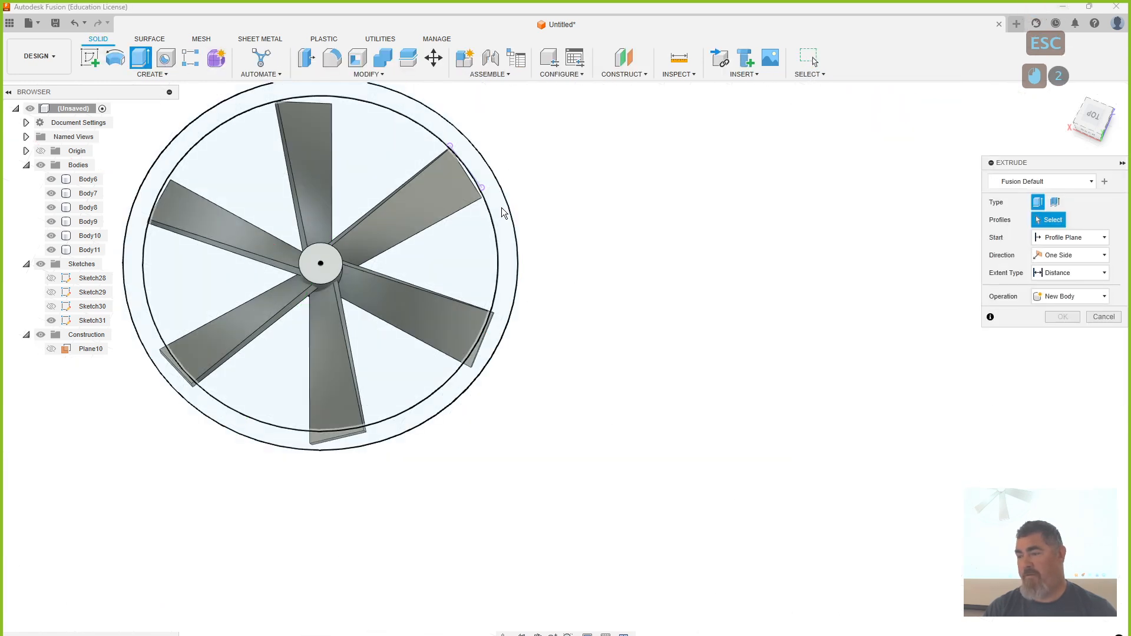
click(1093, 117)
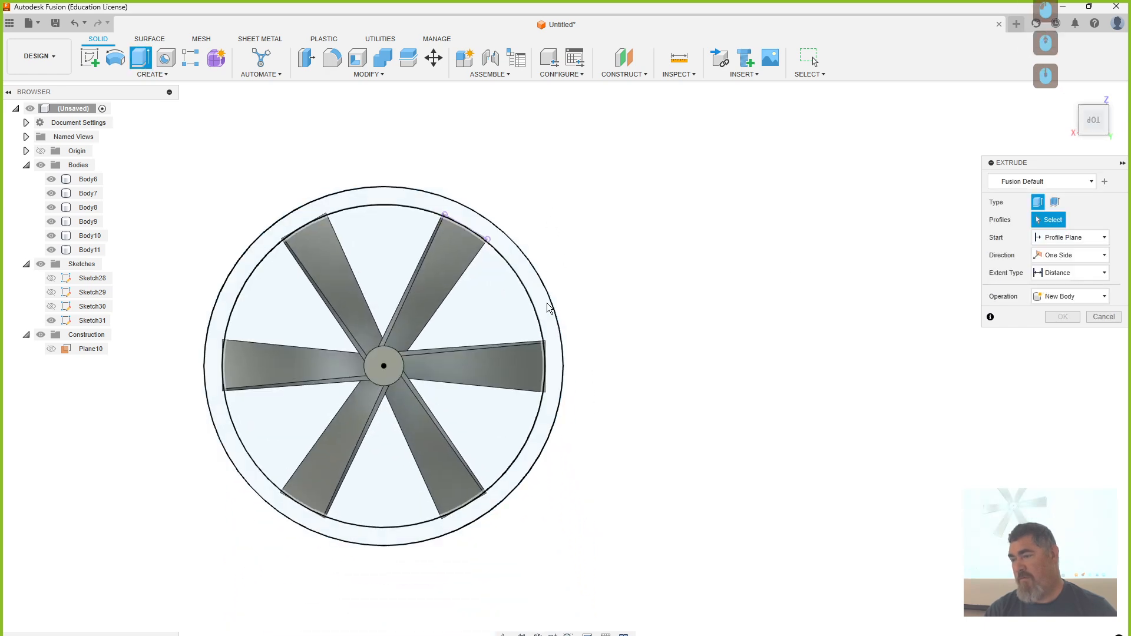
click(548, 318)
shift+middle_drag(619, 437, 601, 384)
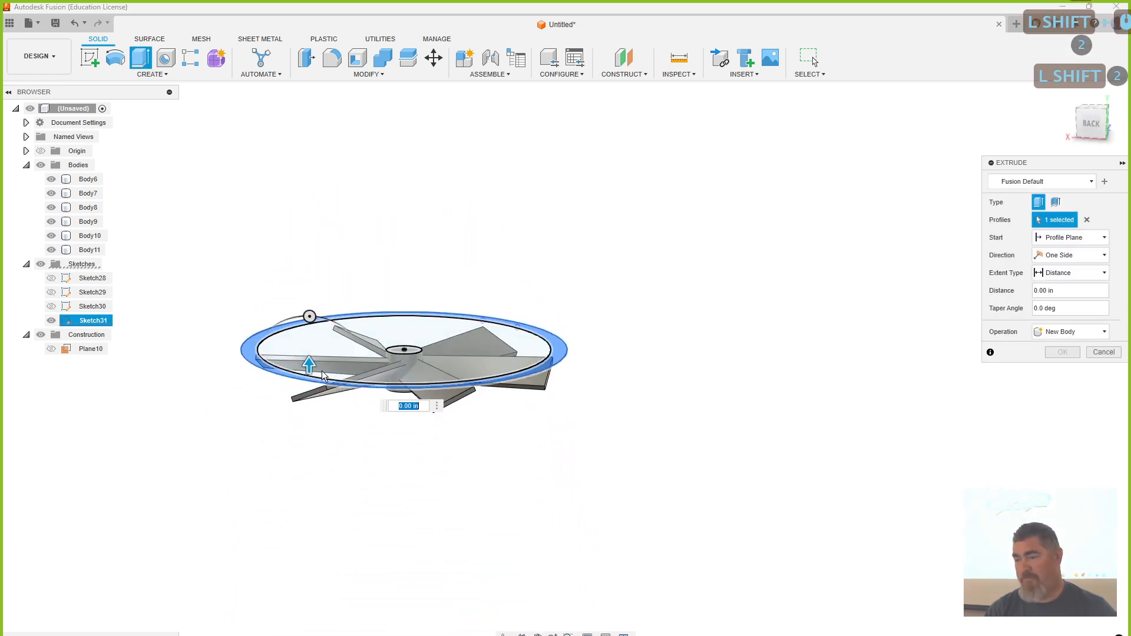
drag(310, 386, 577, 467)
click(1063, 369)
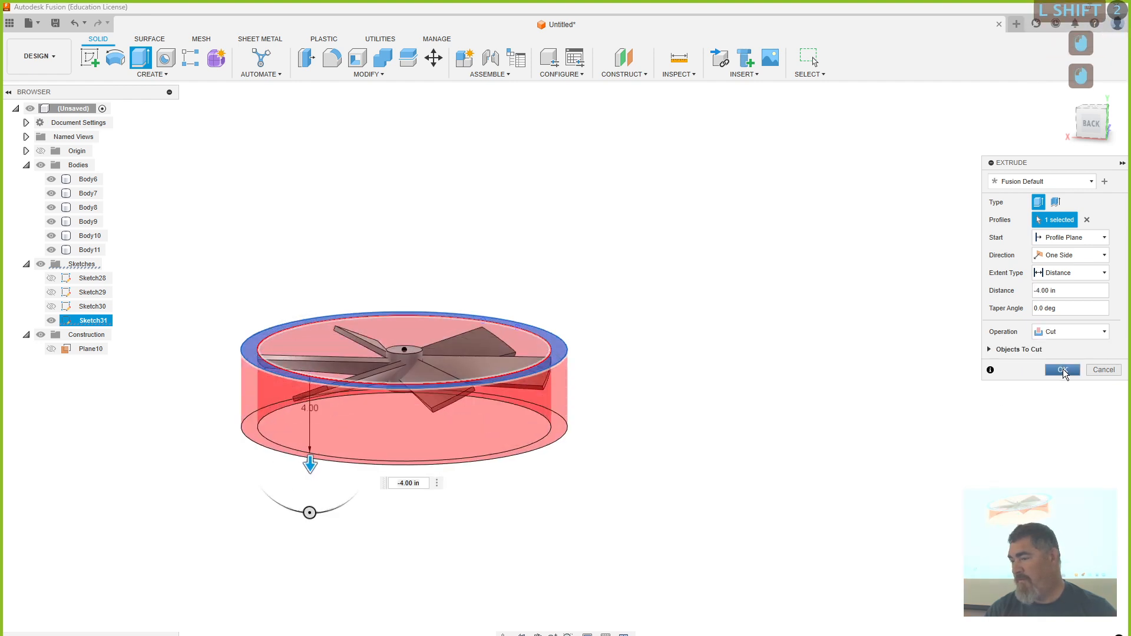
Step: Inspect the trimmed blade tips, and undo the extruded ring cut
shift+middle_drag(854, 447, 854, 499)
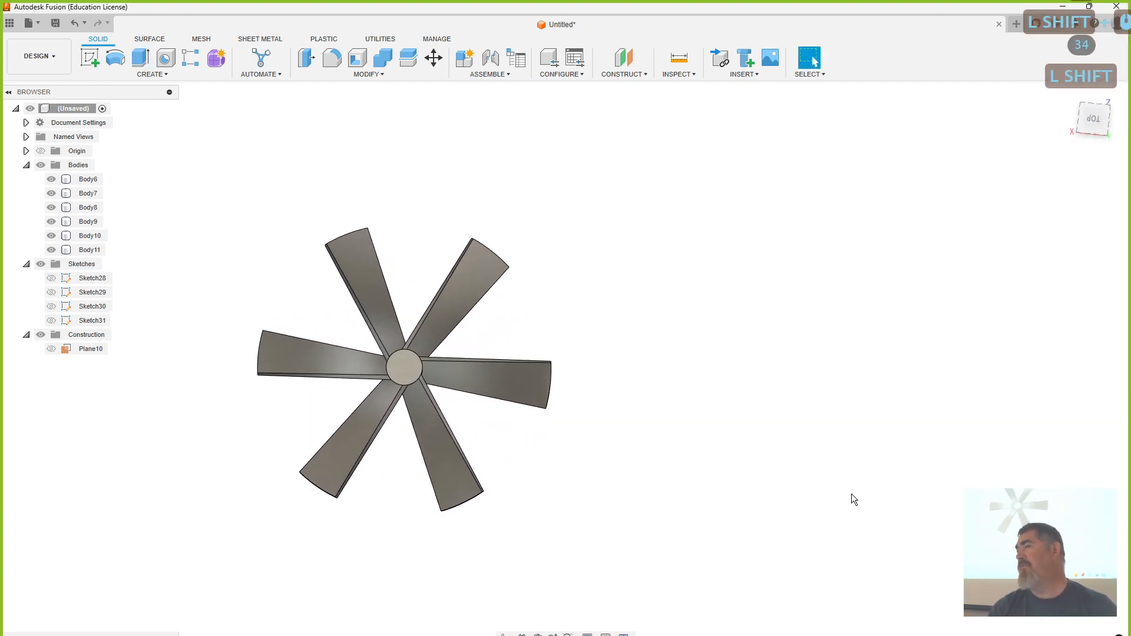
shift+middle_drag(708, 444, 745, 401)
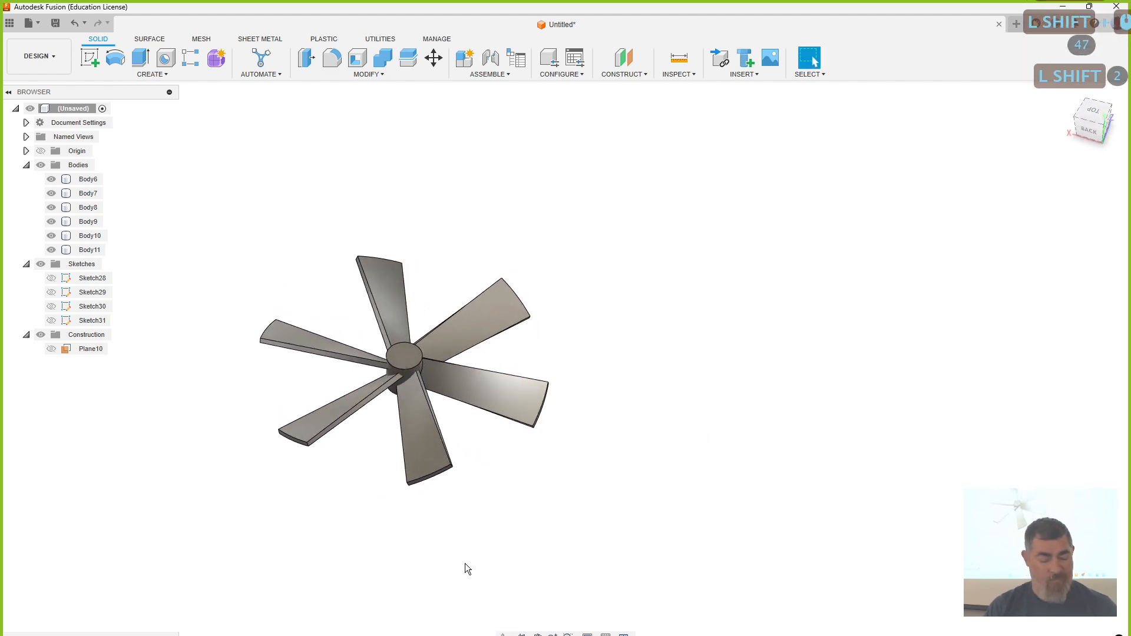
key(ctrl+z)
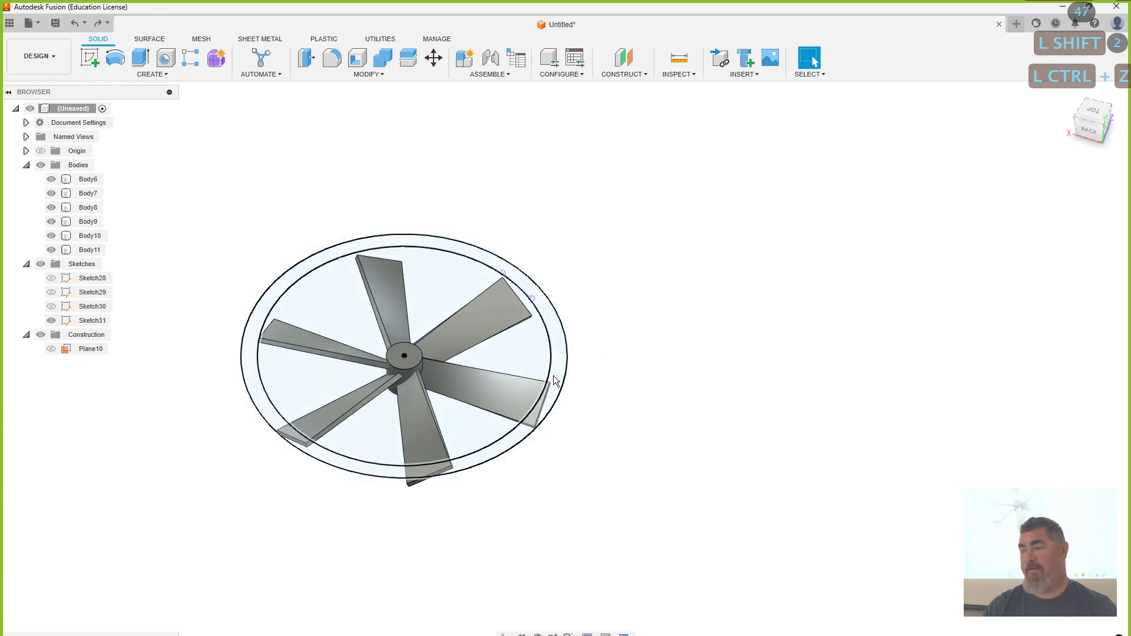
Step: Extrude the ring between the two circles -2.00 in with the Join operation to form a rim connecting the blades
click(567, 379)
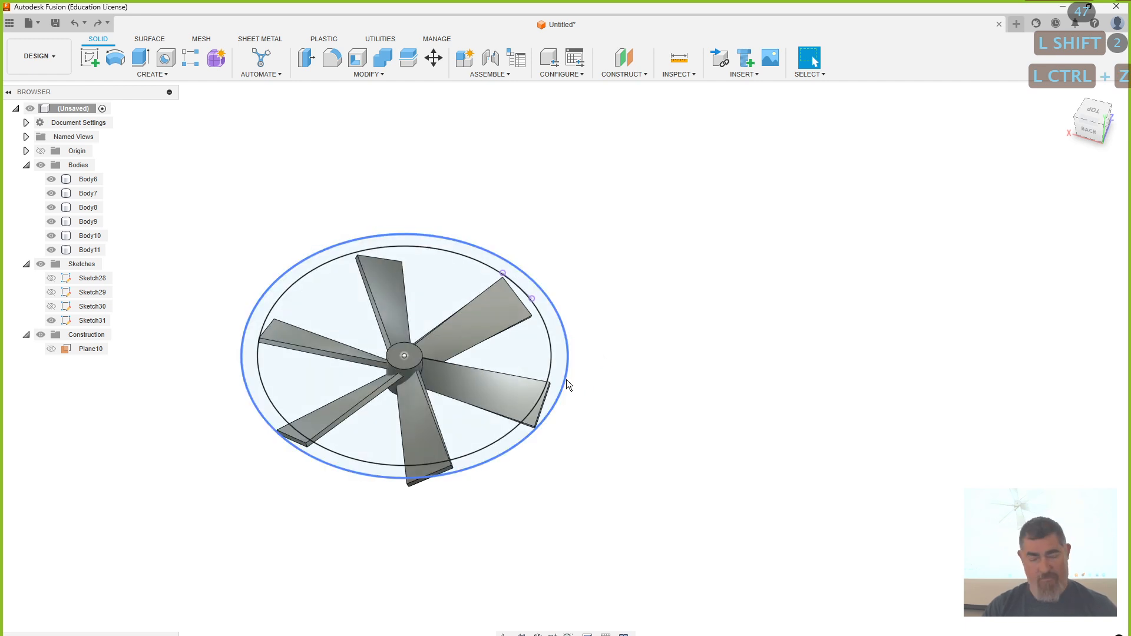
click(140, 57)
shift+middle_drag(611, 450, 670, 420)
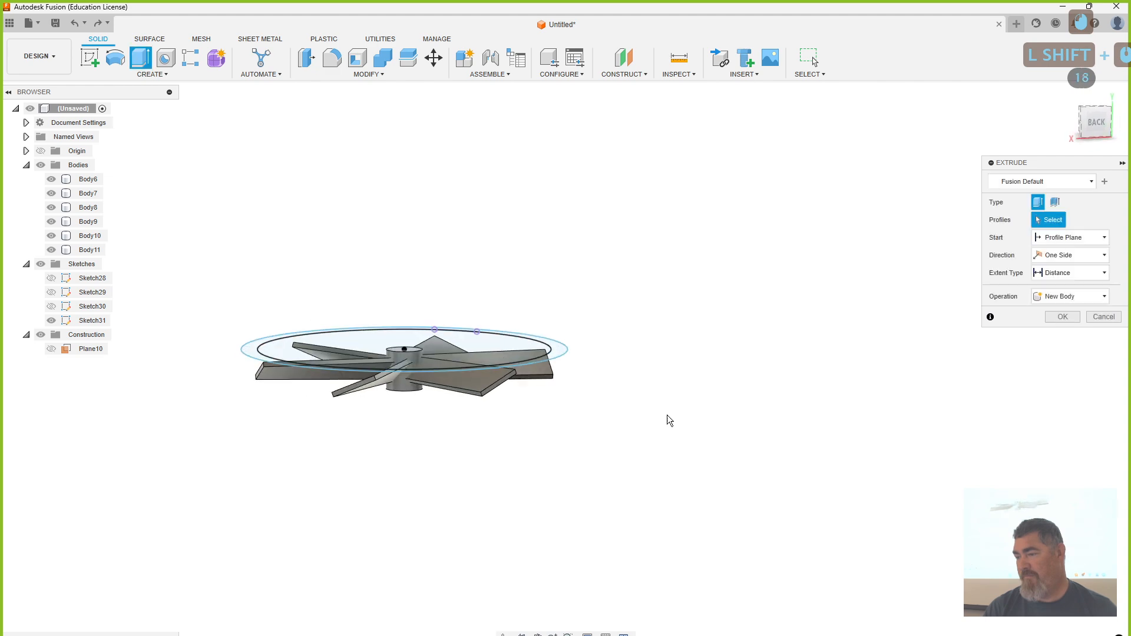
click(561, 355)
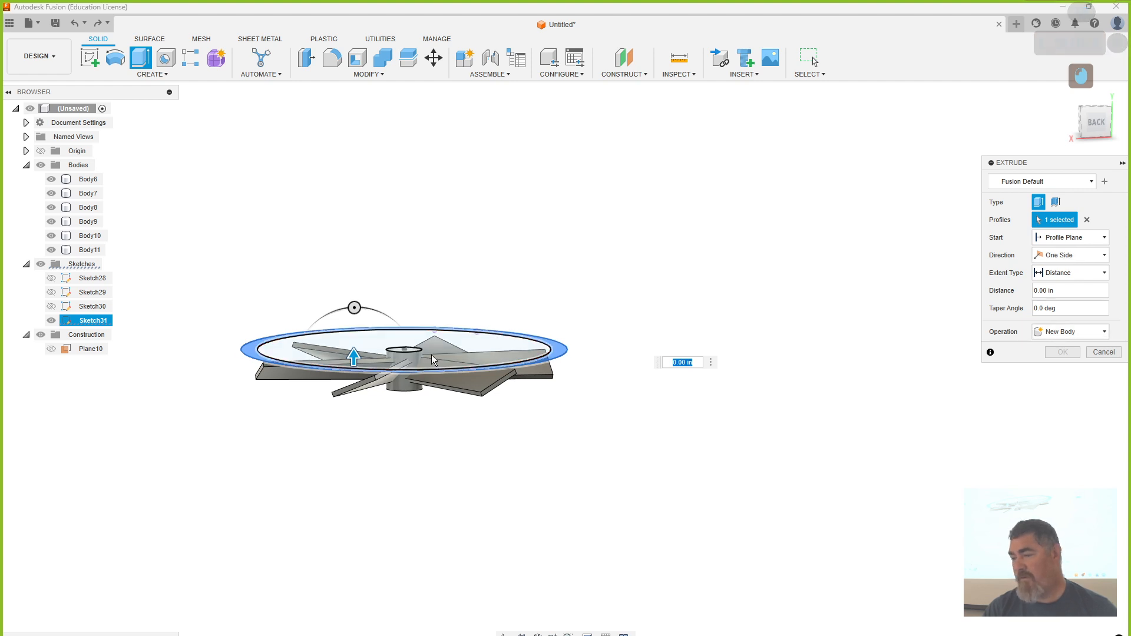
drag(354, 357, 349, 393)
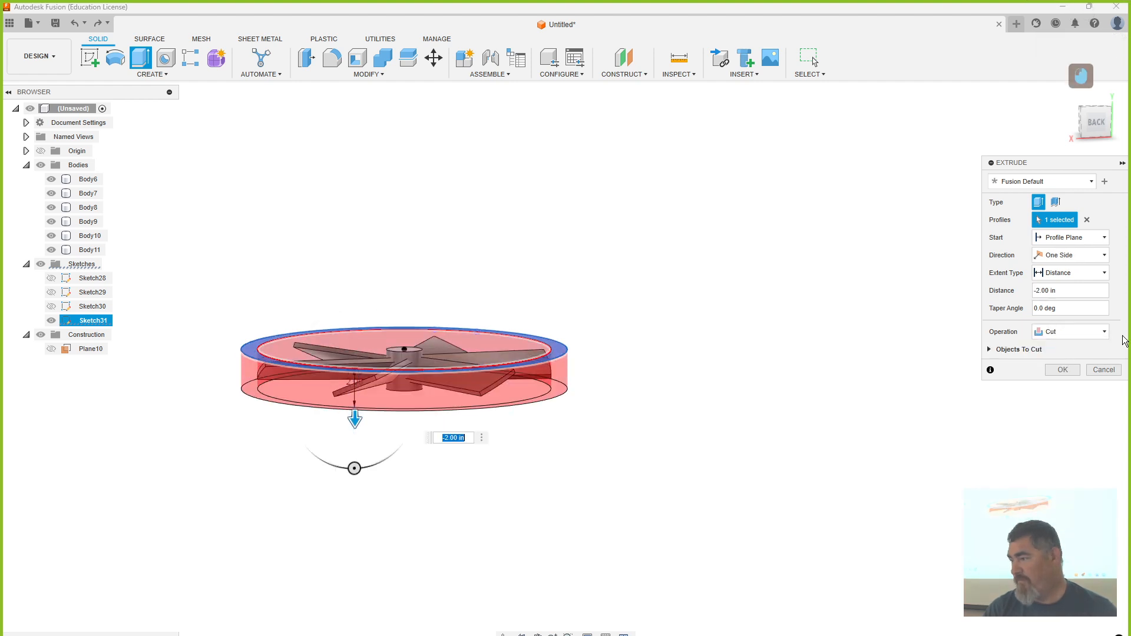
click(1101, 331)
click(1051, 346)
shift+middle_drag(732, 391, 911, 425)
click(1063, 353)
shift+middle_drag(803, 465, 900, 455)
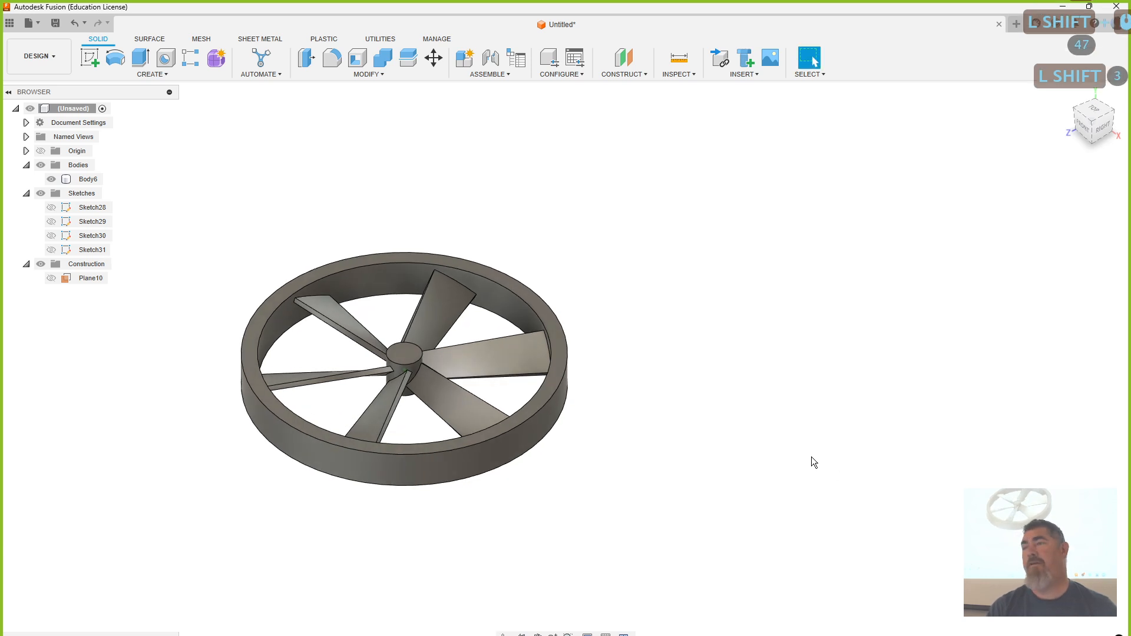
shift+middle_drag(806, 465, 807, 492)
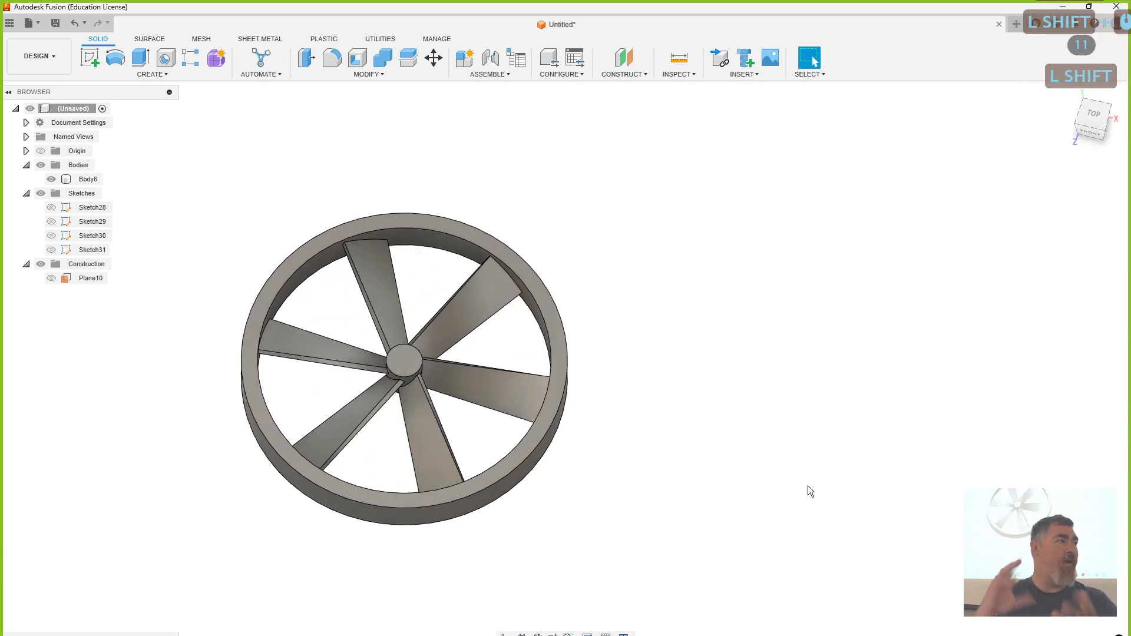
click(510, 269)
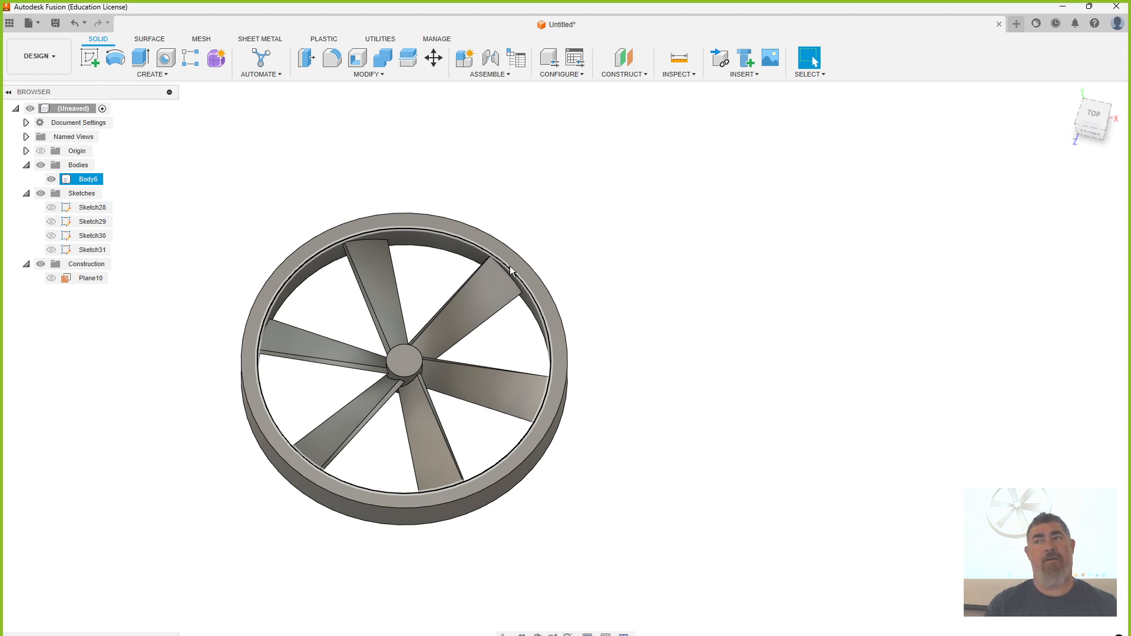
click(654, 185)
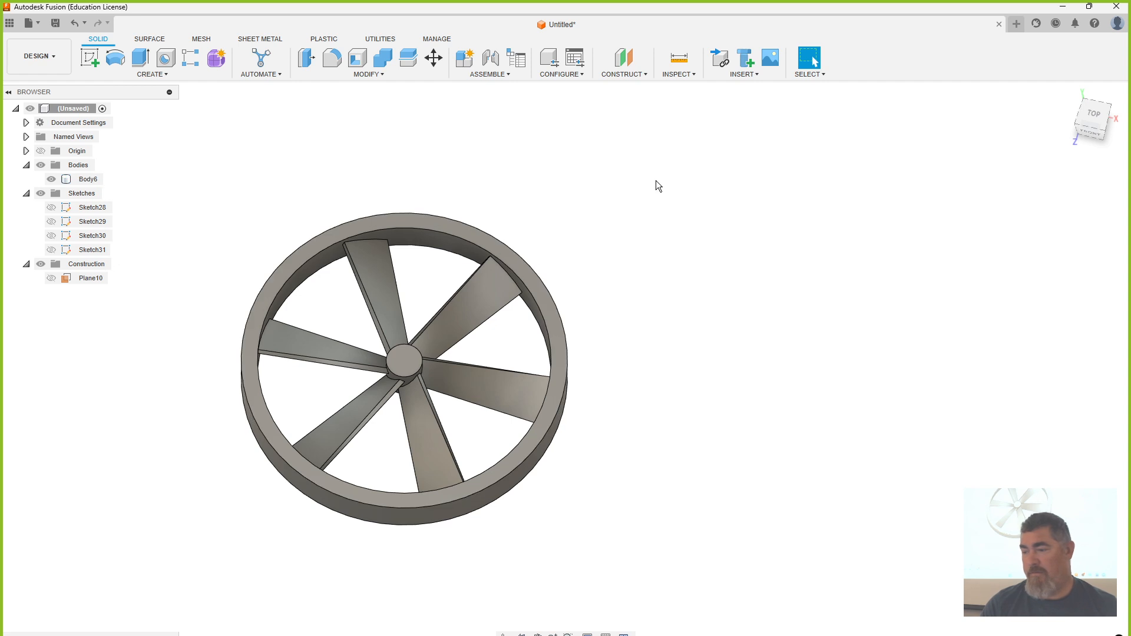
scroll(677, 407, down, 3)
shift+middle_drag(676, 407, 716, 396)
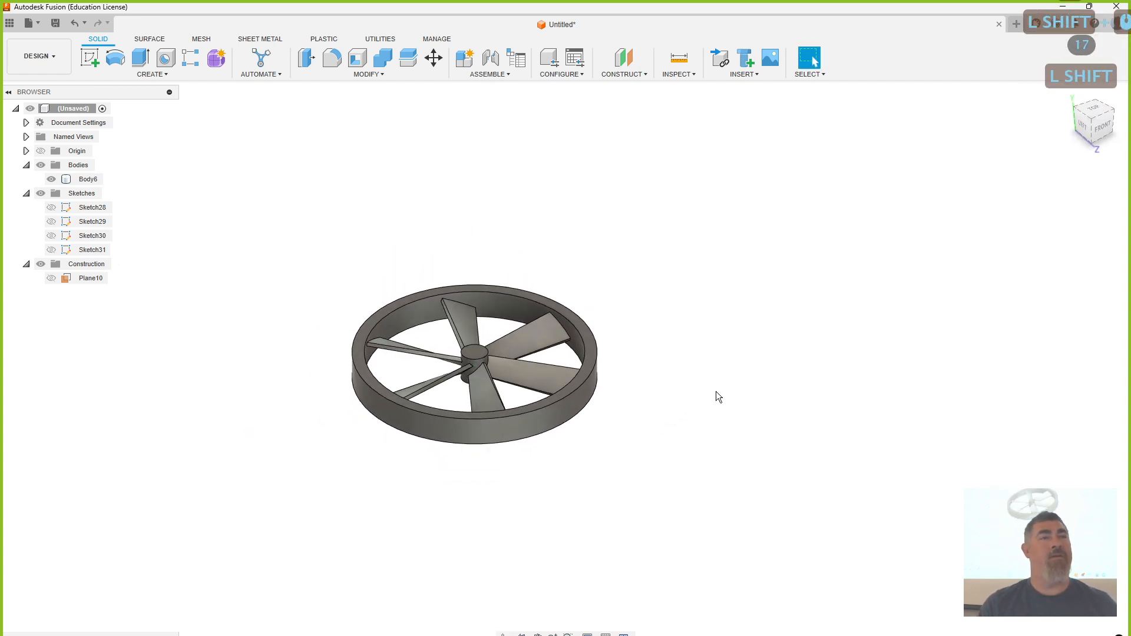
middle_drag(635, 410, 695, 454)
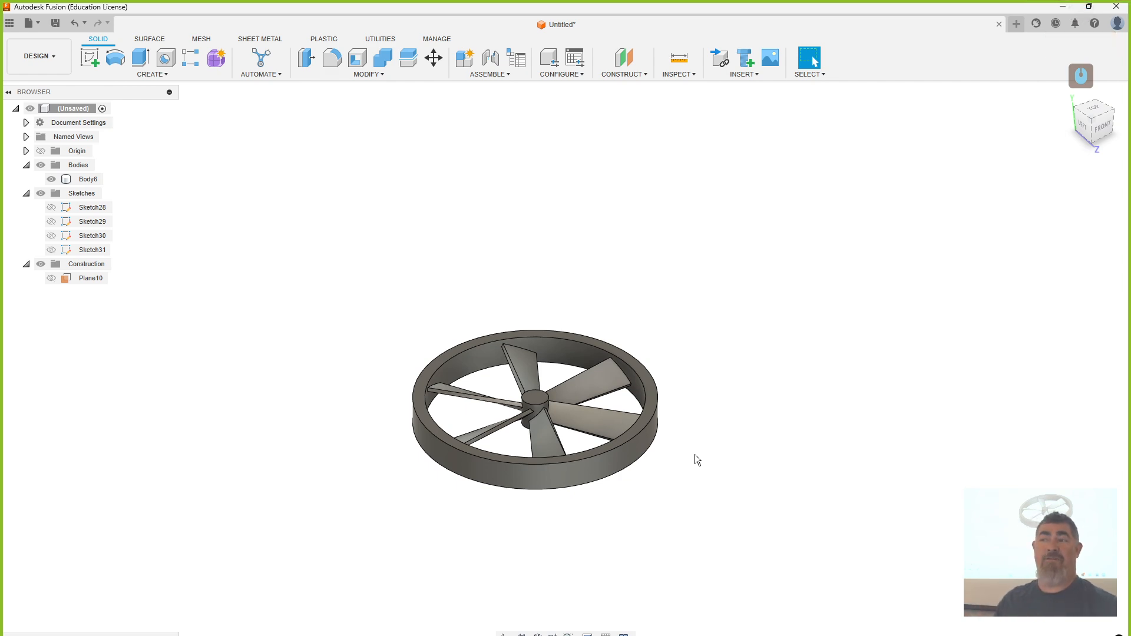